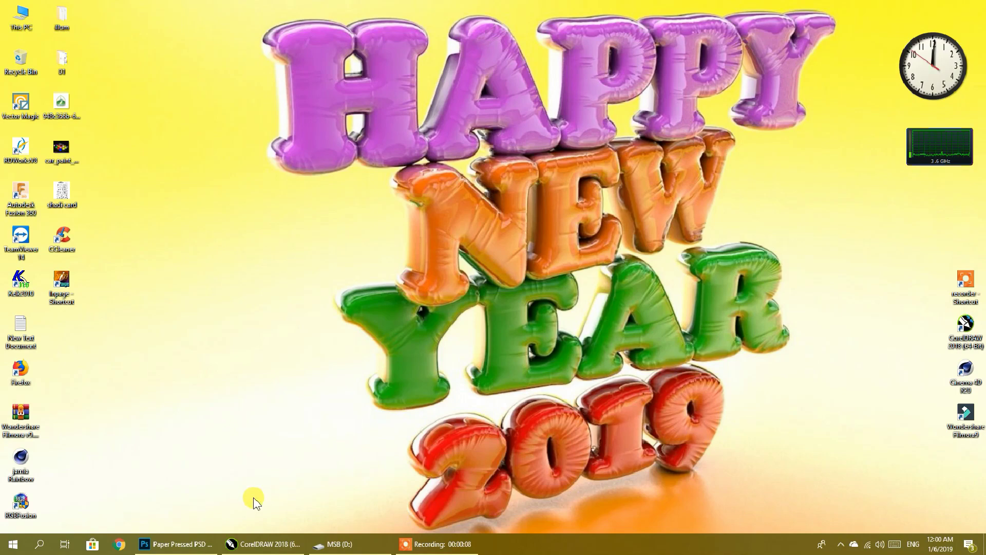
Look over the Layer 61.psb paper logo mockup in Photoshop, then minimize Photoshop.
click(194, 543)
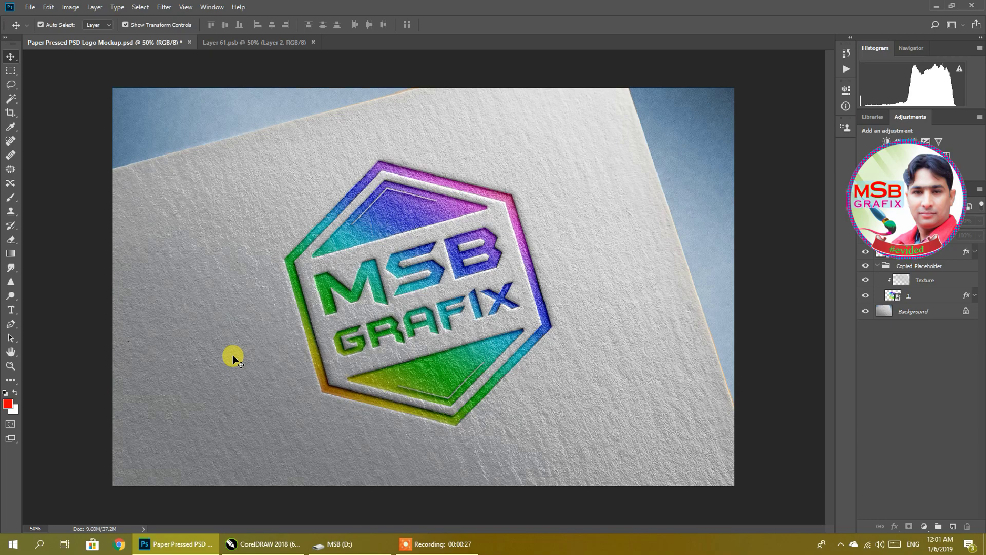
click(170, 542)
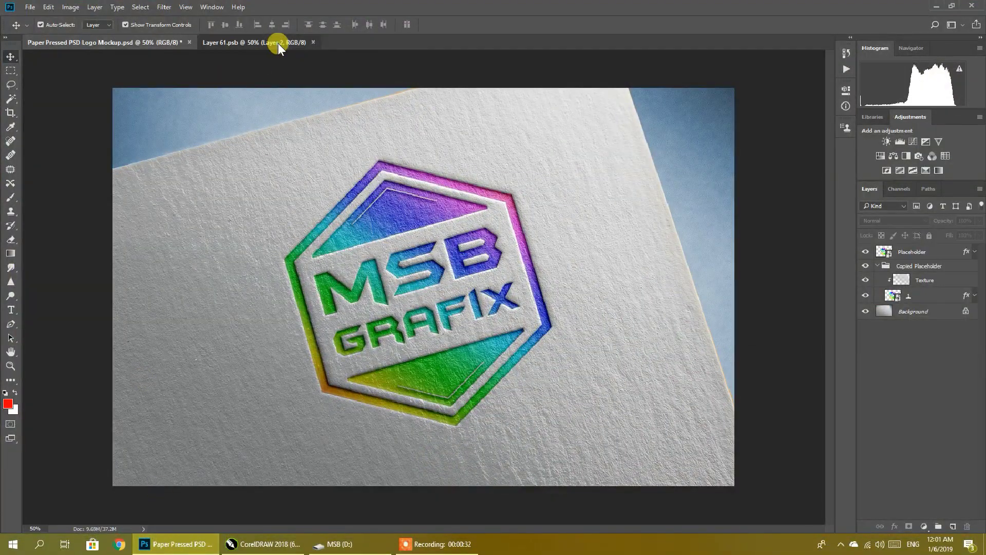
click(277, 43)
click(936, 7)
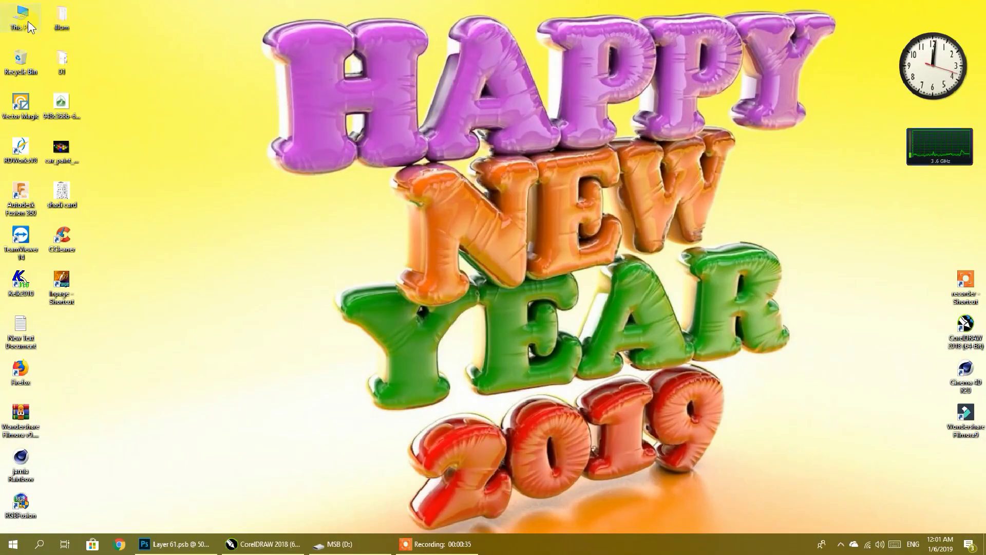
Preview the hkm and r4 images from MSB (D:) in Photos, then minimize File Explorer.
click(354, 539)
double_click(954, 277)
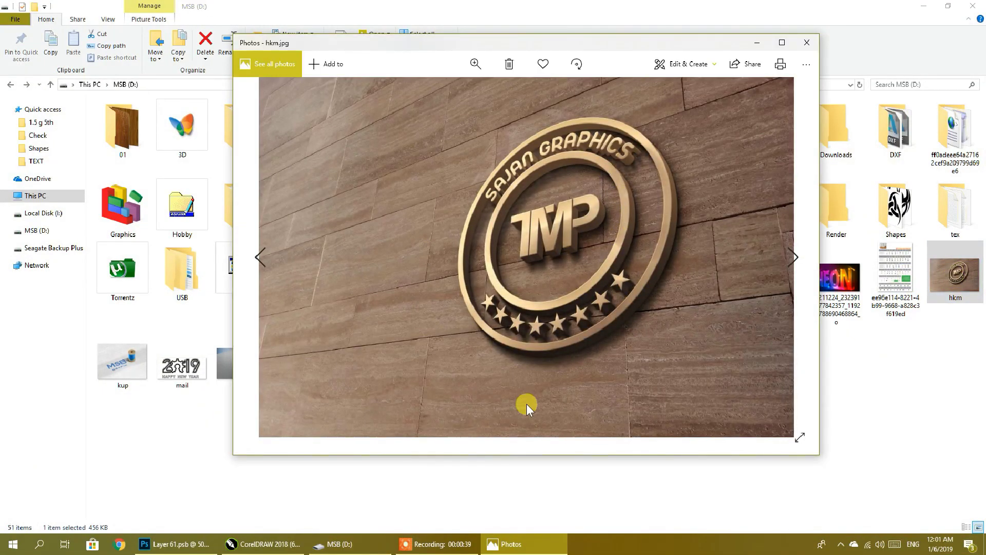
click(804, 51)
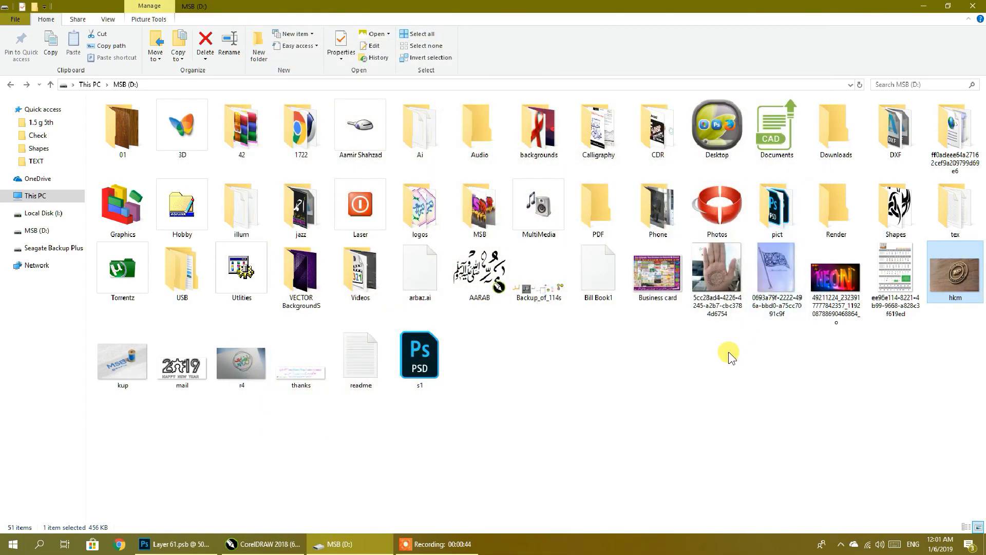
double_click(243, 393)
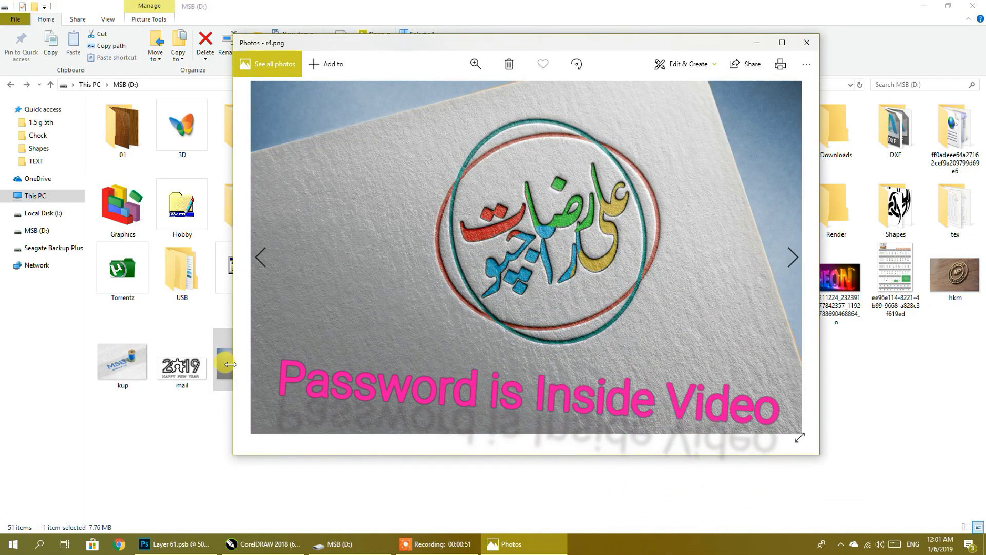
click(805, 43)
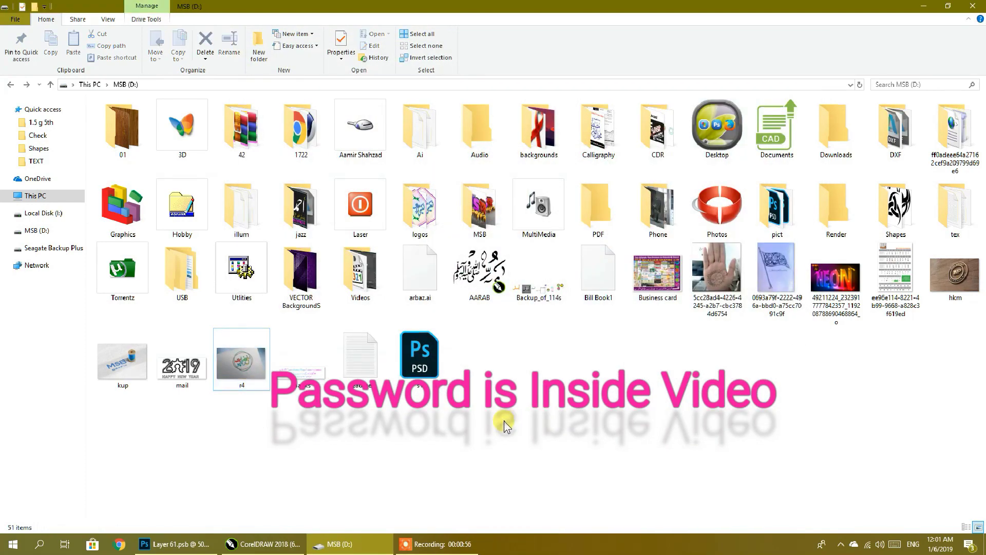
click(399, 543)
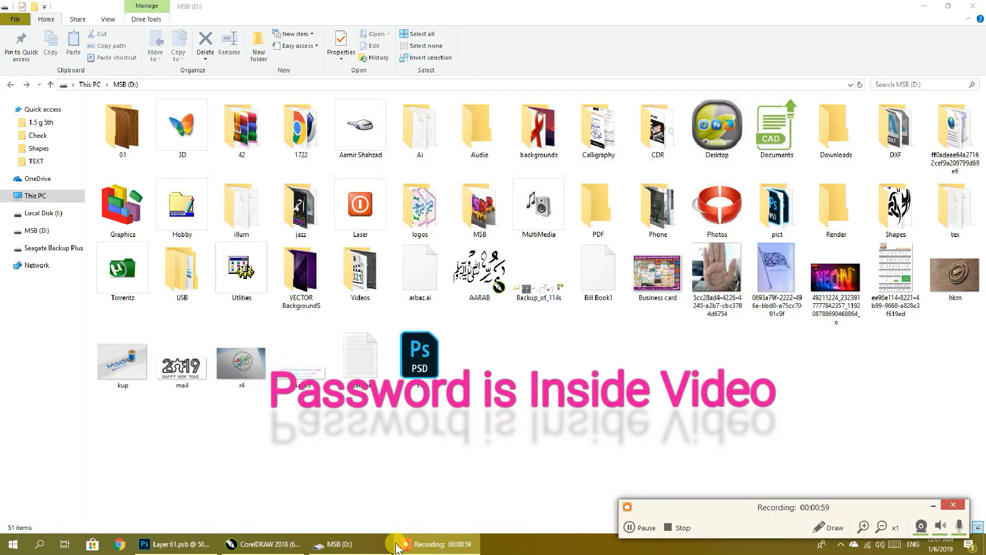
click(954, 504)
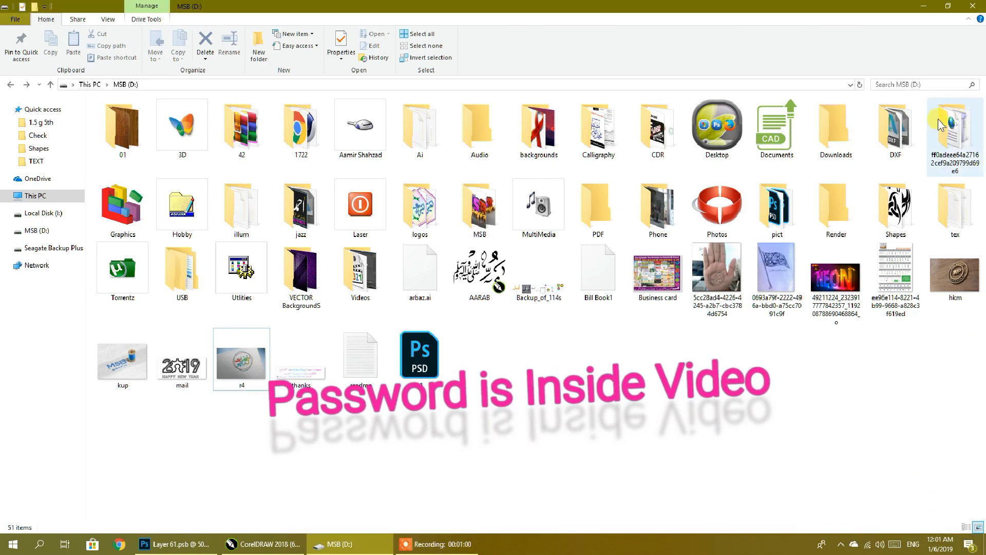
click(923, 6)
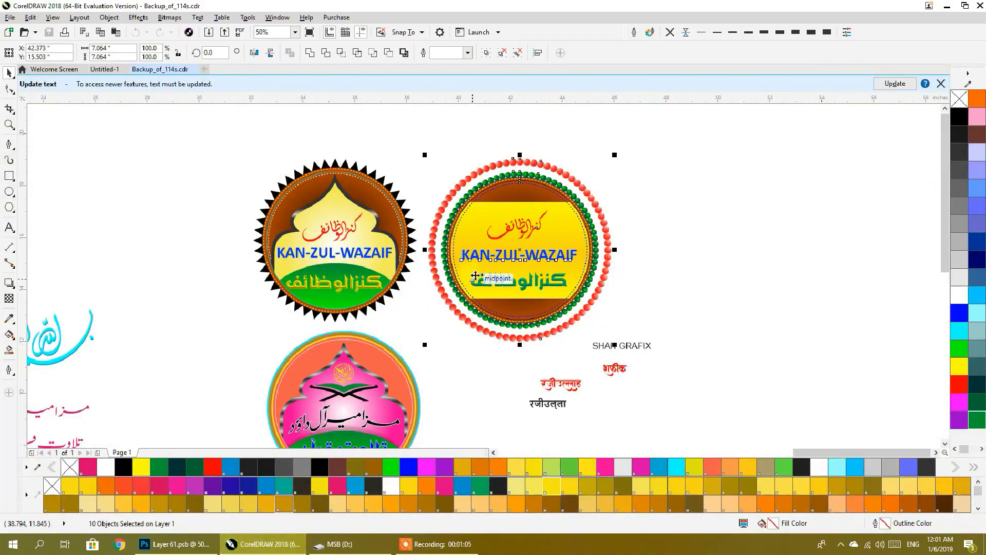
Deselect everything and pan and zoom Backup_of_114s to 100% on a blank page area.
scroll(476, 276, down, 1)
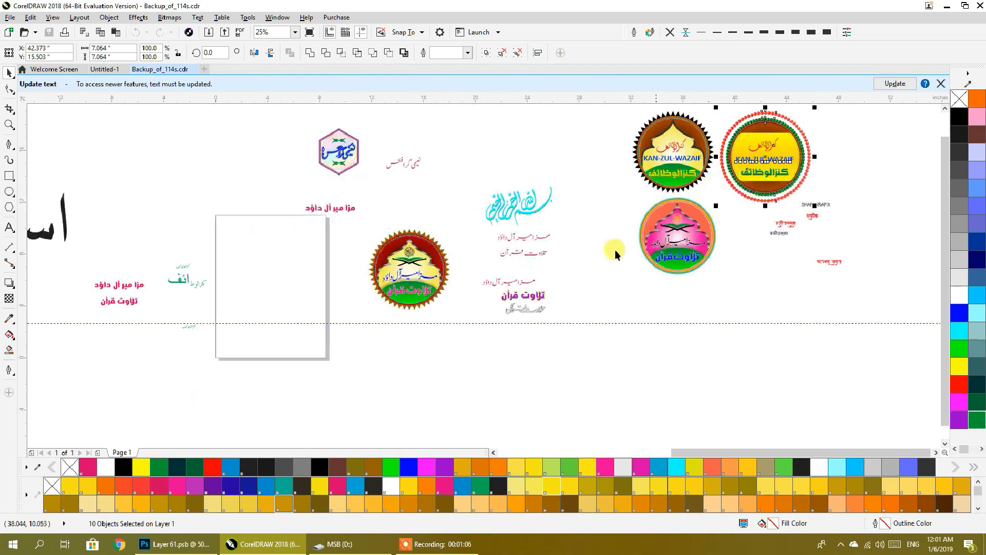
click(681, 306)
scroll(566, 216, up, 1)
scroll(512, 257, up, 1)
scroll(513, 257, down, 2)
drag(514, 257, 412, 214)
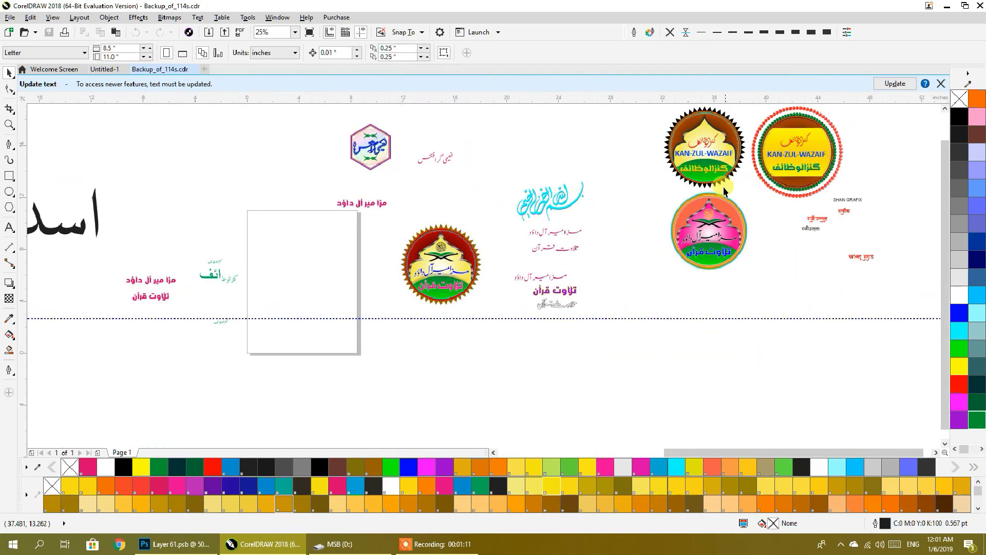
mouse_move(289, 268)
mouse_down()
mouse_move(520, 260)
mouse_move(467, 301)
mouse_move(401, 287)
mouse_up()
scroll(481, 287, up, 1)
scroll(401, 287, up, 1)
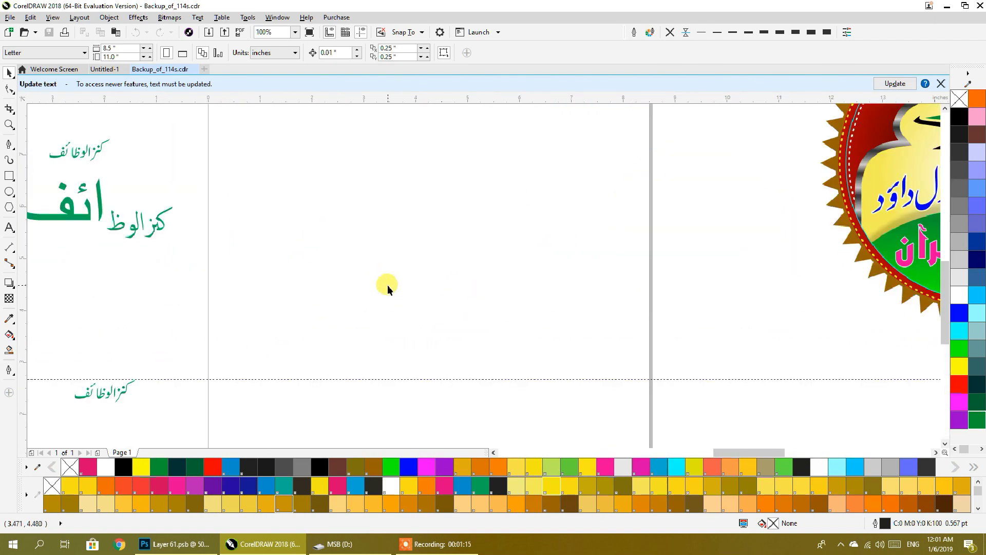
Draw a 3.833-inch circle on the empty page and move it toward the centre.
click(15, 214)
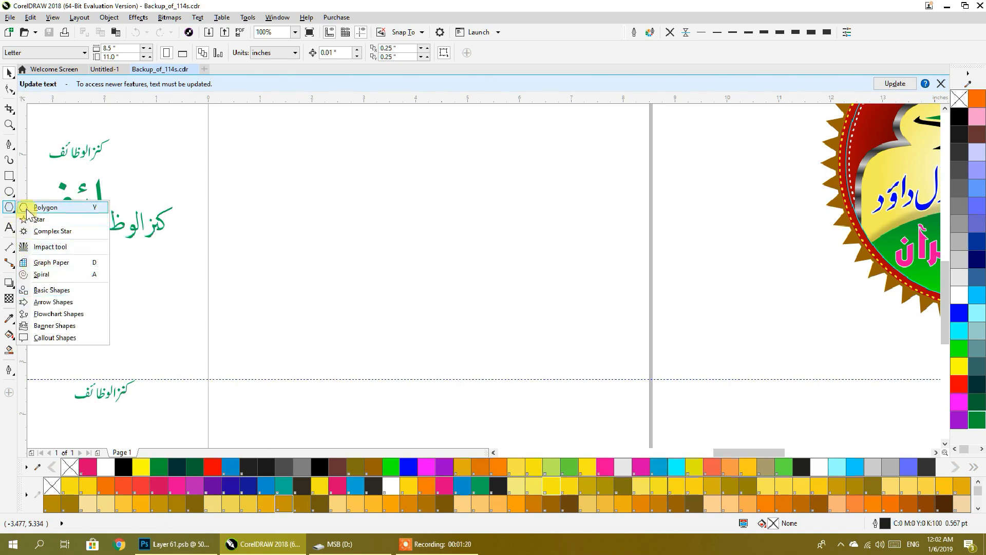
click(26, 207)
click(8, 176)
key(F7)
drag(233, 167, 439, 372)
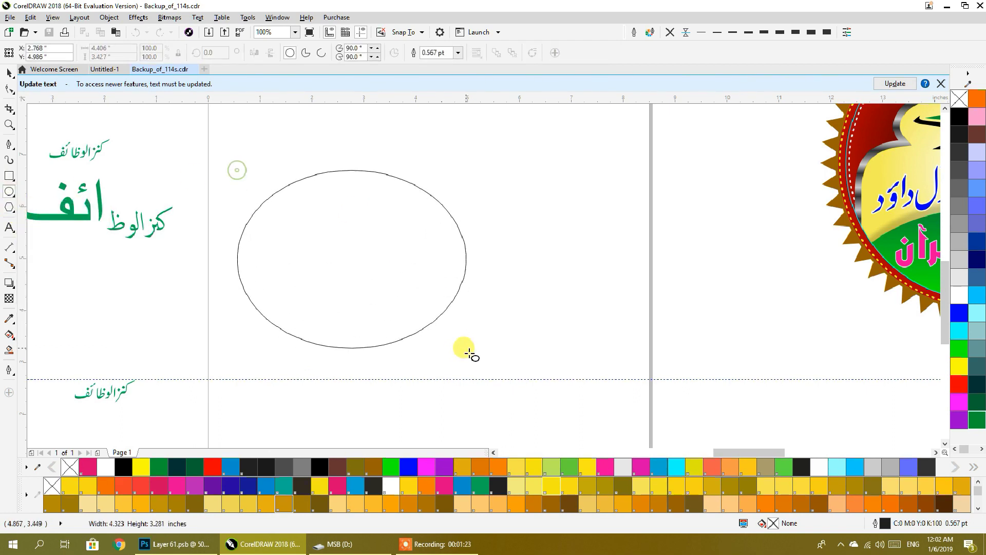
click(10, 73)
drag(387, 363, 480, 326)
click(546, 379)
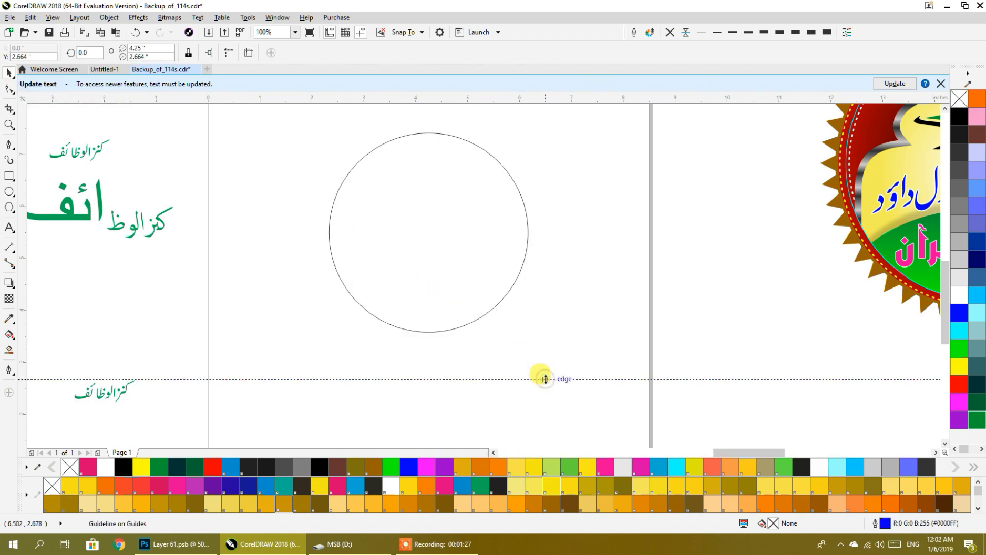
Scale out several slightly larger concentric copies of the circle.
click(492, 326)
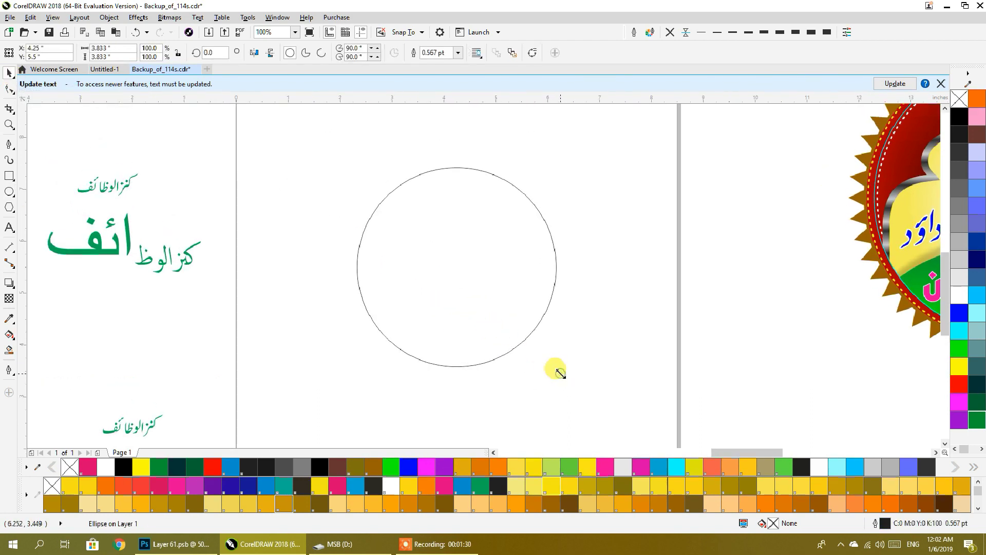
drag(561, 374, 565, 379)
right_click(565, 378)
click(520, 359)
click(535, 379)
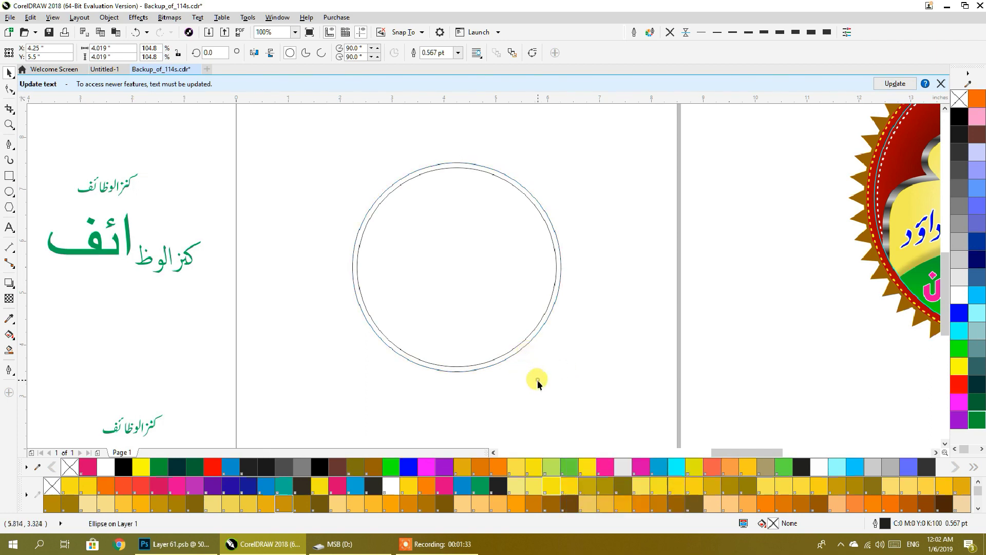
click(532, 341)
drag(570, 379, 579, 398)
click(546, 331)
drag(570, 380, 573, 382)
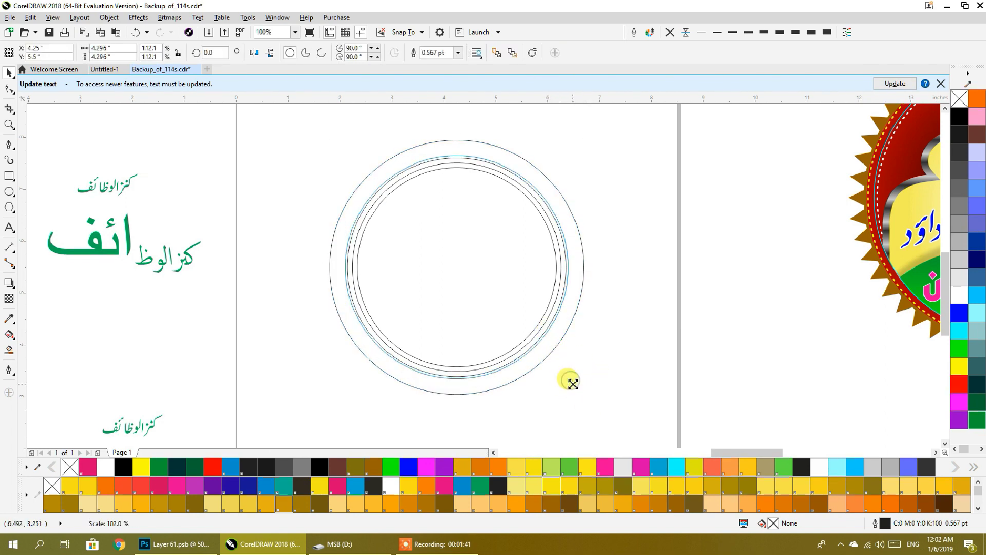
click(592, 355)
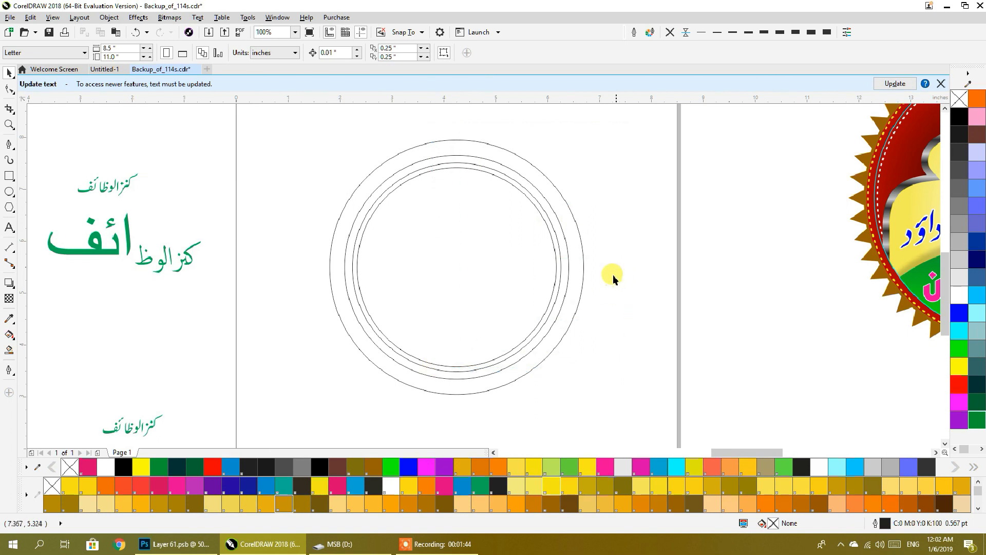
Adjust the outline thickness of the outer circle and the second ring.
click(561, 202)
click(796, 32)
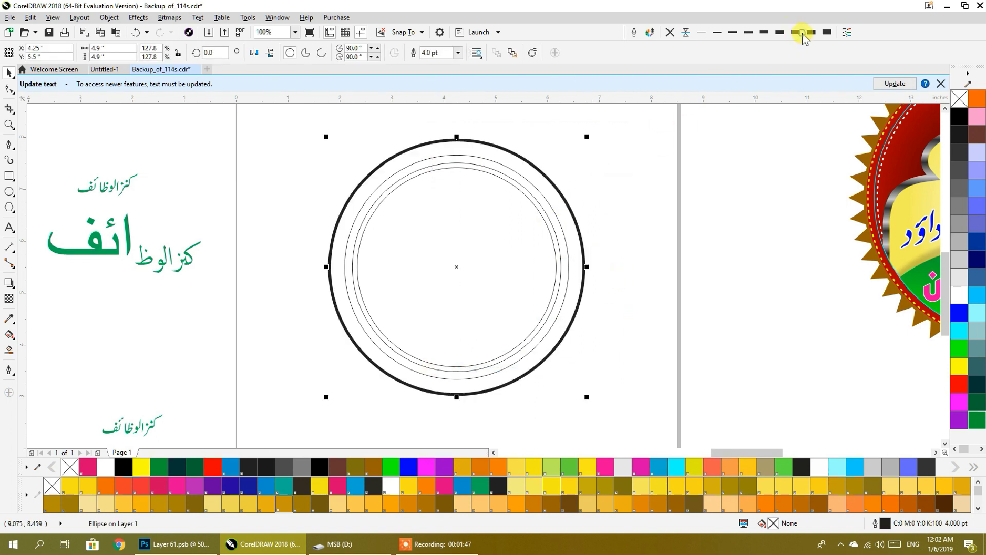
click(567, 250)
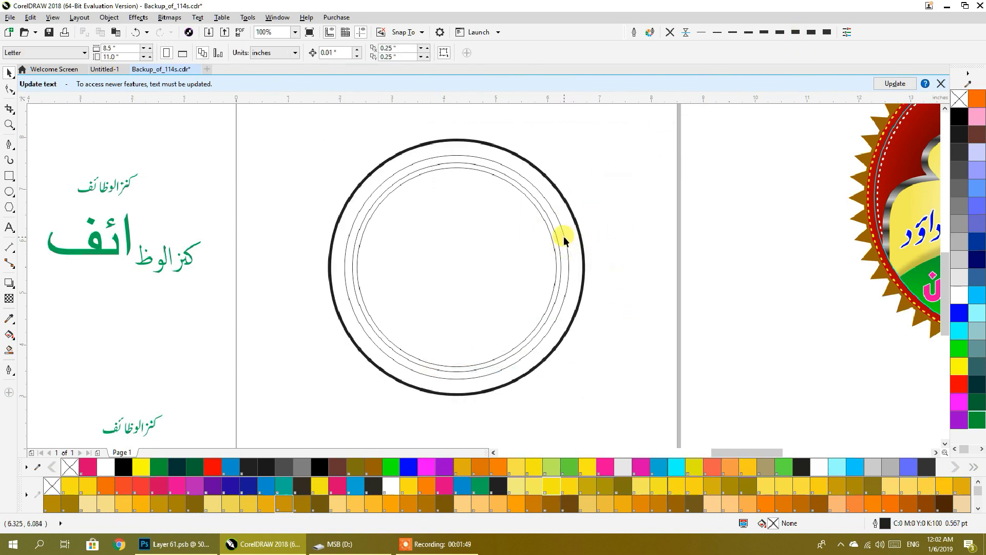
click(564, 236)
click(748, 31)
click(645, 144)
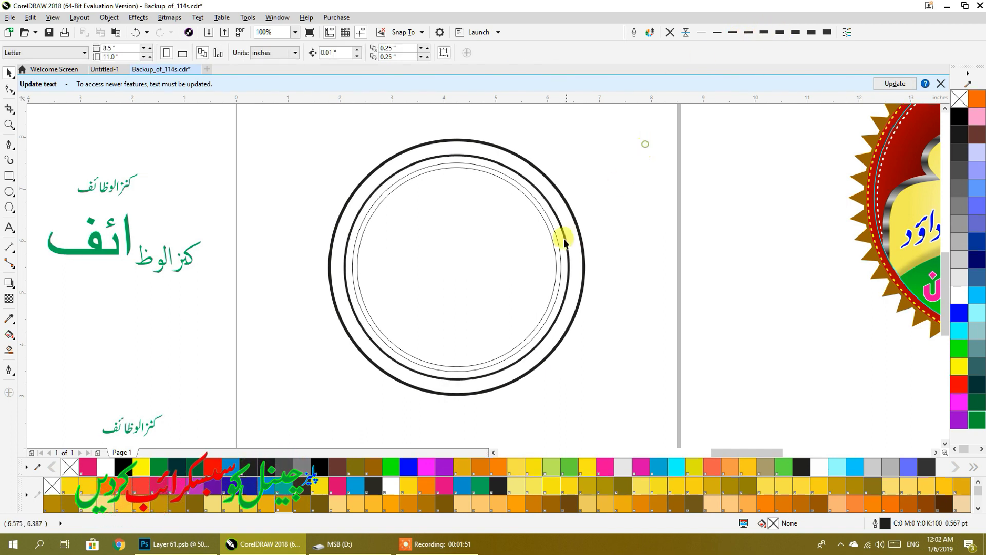
click(584, 253)
click(750, 32)
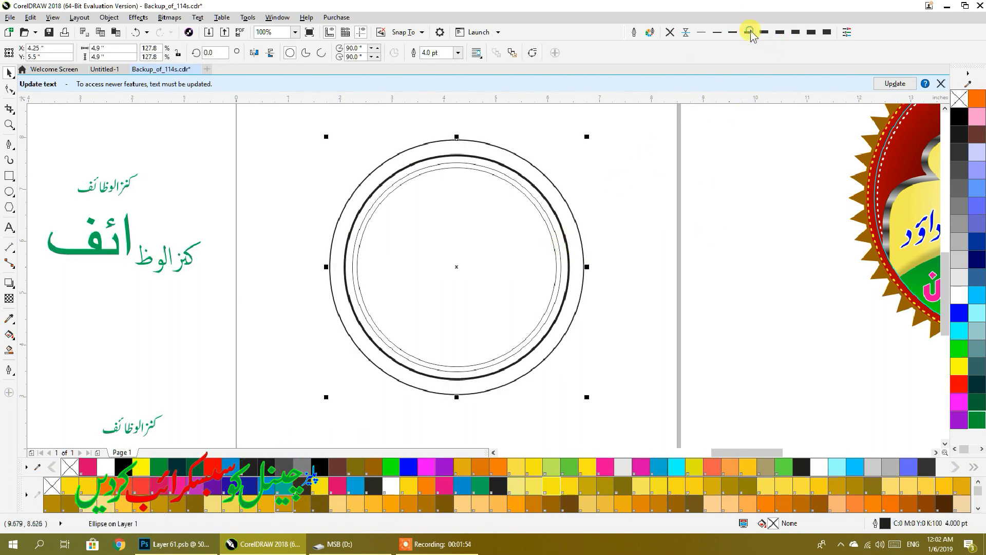
click(633, 172)
click(580, 249)
click(611, 210)
Give the middle ring a 3.0 pt outline and the inner circle a blue 2.0 pt outline.
click(564, 238)
click(797, 32)
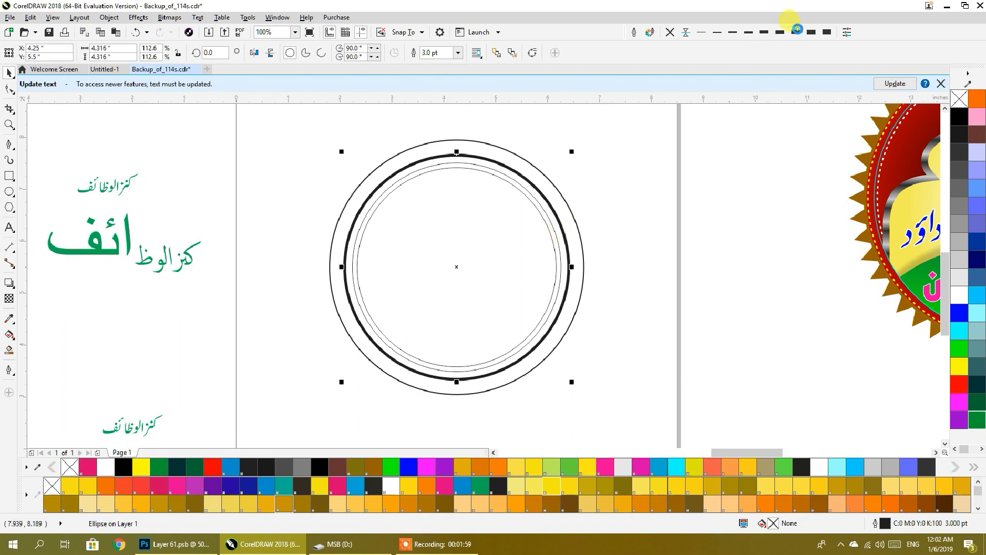
click(635, 145)
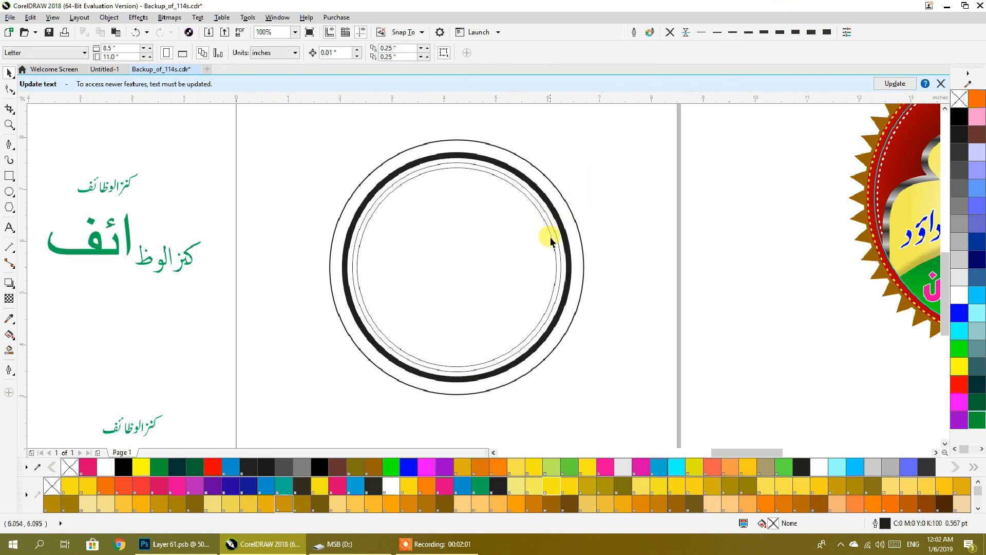
click(554, 242)
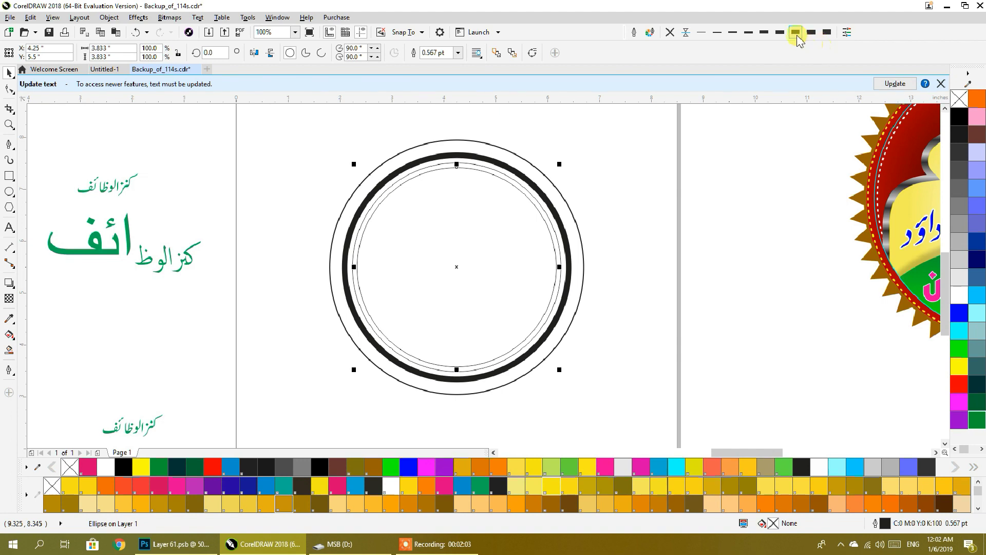
click(770, 33)
right_click(670, 468)
click(623, 343)
scroll(572, 288, up, 2)
Colour the thin circle magenta, the thick ring red and the outer circle dark green.
click(539, 288)
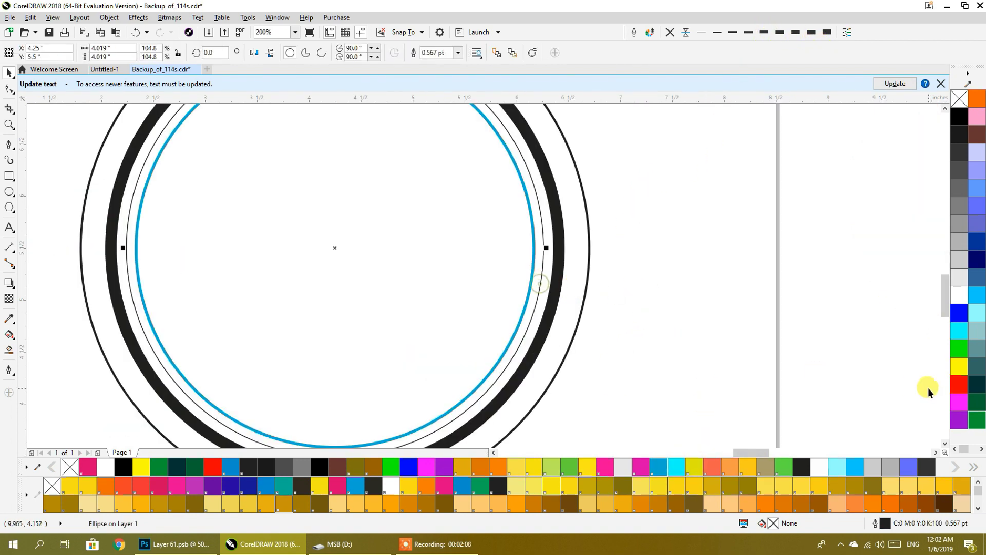
right_click(959, 403)
click(687, 329)
click(553, 289)
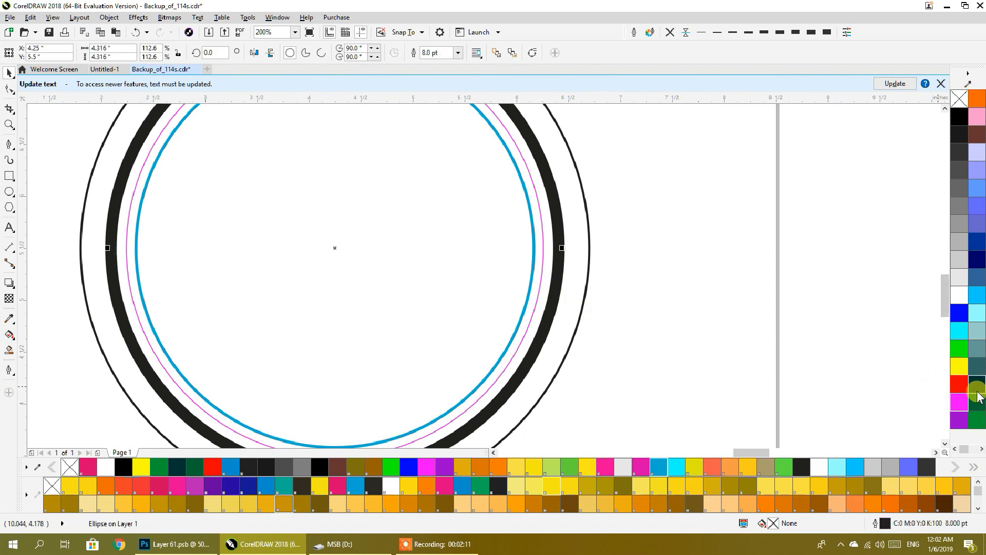
click(959, 384)
click(677, 299)
click(590, 272)
right_click(976, 419)
scroll(658, 287, down, 2)
click(660, 295)
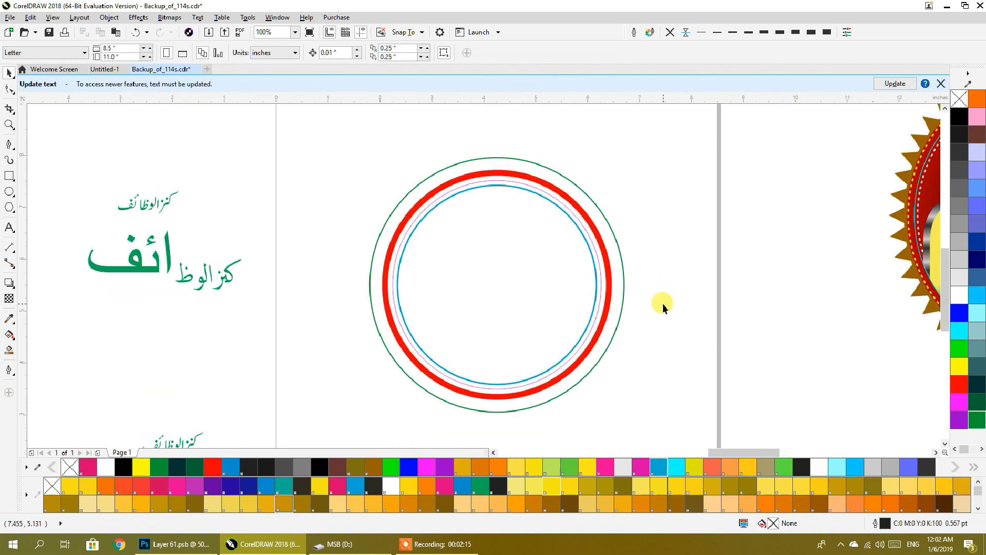
Move the pink Urdu text group below the circle.
scroll(297, 190, down, 1)
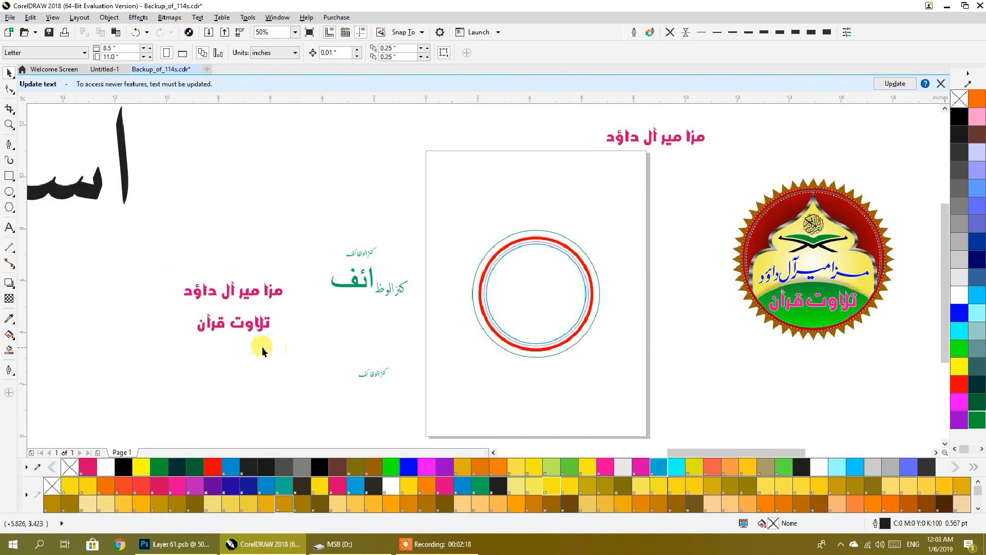
click(214, 331)
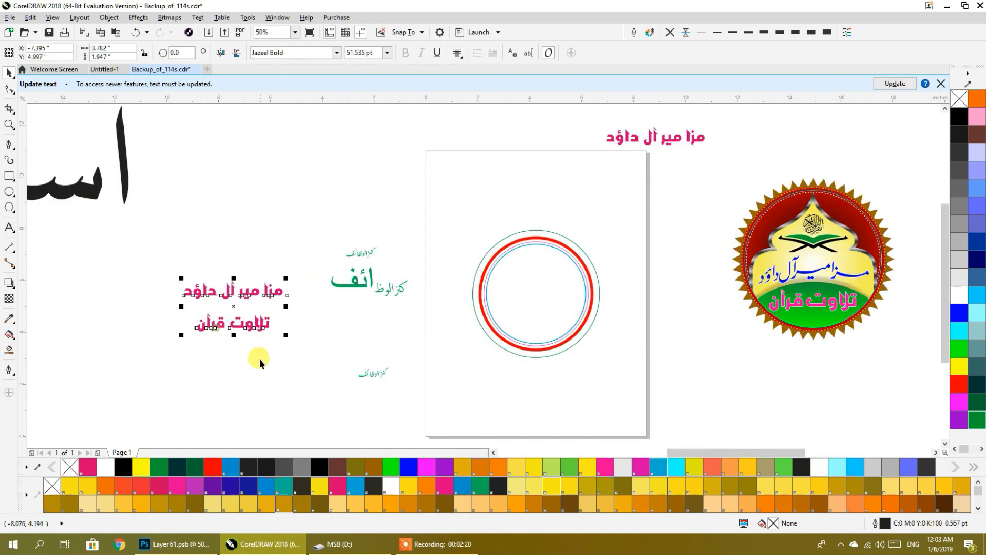
drag(246, 326, 534, 403)
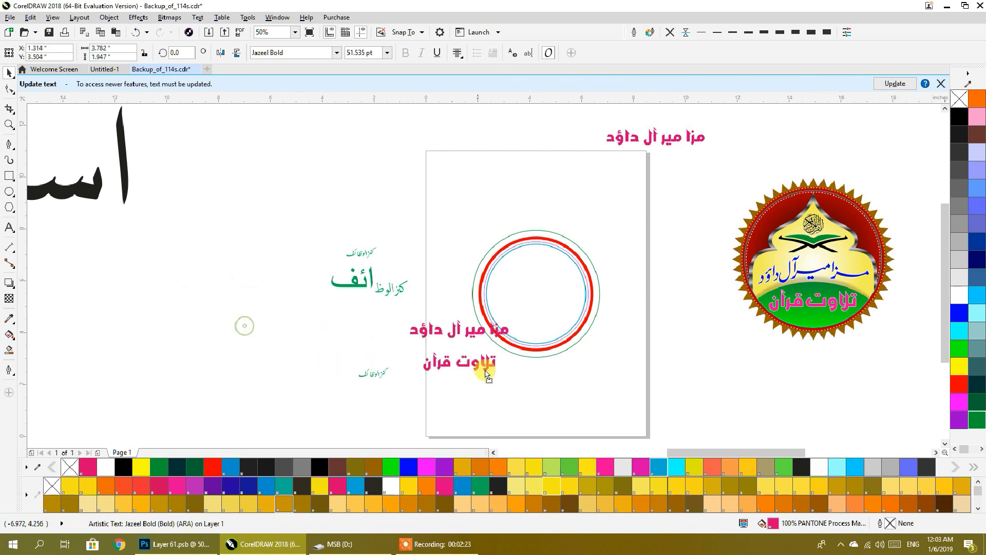
scroll(535, 404, up, 1)
Edit words in the pink text's first line, then undo to remove the lower duplicate.
double_click(531, 348)
key(ctrl+a)
click(591, 342)
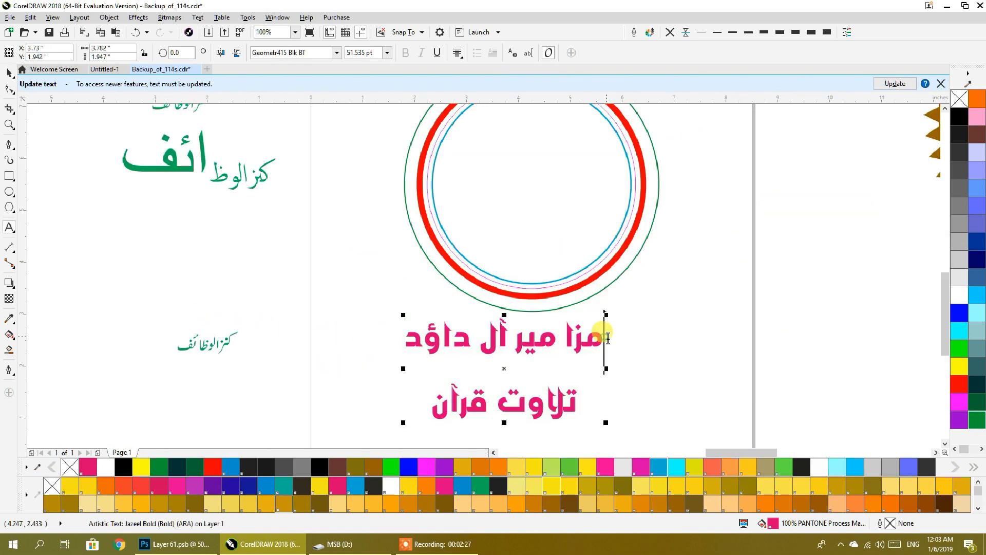
drag(471, 339, 416, 339)
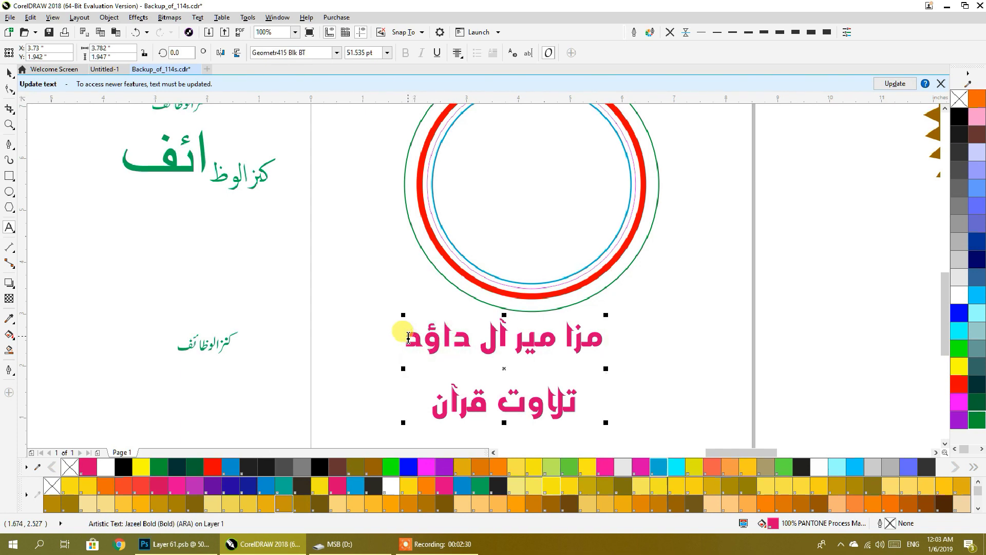
click(605, 342)
drag(597, 339, 555, 341)
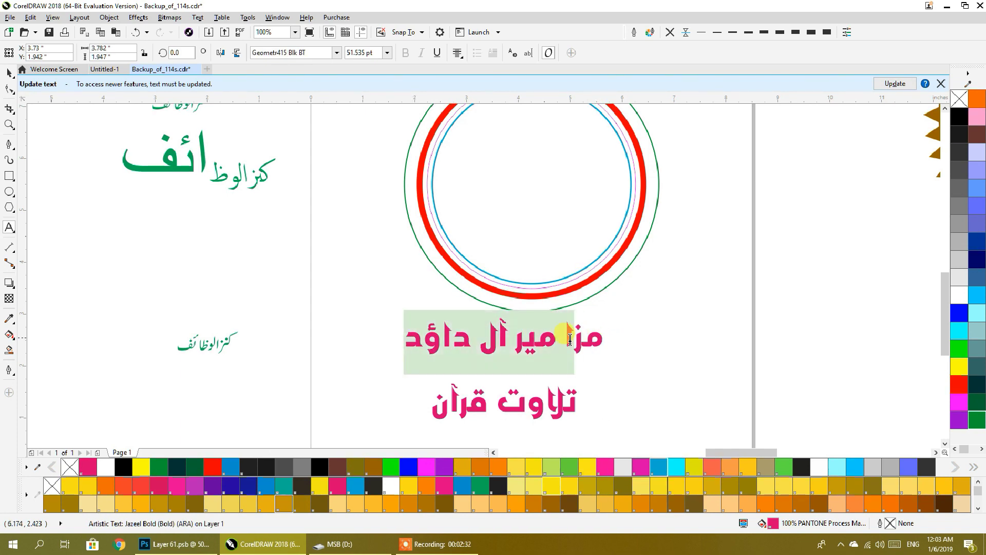
key(Delete)
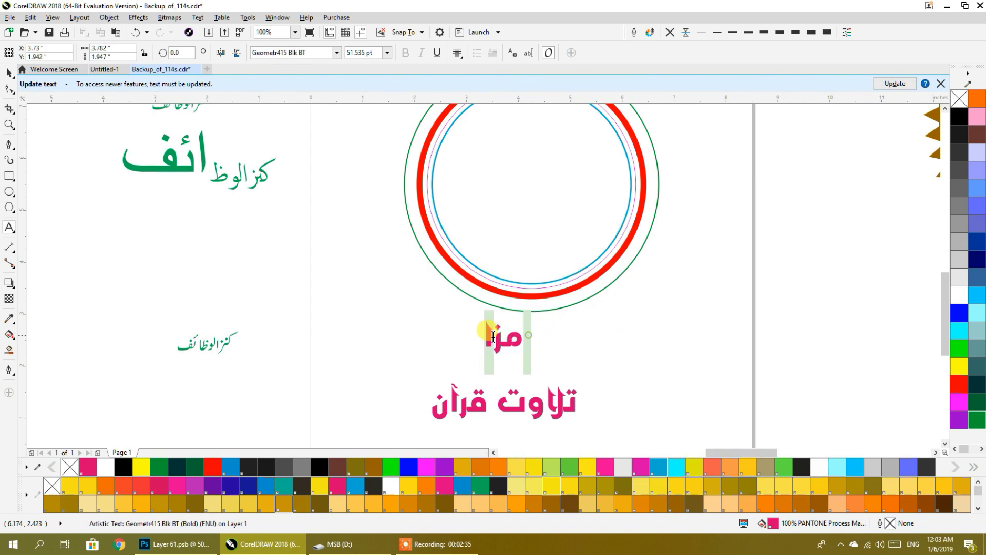
double_click(502, 336)
key(ctrl+z)
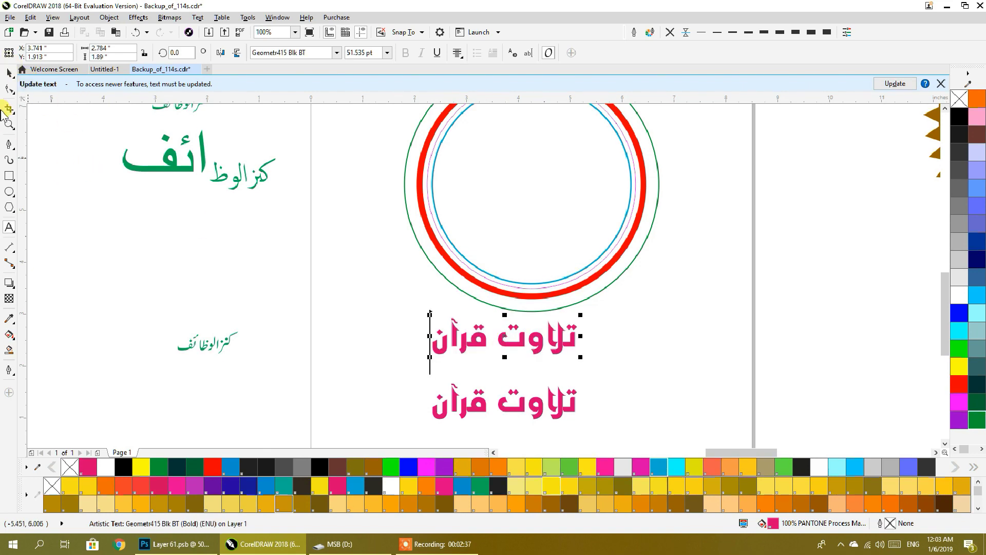
key(ctrl+z)
Centre the تلاوت قرآن phrase in the rings with P and enlarge it.
scroll(379, 328, down, 2)
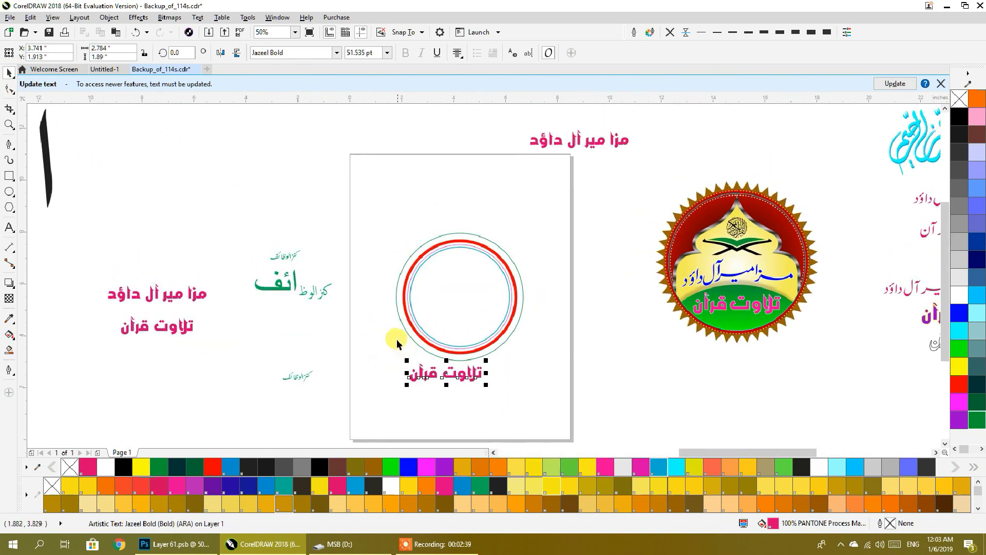
key(p)
scroll(457, 301, up, 1)
scroll(552, 331, up, 1)
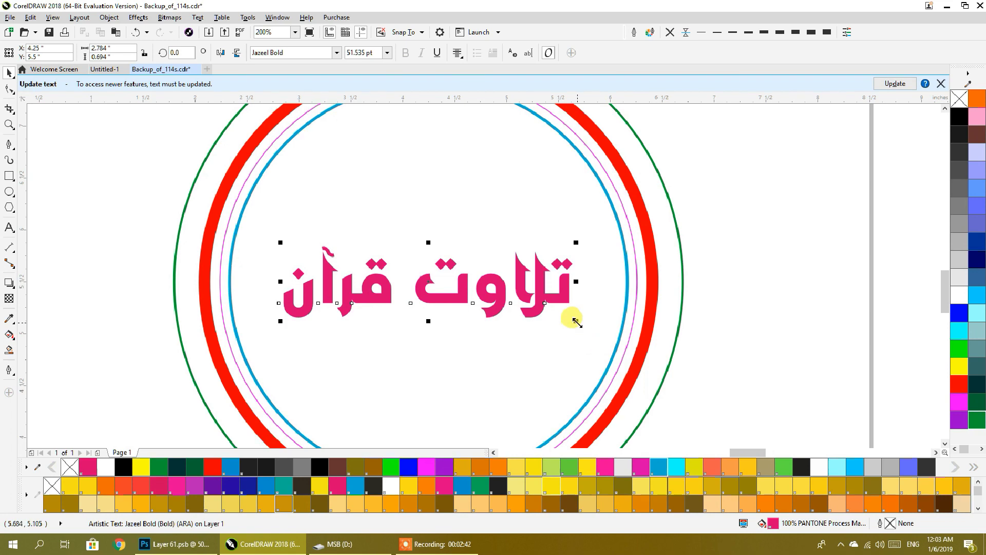
drag(576, 322, 619, 343)
click(733, 346)
Change the central phrase's font to Alvi Nastaleeq, then to Always Beside You.
scroll(490, 319, down, 1)
scroll(479, 308, up, 1)
click(475, 307)
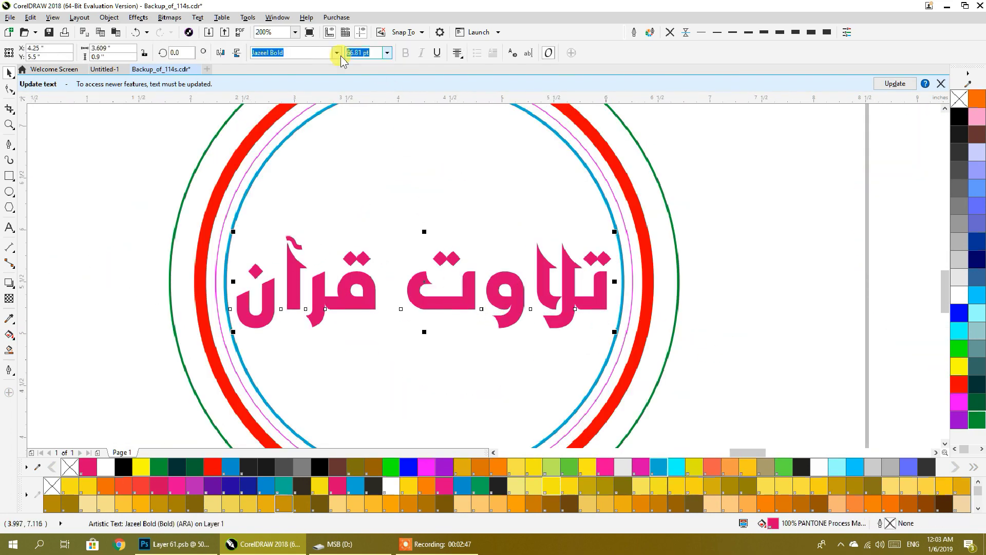
click(337, 52)
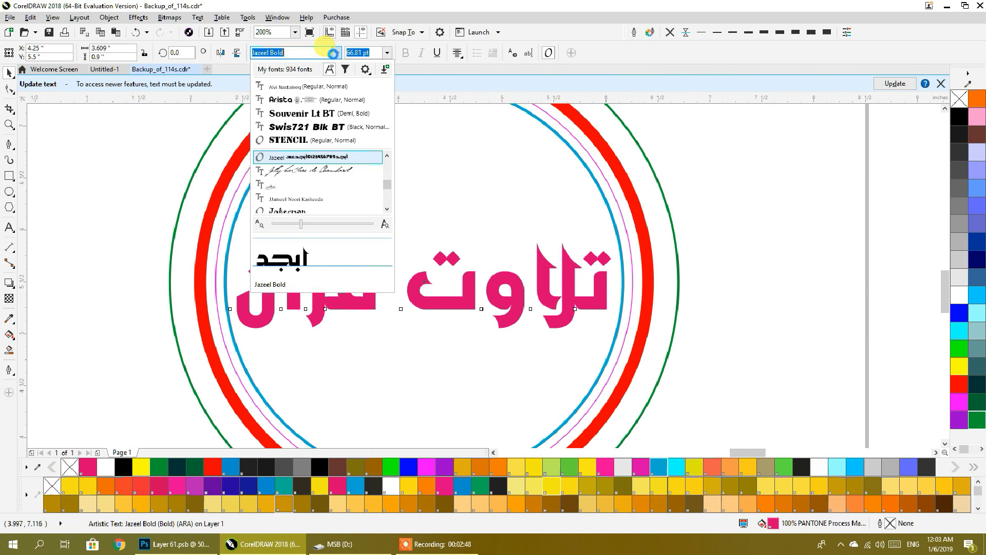
click(296, 87)
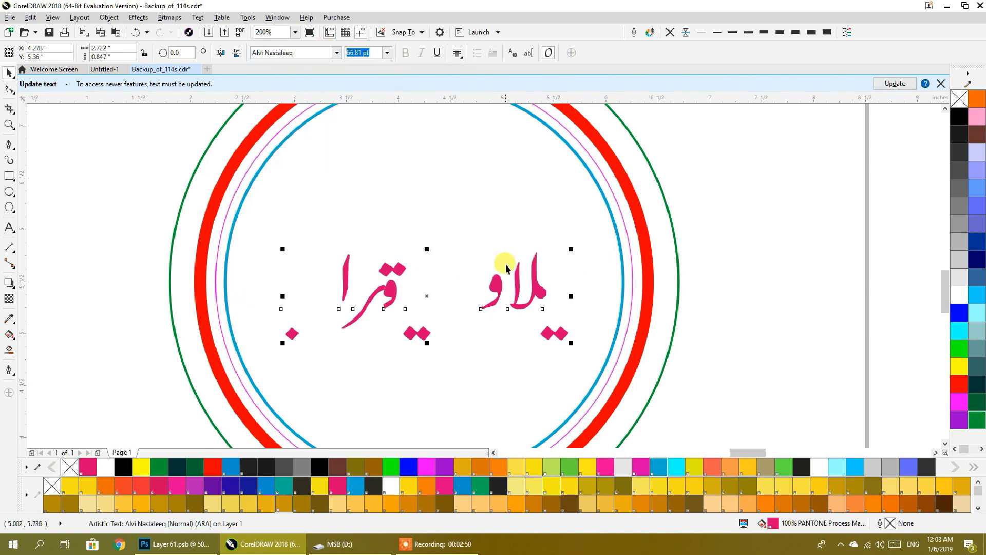
click(336, 53)
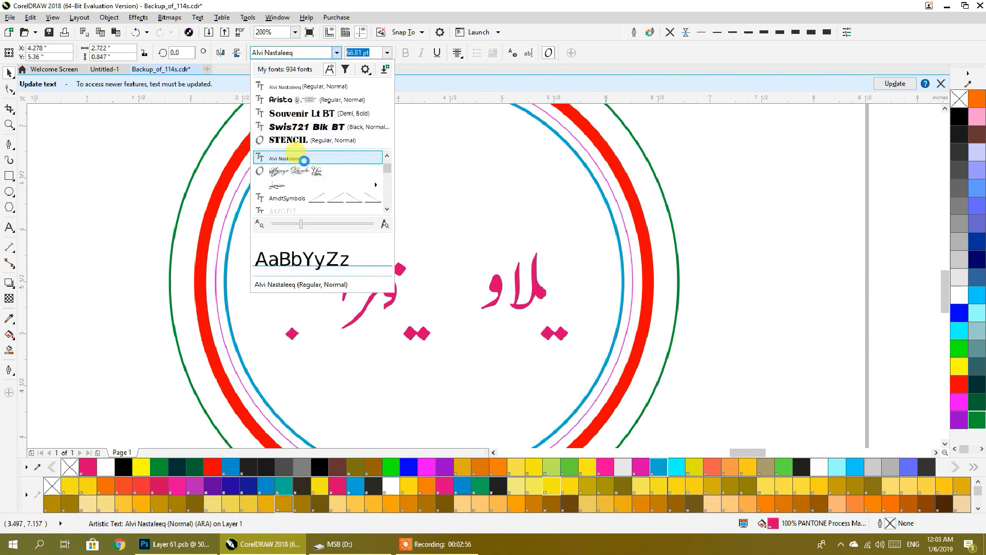
click(291, 172)
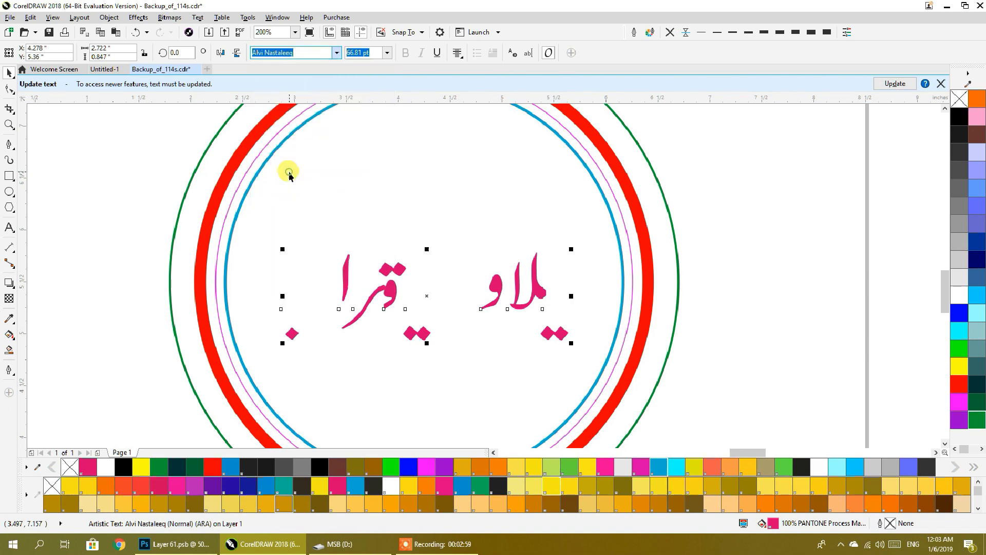
Type 'Quran' after 'Al' to make AlQuran and enlarge it to about 133%.
double_click(396, 292)
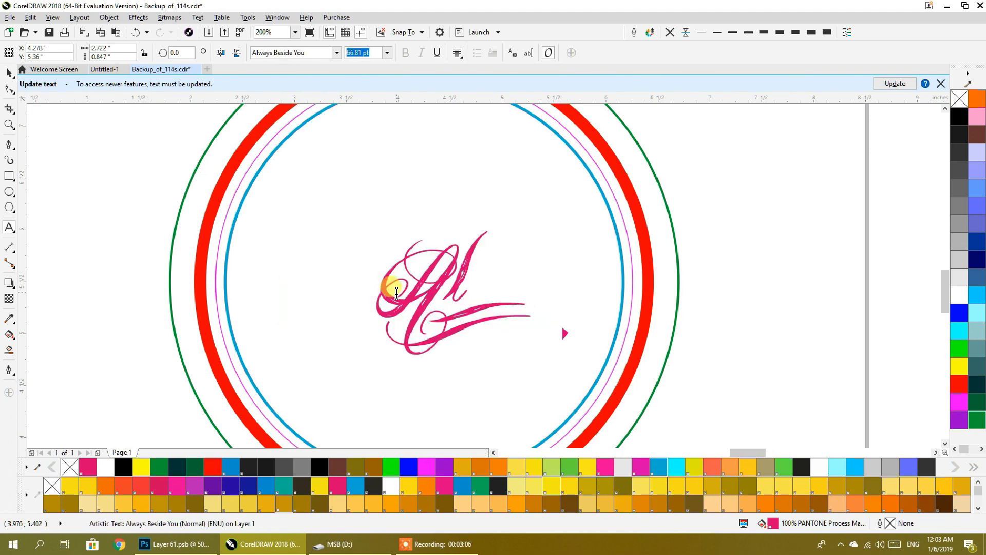
text(Quran)
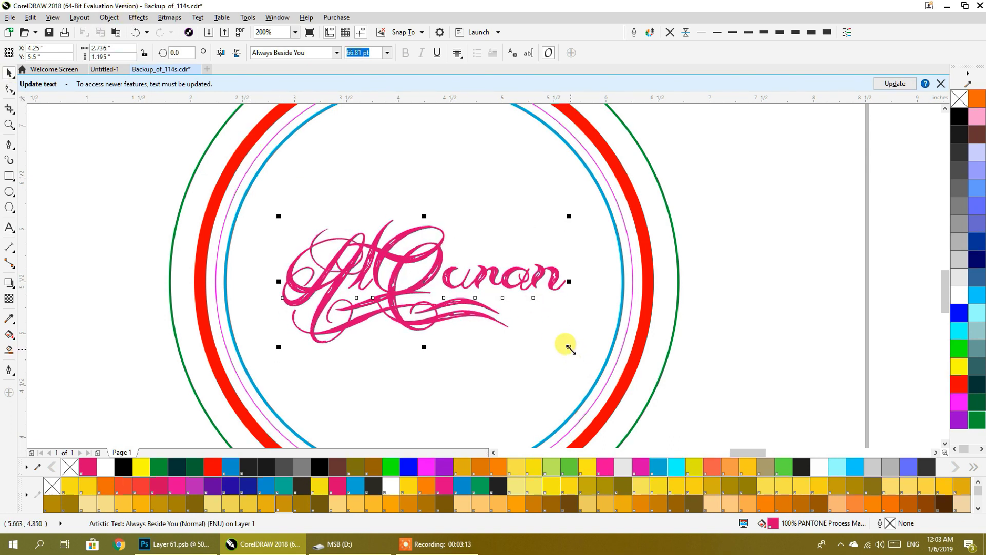
drag(571, 350, 615, 393)
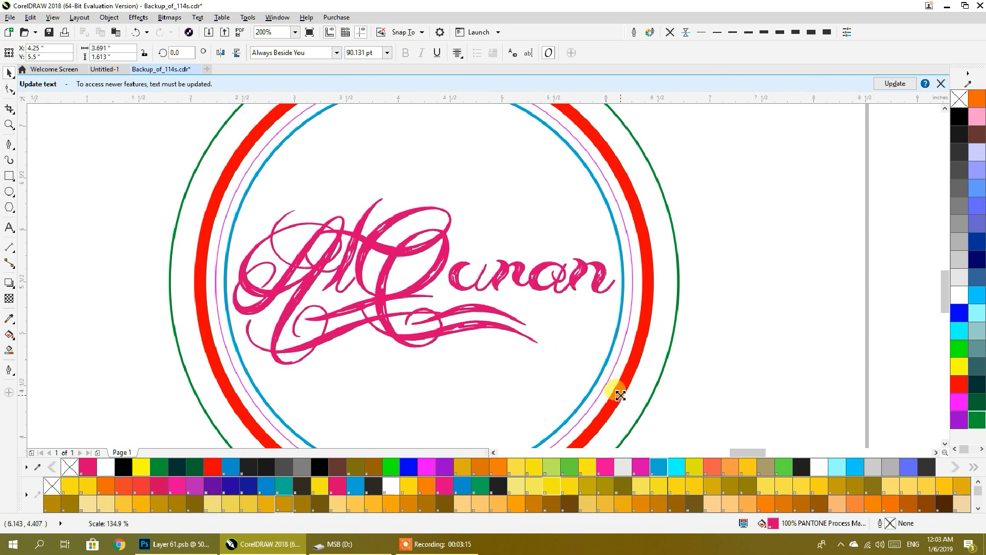
click(737, 271)
Apply Ariston-ExtraBold-Italic to AlQuran and shrink it to fit inside the blue ring.
click(410, 252)
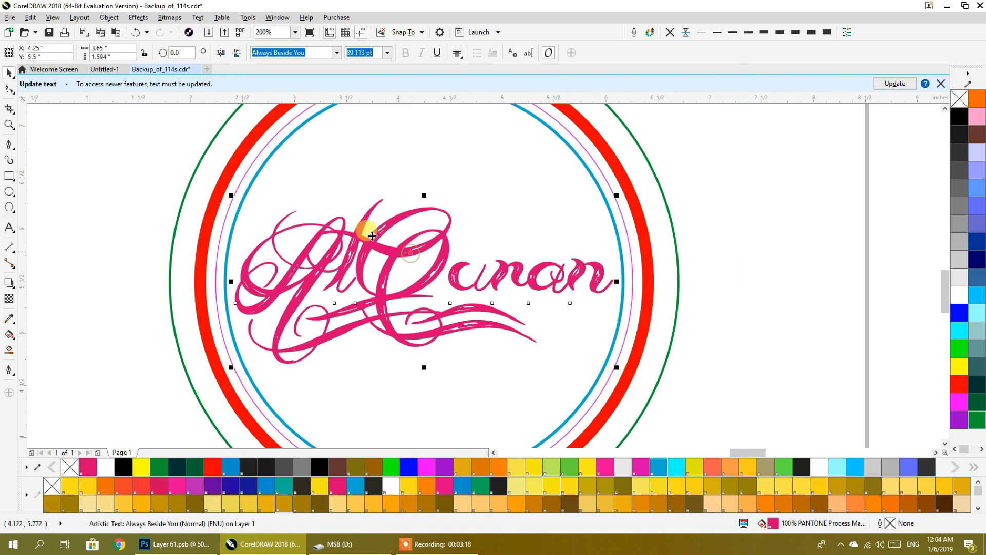
click(336, 52)
scroll(297, 184, down, 1)
scroll(309, 185, down, 1)
scroll(335, 186, down, 1)
scroll(335, 186, down, 1)
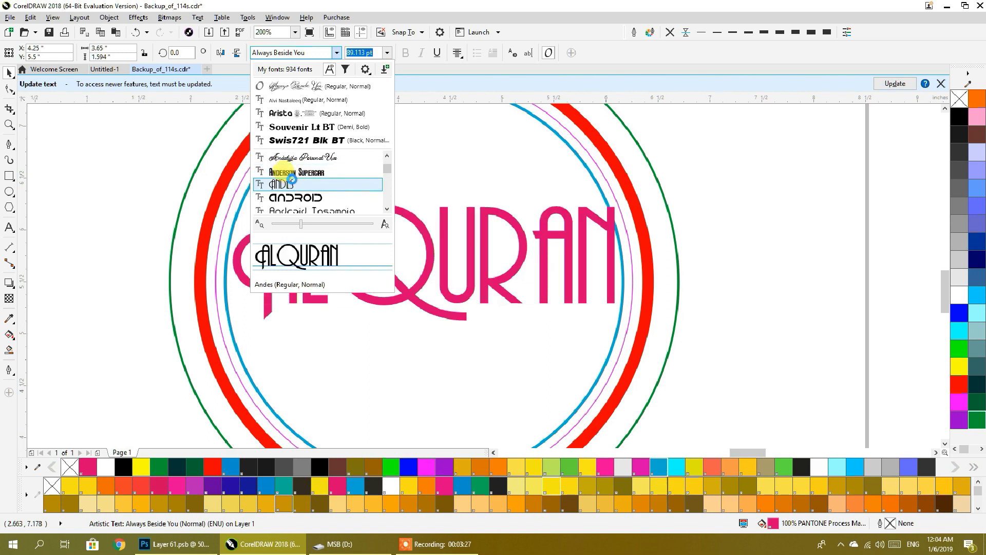
scroll(327, 184, down, 1)
scroll(325, 178, down, 1)
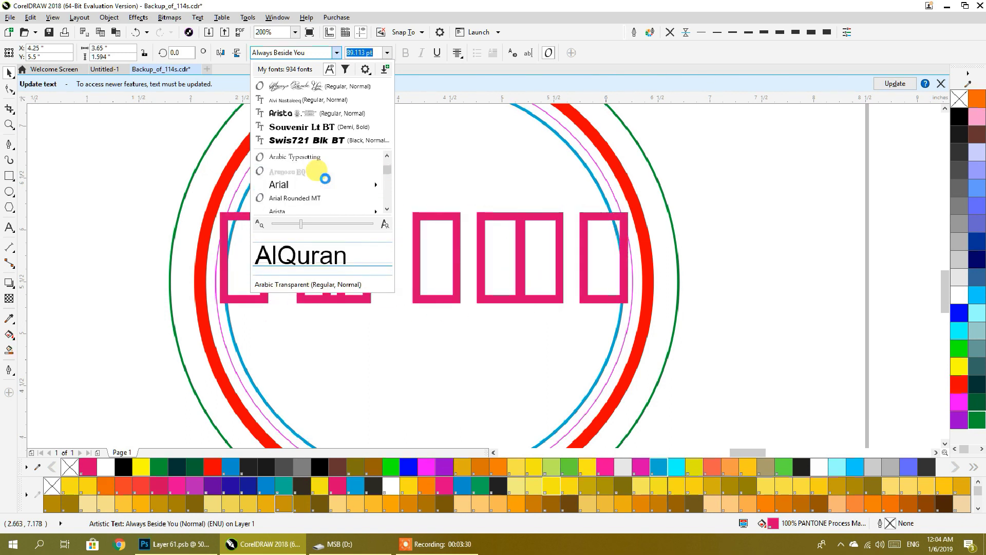
scroll(326, 178, down, 1)
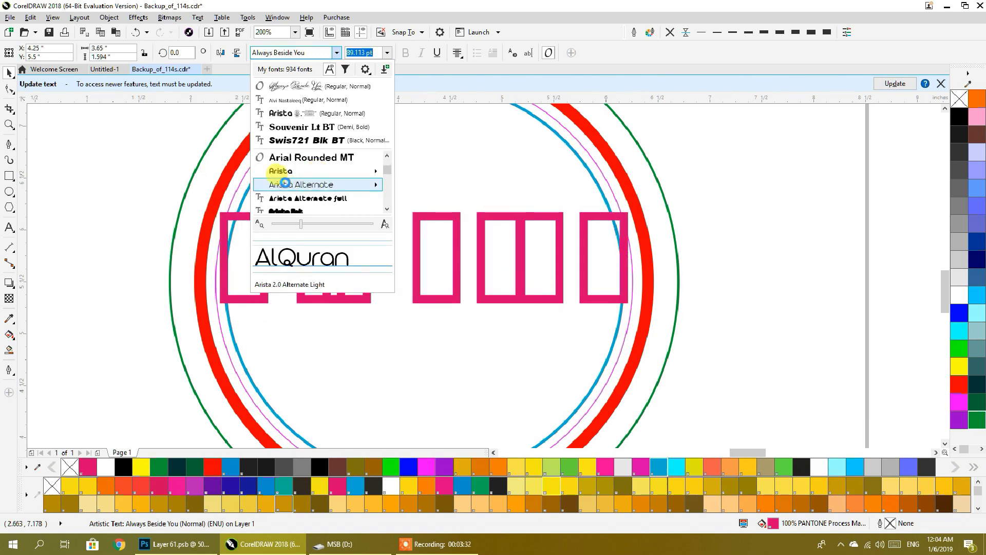
scroll(285, 177, down, 1)
scroll(282, 191, down, 1)
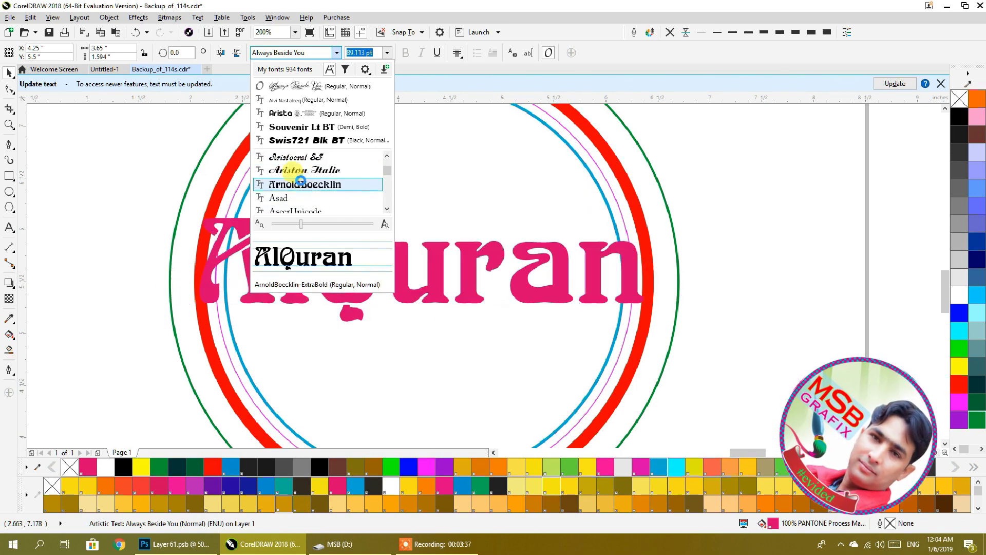
click(287, 170)
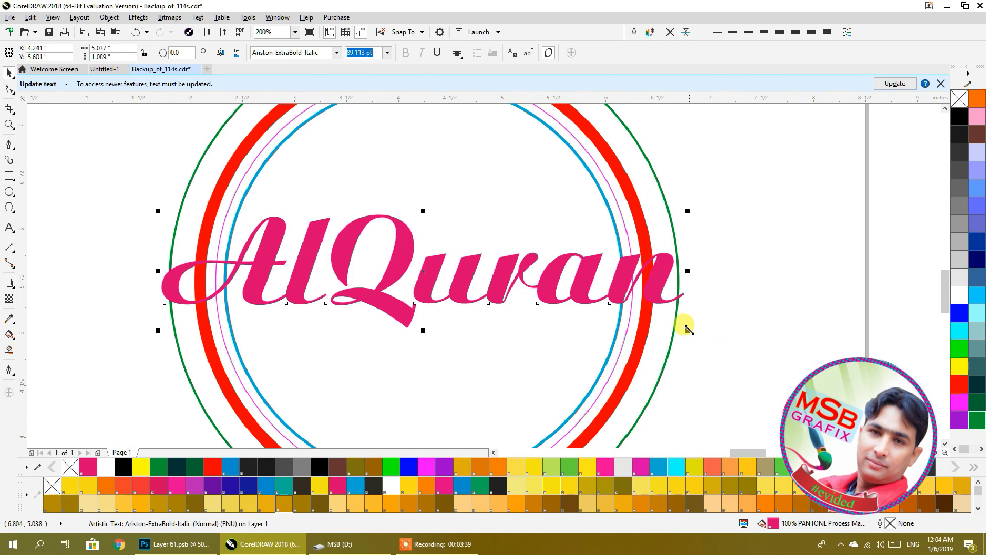
drag(687, 330, 615, 314)
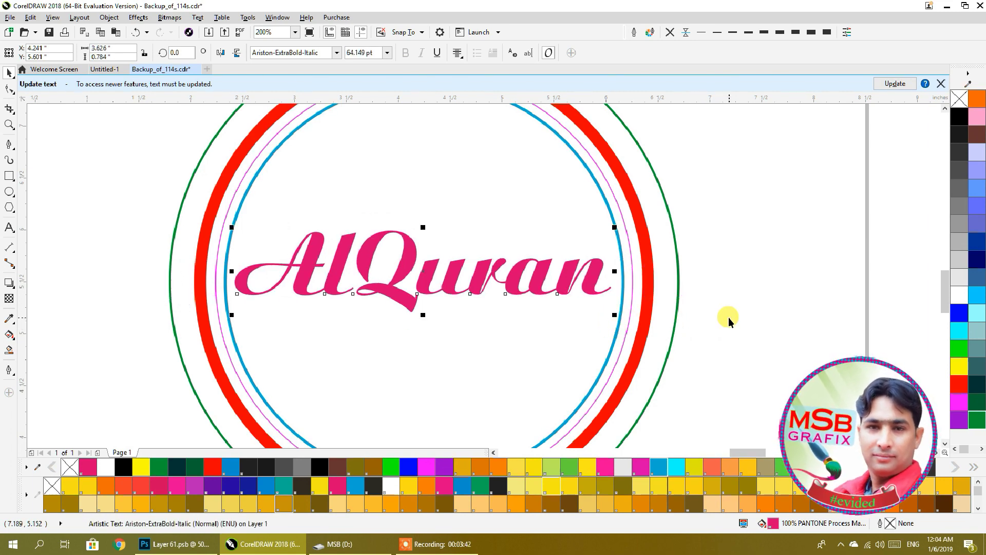
click(718, 303)
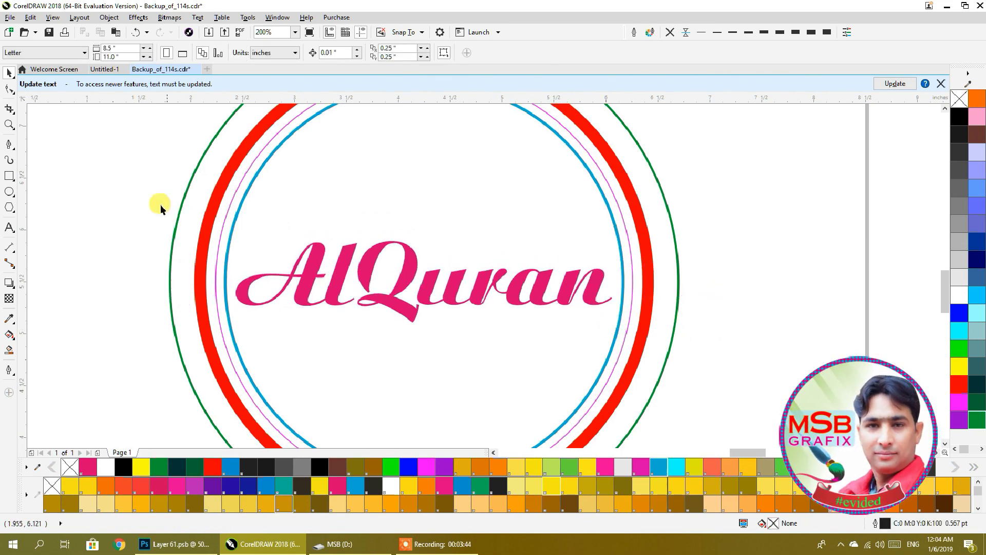
Place a spare copy of AlQuran beside the page and convert the centred AlQuran to curves.
click(306, 288)
scroll(305, 288, down, 1)
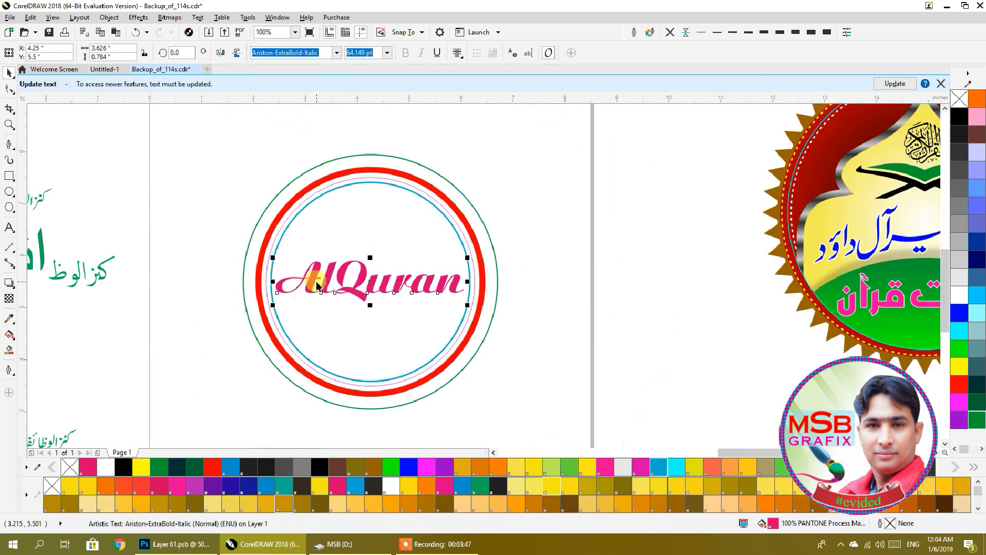
drag(359, 265, 632, 198)
click(403, 280)
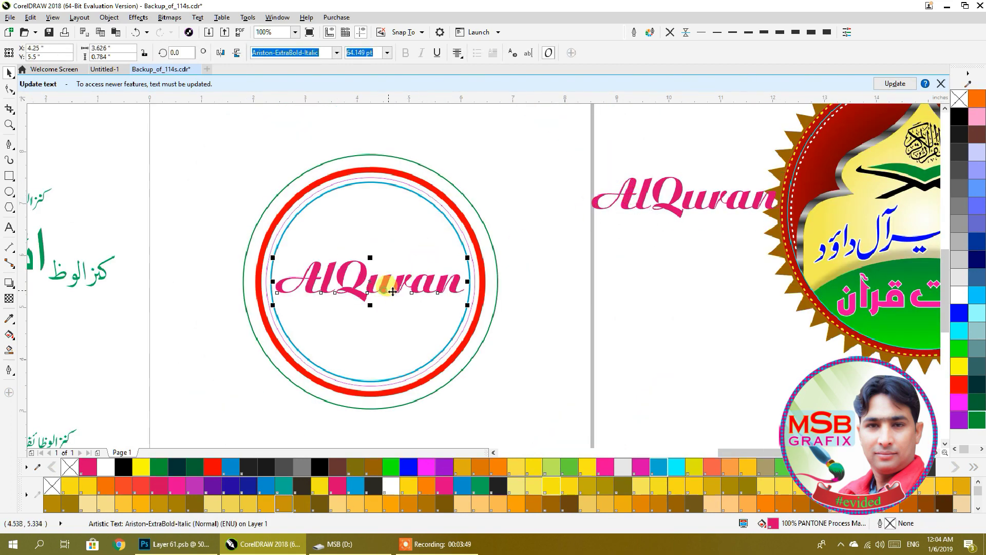
key(ctrl+q)
click(543, 293)
Draw a rectangle over the text and skew it by about 18 degrees.
scroll(386, 298, up, 1)
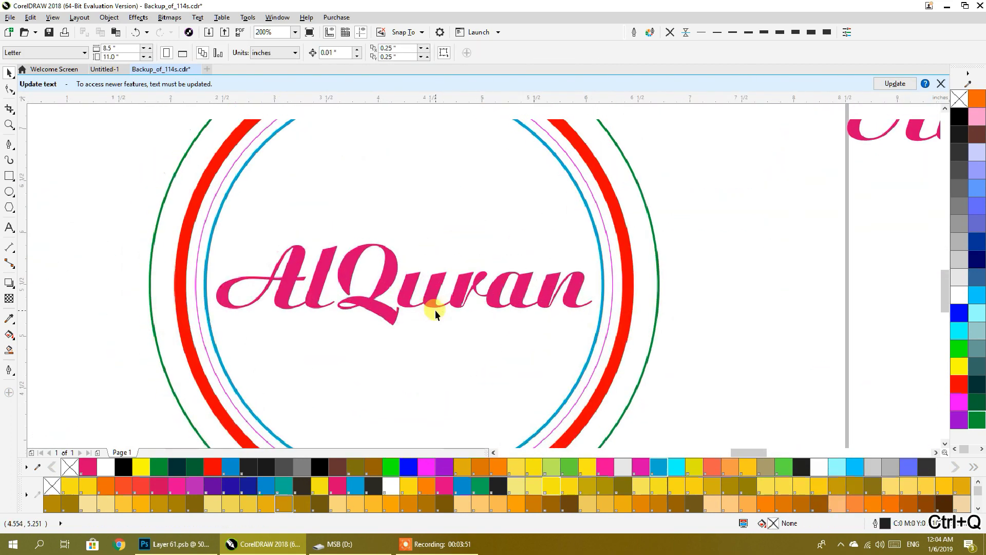
click(9, 175)
drag(506, 211, 667, 357)
click(10, 73)
click(666, 221)
drag(668, 202, 642, 171)
mouse_move(677, 301)
mouse_down()
mouse_move(703, 284)
mouse_move(591, 256)
mouse_move(594, 282)
mouse_up()
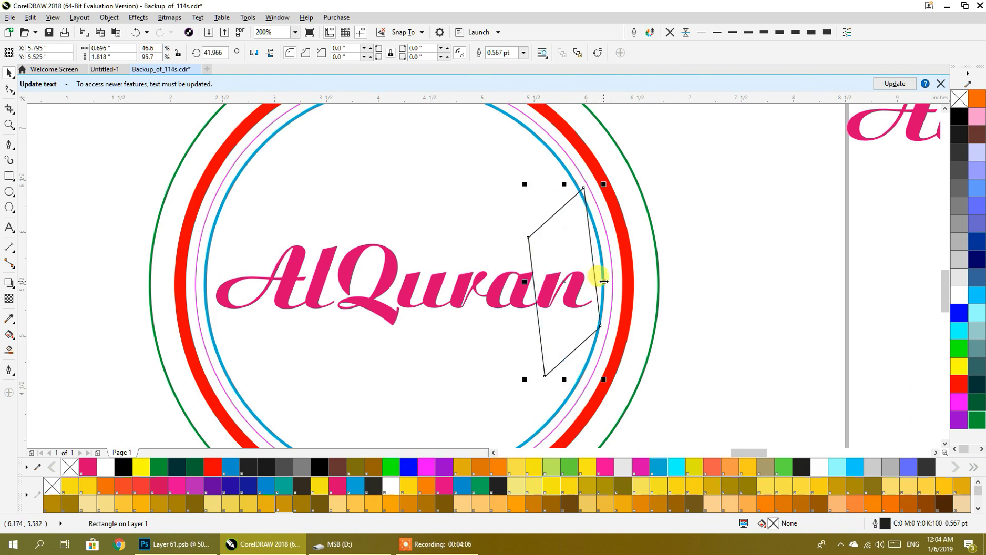
Repeat the rectangle into six evenly spaced copies, stretch them over AlQuran and group them.
drag(601, 324, 536, 325)
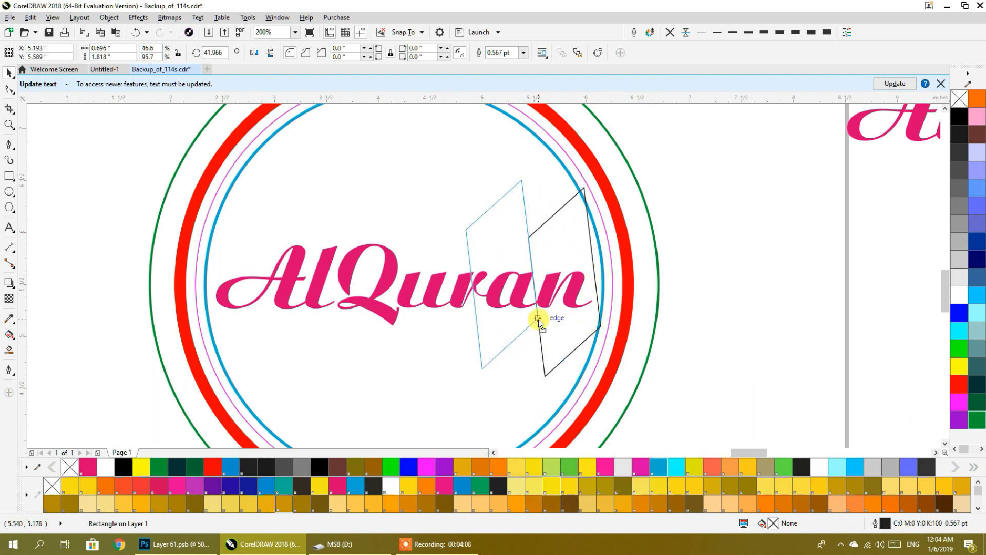
right_click(536, 325)
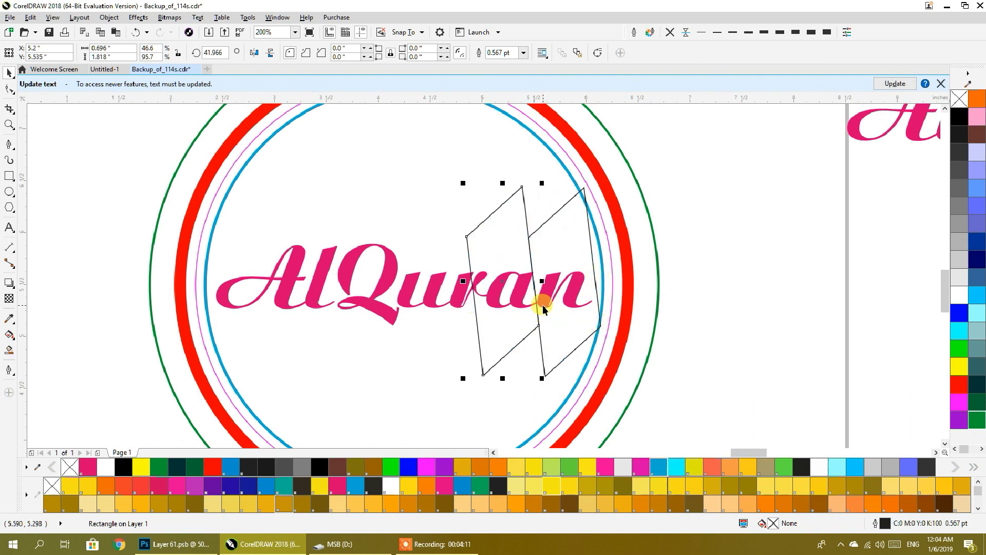
key(ctrl+r)
key(ctrl+r)
key(ctrl+r)
key(ctrl+r)
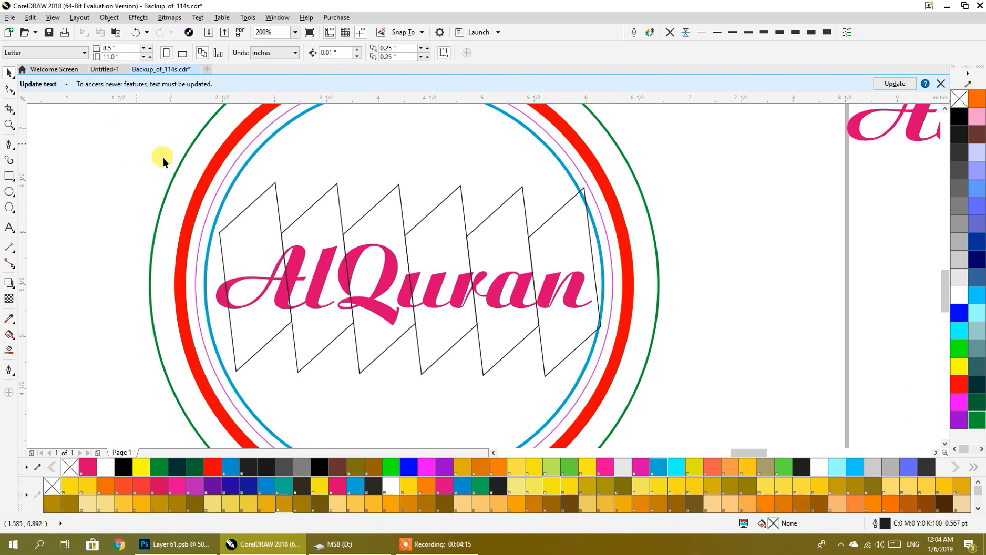
shift+click(300, 216)
shift+click(393, 224)
shift+click(451, 226)
shift+click(517, 227)
shift+click(555, 232)
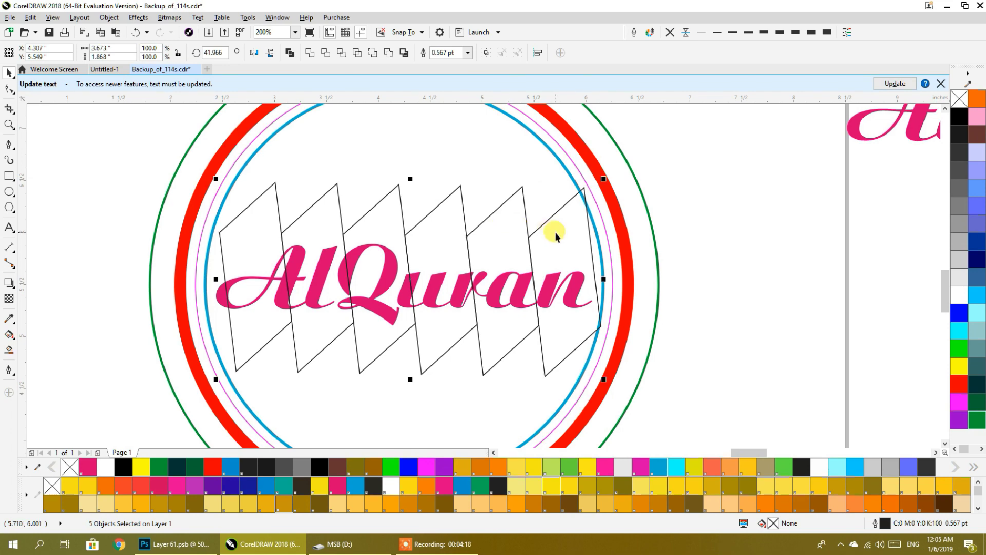
drag(229, 293, 195, 277)
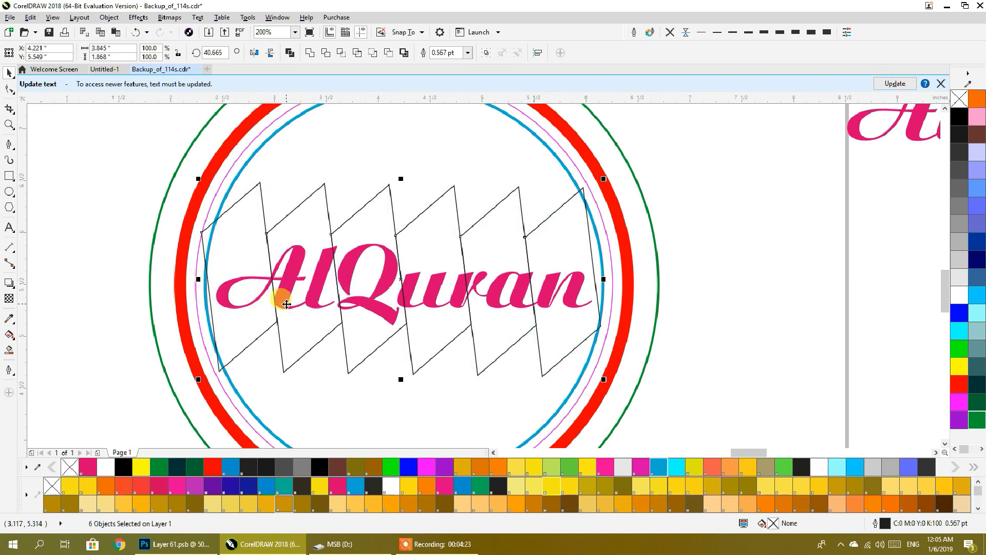
key(ctrl+g)
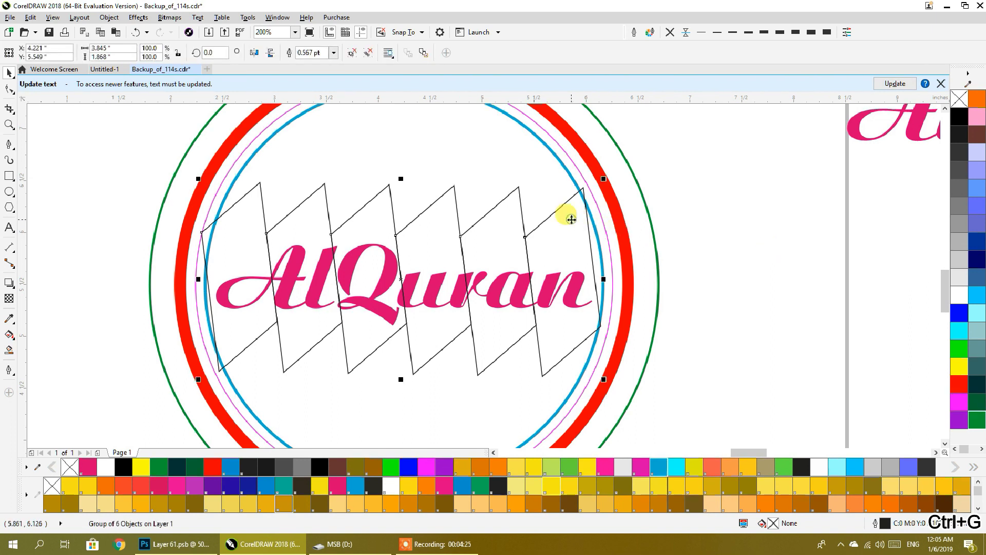
ctrl+click(572, 219)
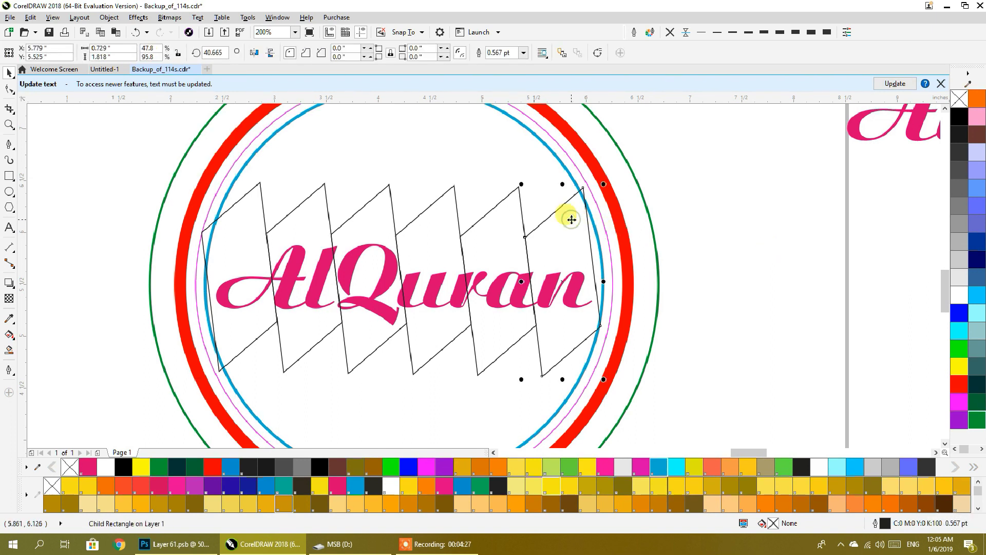
Fill the three rightmost rectangles red, green and blue.
click(959, 385)
click(494, 207)
ctrl+click(494, 207)
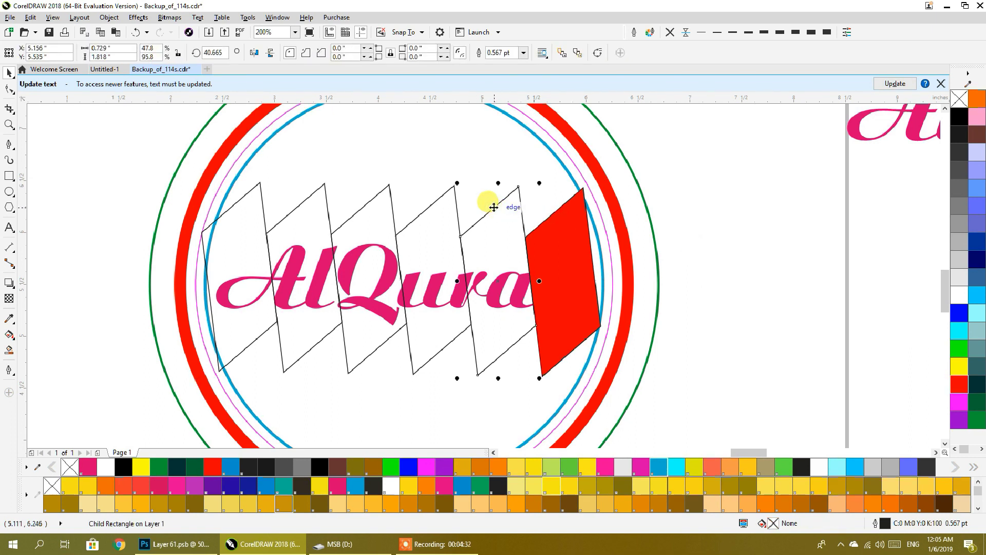
click(977, 421)
ctrl+click(442, 205)
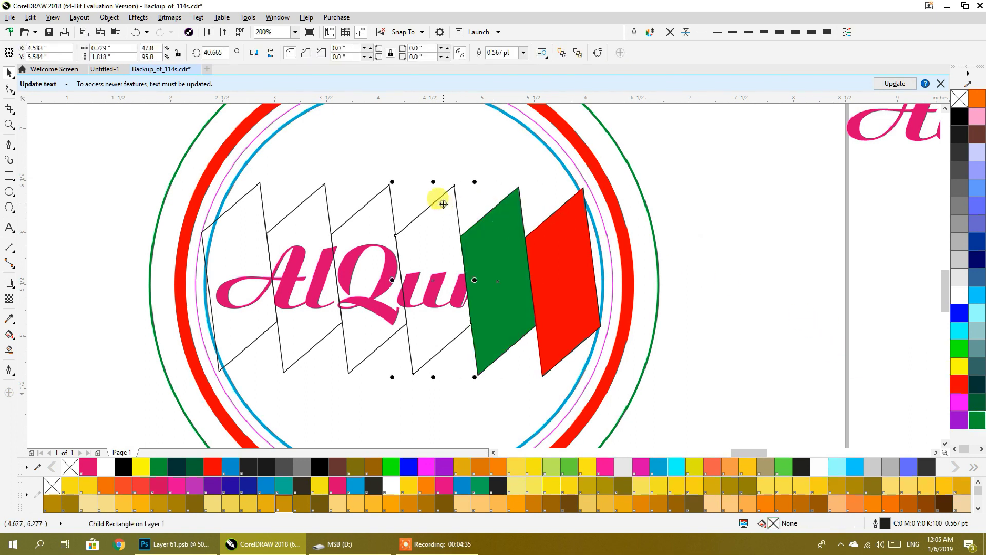
click(960, 312)
Fill the remaining three rectangles light blue, purple and yellow.
ctrl+click(387, 236)
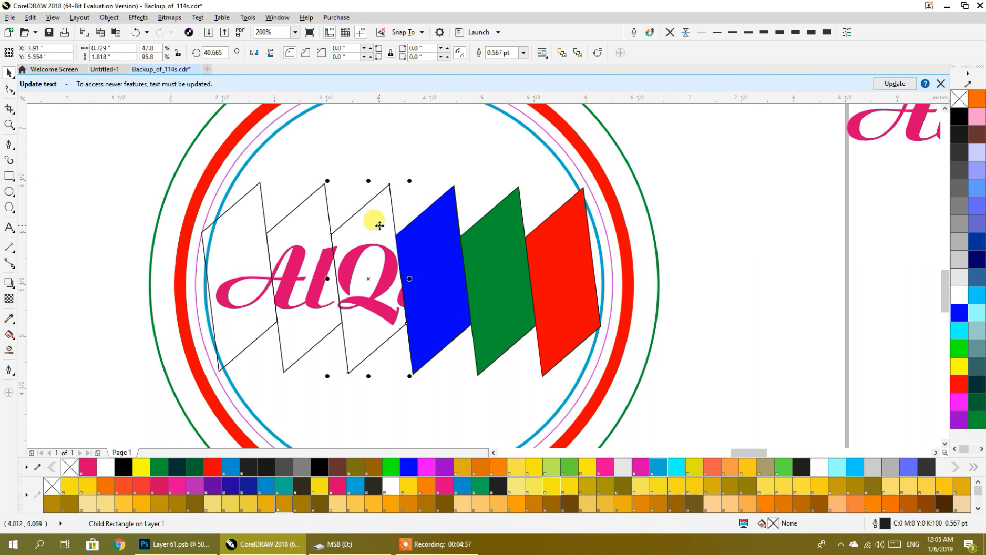
click(978, 296)
ctrl+click(325, 203)
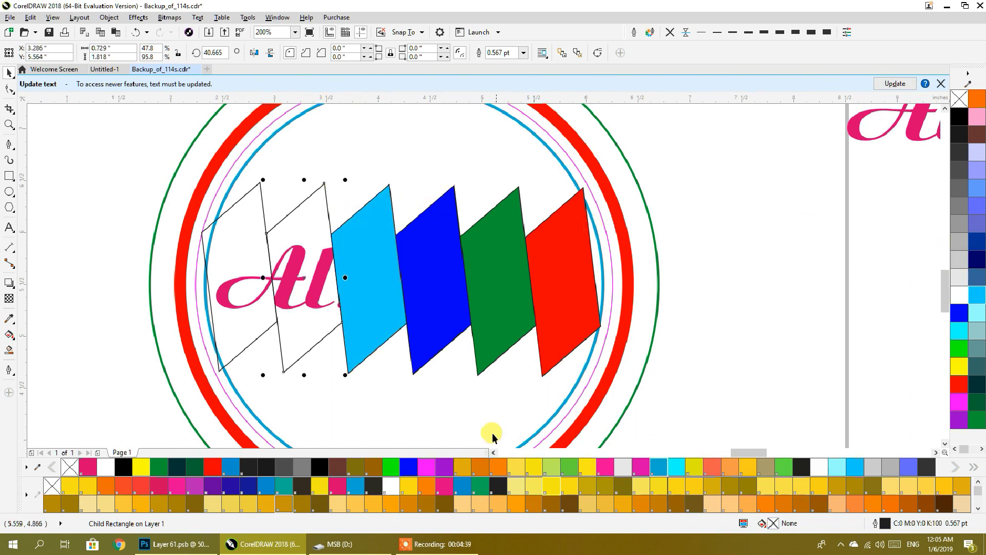
click(445, 467)
ctrl+click(261, 212)
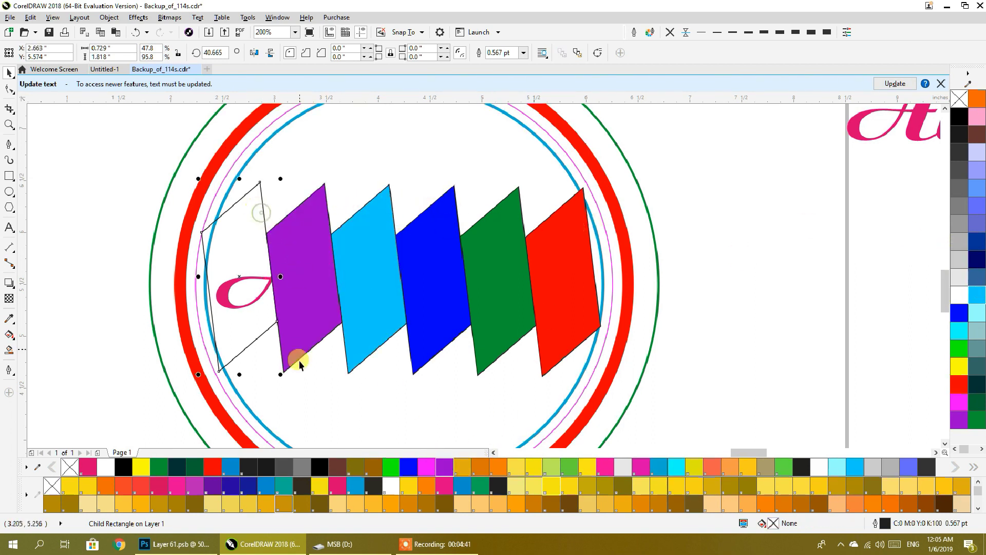
click(319, 486)
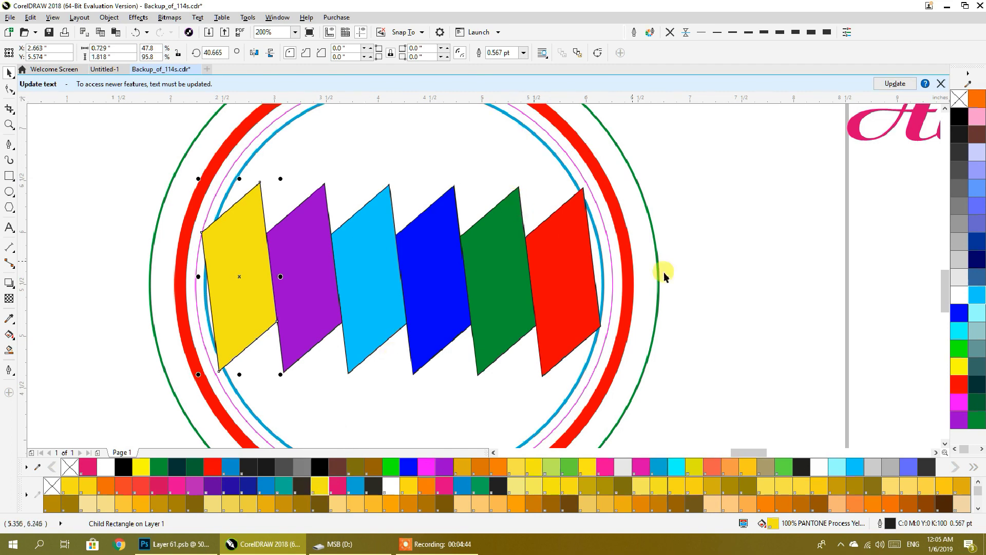
Remove the outlines from the coloured group and move it right of the rings.
click(375, 226)
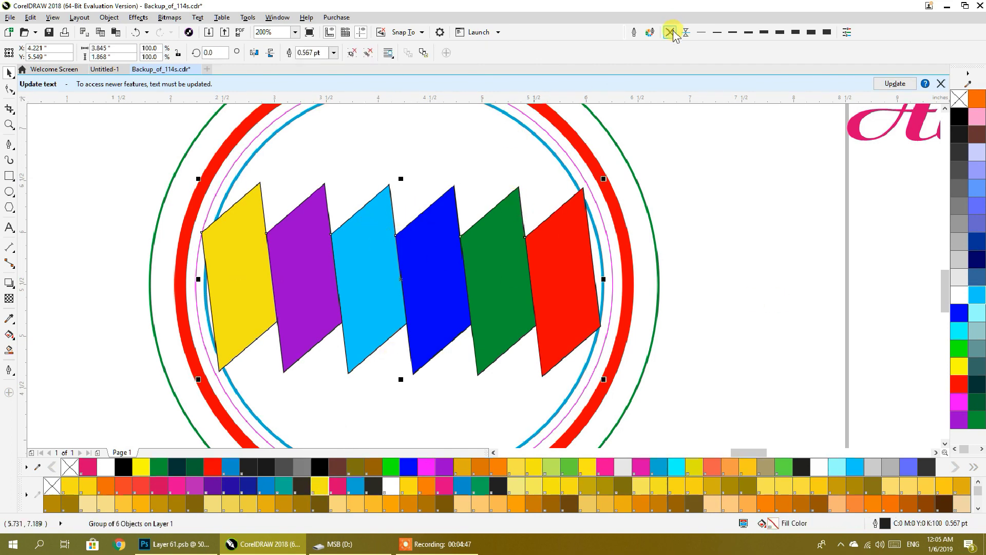
click(670, 33)
mouse_move(374, 242)
mouse_down()
mouse_move(895, 320)
mouse_move(884, 309)
mouse_up()
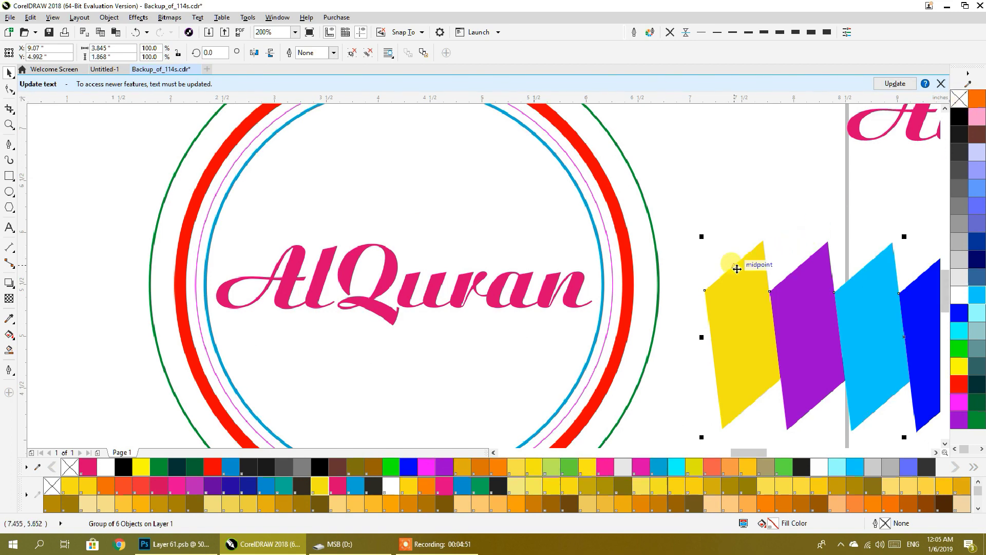
PowerClip the coloured stripe group inside the AlQuran text, then deselect it.
right_click(752, 279)
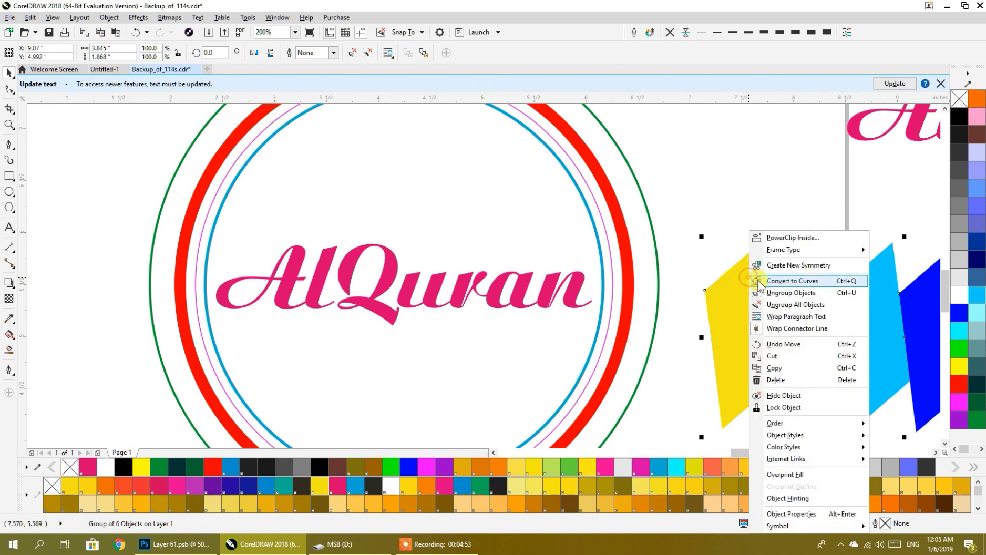
click(793, 237)
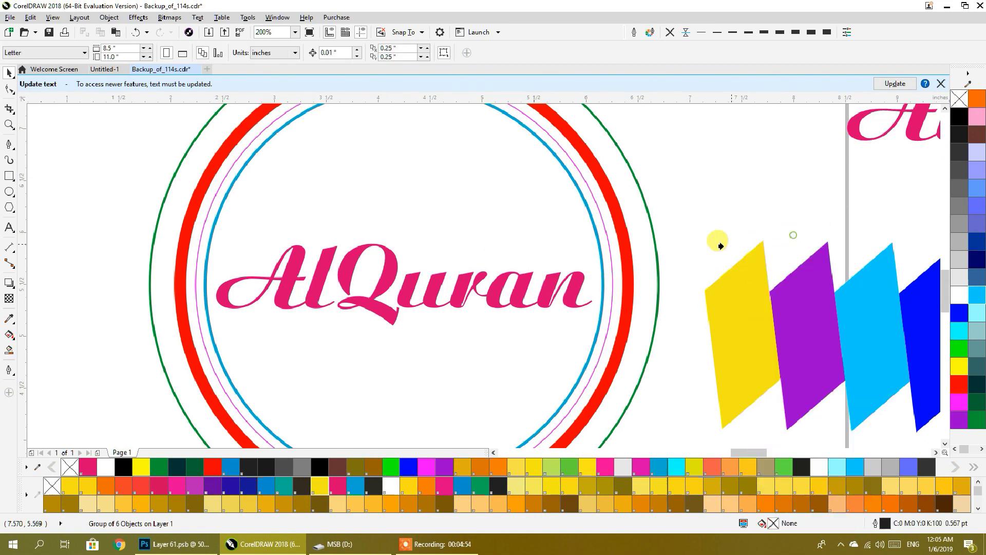
click(547, 286)
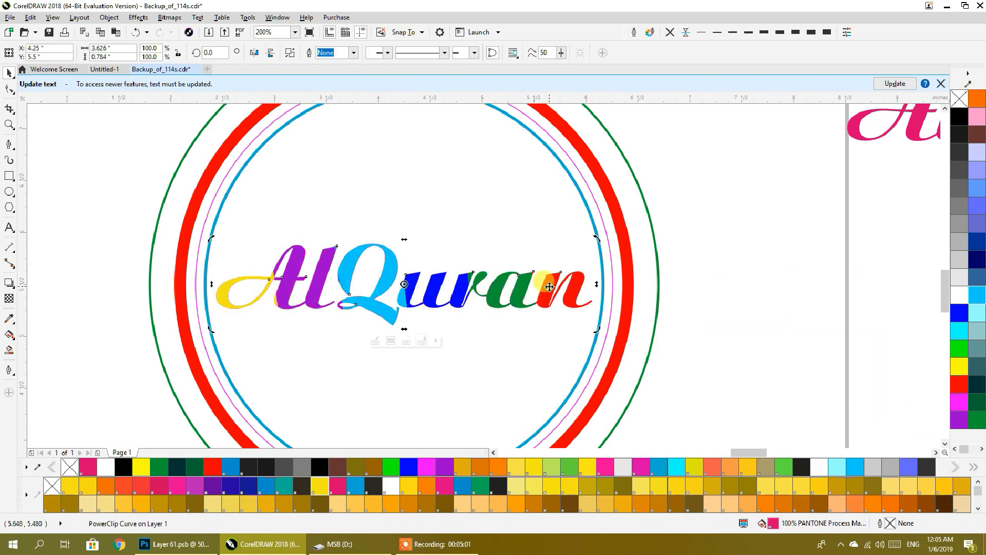
click(818, 287)
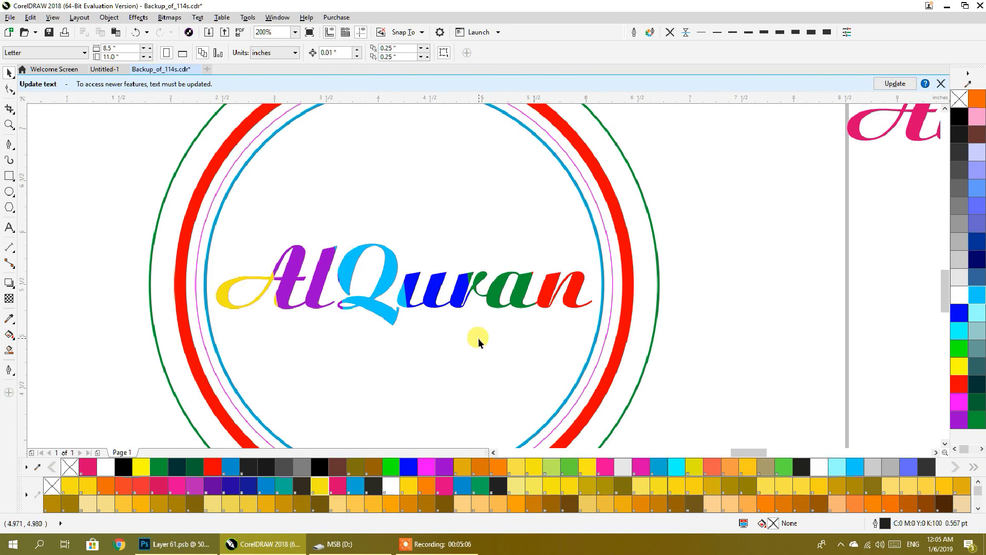
scroll(486, 316, down, 1)
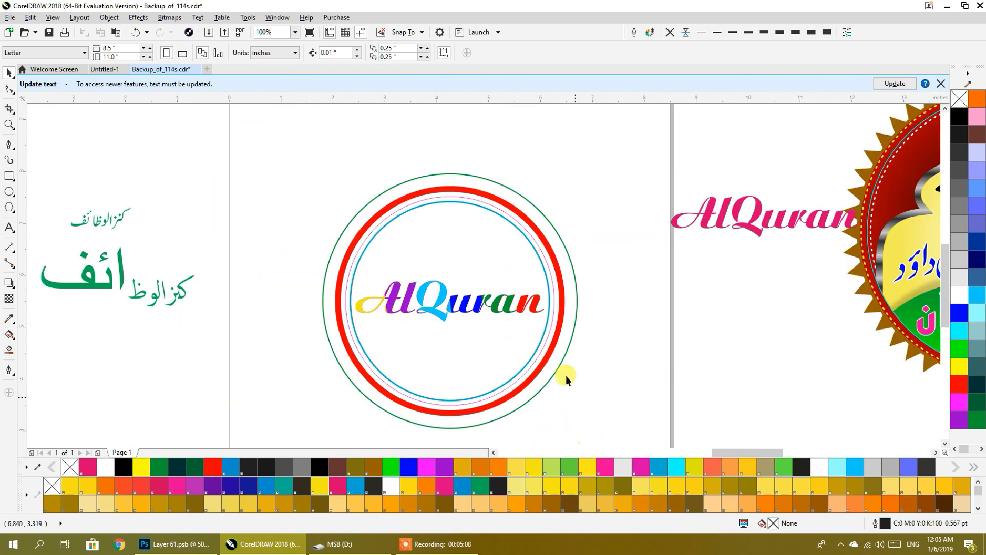
Export the selected AlQuran emblem as PSD file q1, accepting the bitmap conversion settings.
click(389, 188)
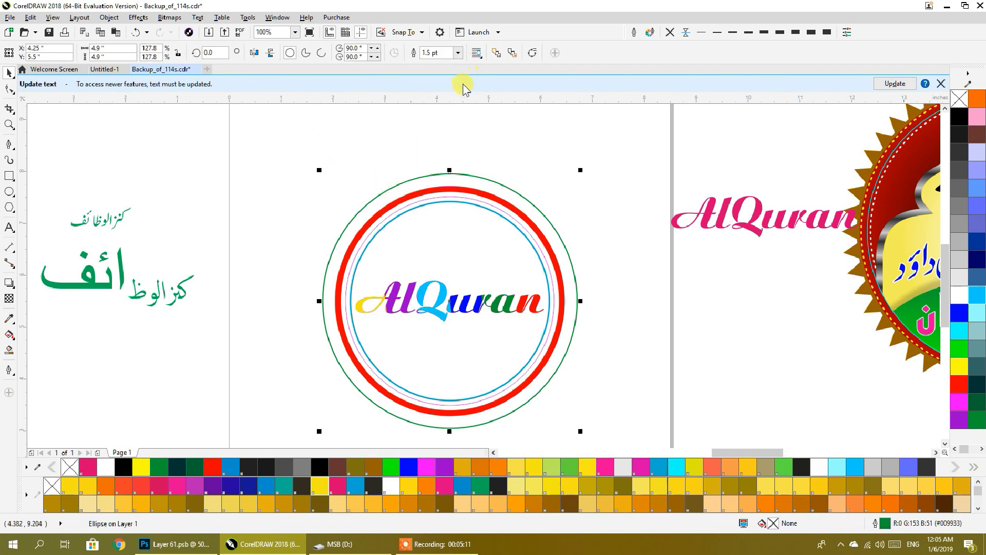
mouse_move(275, 127)
mouse_down()
mouse_move(575, 330)
mouse_move(645, 443)
mouse_up()
key(ctrl+e)
click(578, 317)
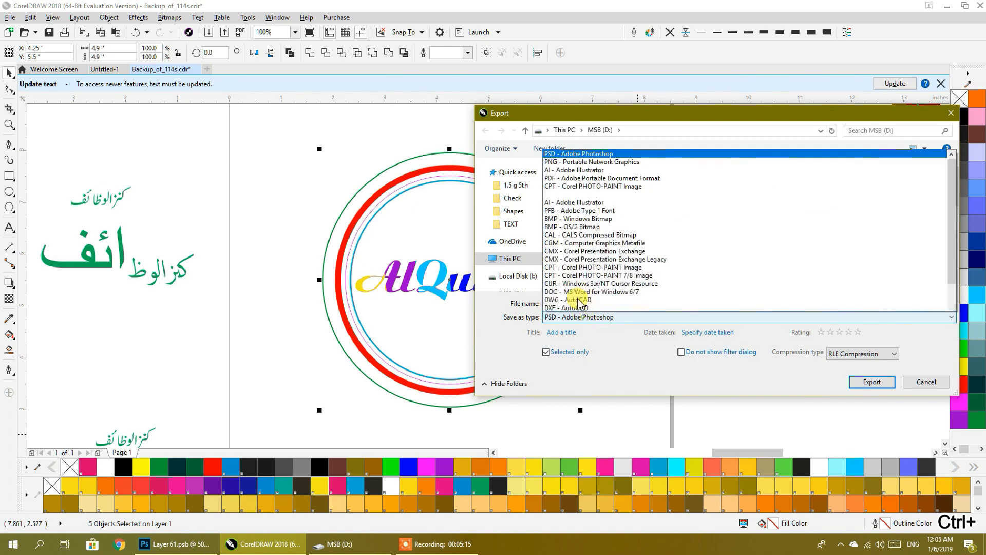
click(553, 75)
double_click(596, 304)
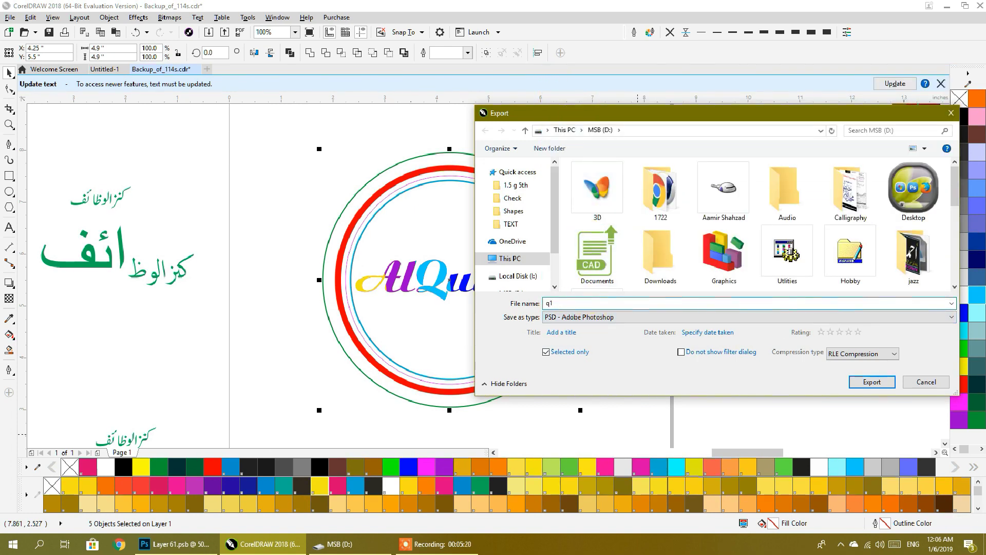
key(Return)
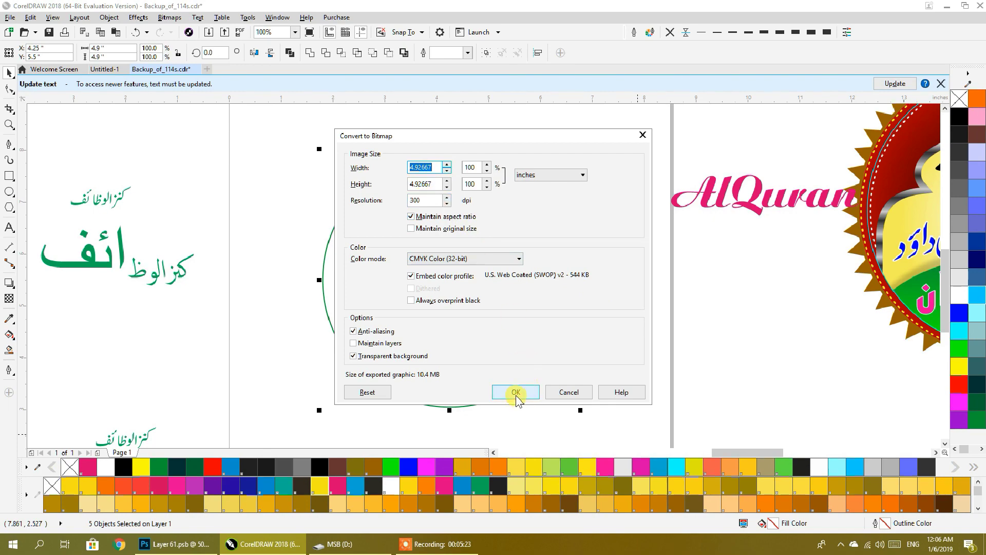
click(516, 394)
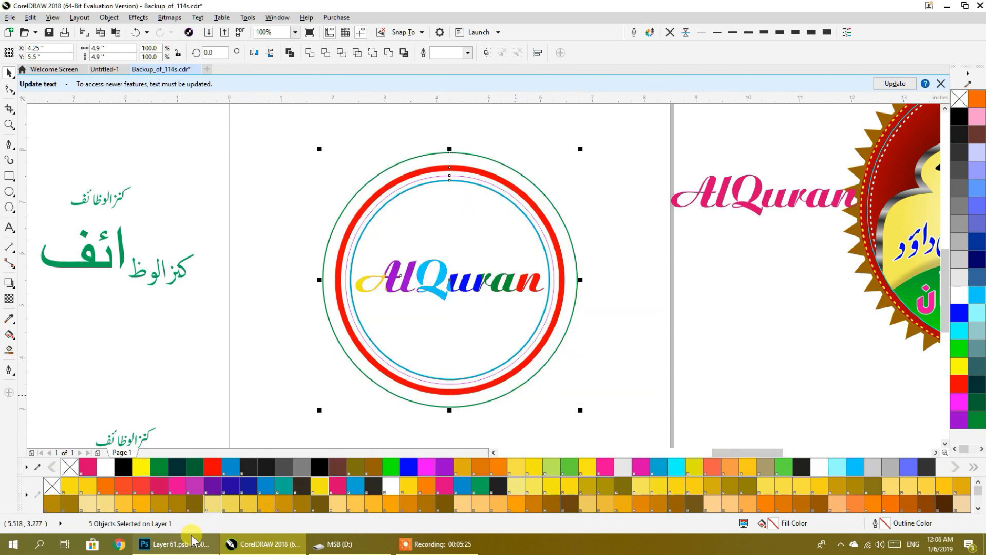
click(192, 539)
Open the exported q1 file in Photoshop and copy the whole AlQuran emblem.
click(30, 7)
click(39, 27)
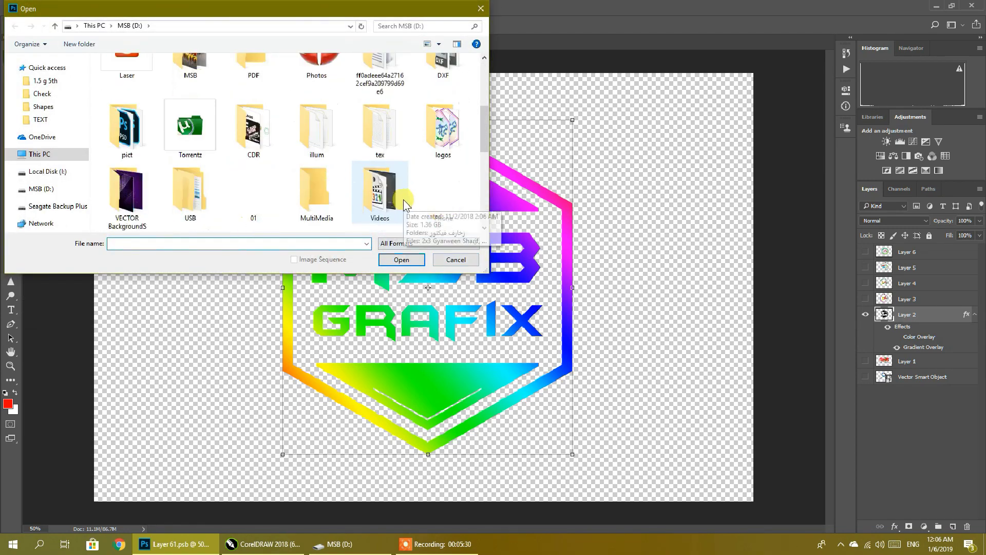
scroll(404, 202, down, 10)
click(316, 198)
click(403, 260)
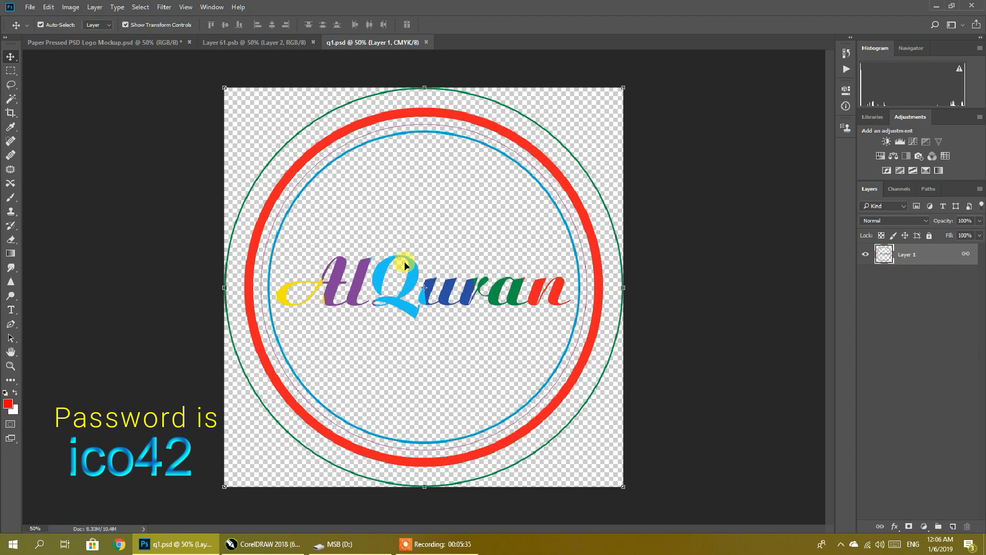
key(ctrl+a)
key(ctrl+c)
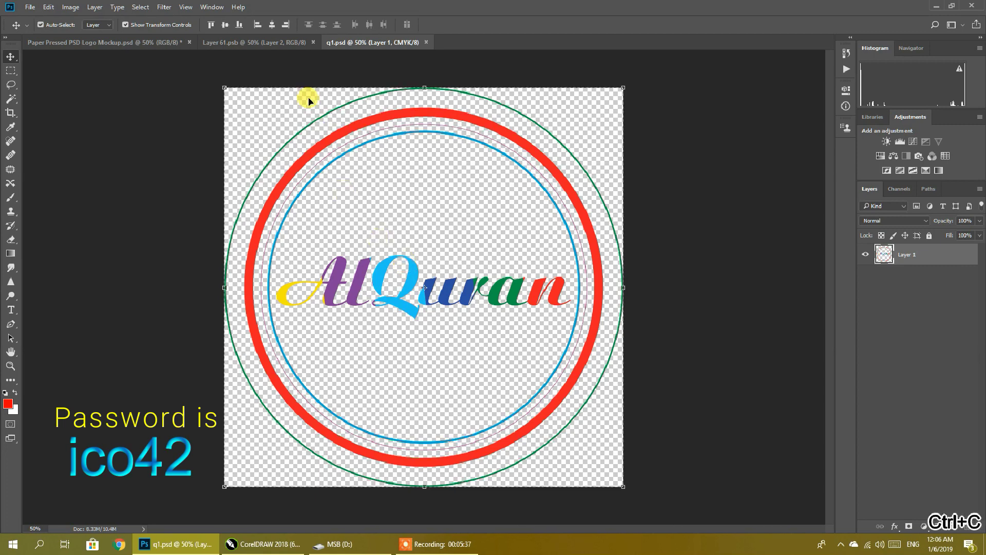
Paste the emblem into Layer 61 with Layer 2 hidden, scaled down to fit.
click(289, 42)
click(865, 314)
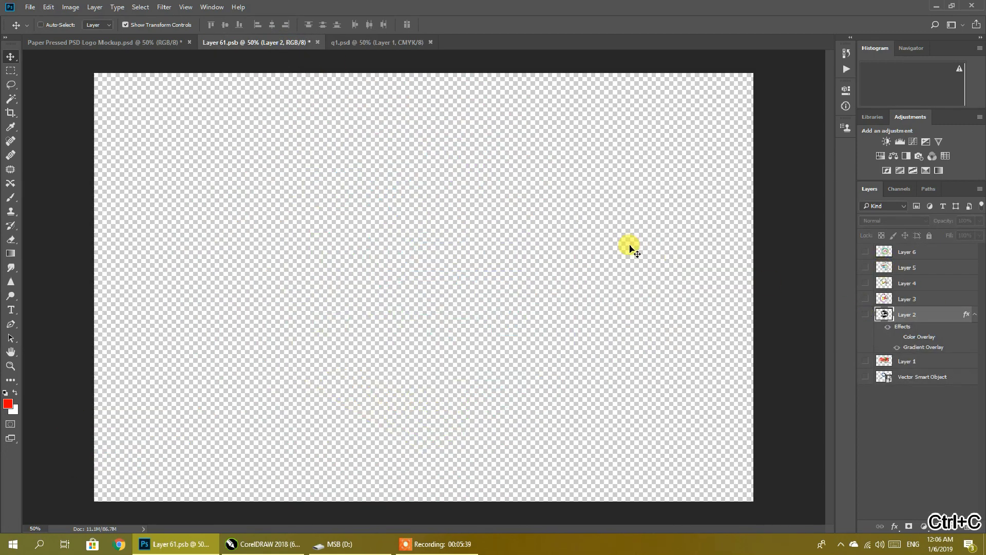
key(ctrl+v)
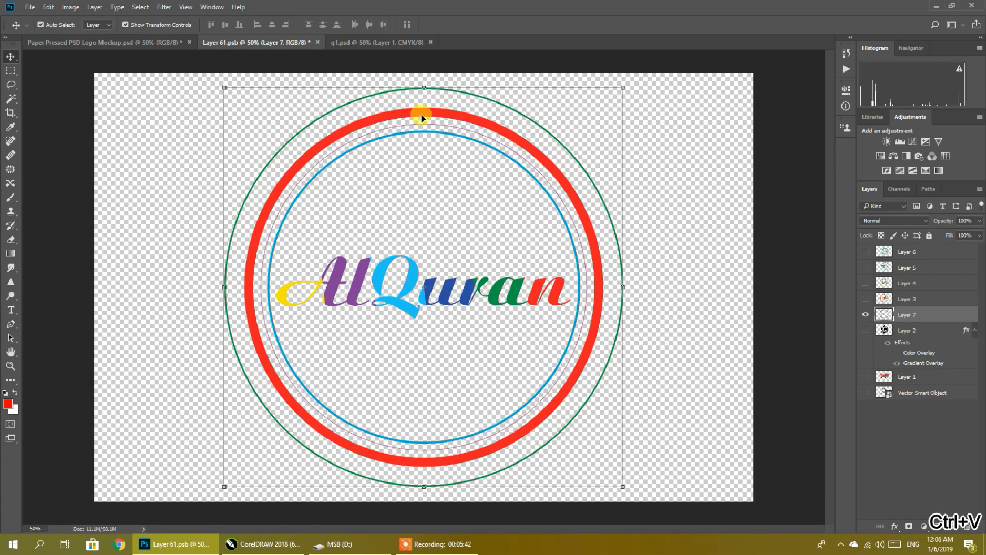
drag(623, 87, 559, 171)
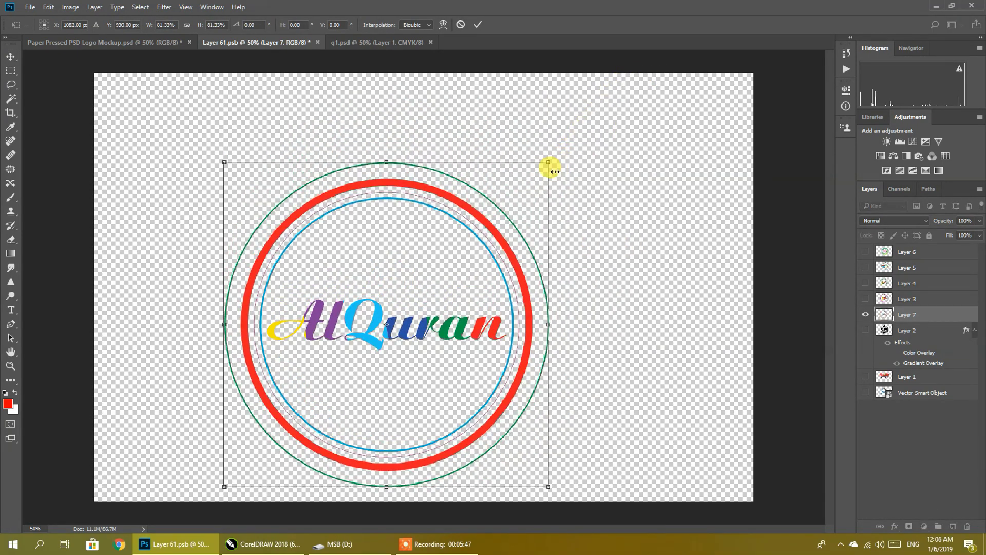
key(Return)
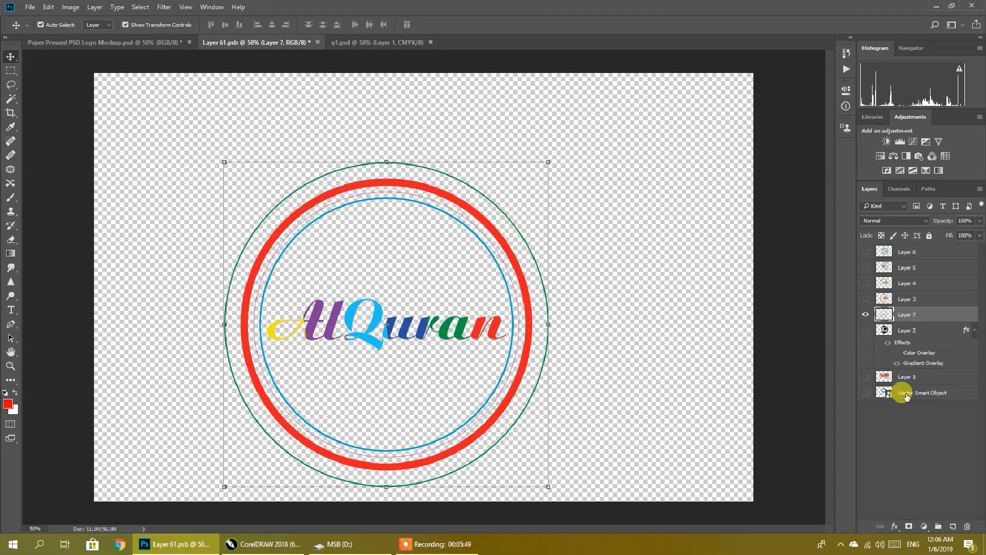
Centre the emblem horizontally and vertically on the canvas using the align buttons.
shift+click(929, 393)
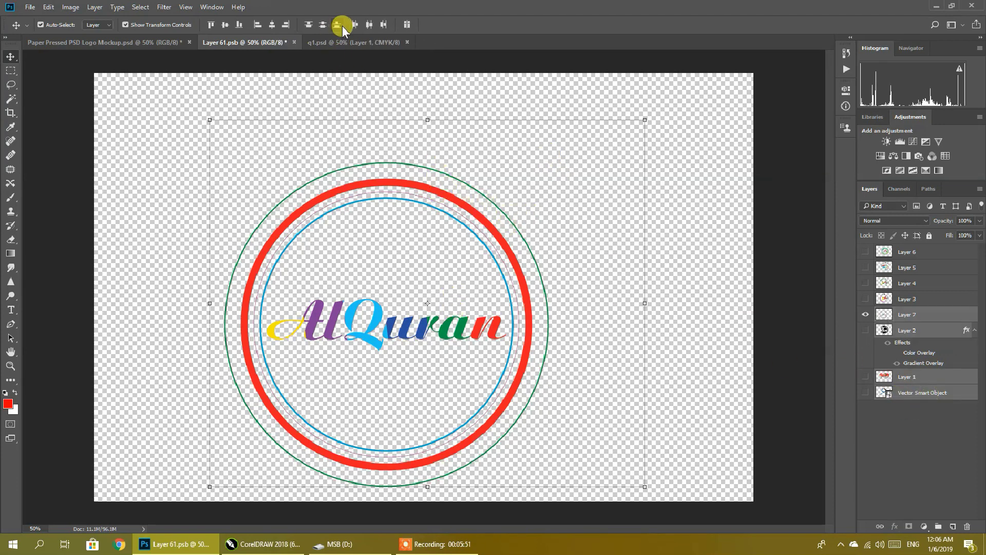
click(369, 24)
click(323, 25)
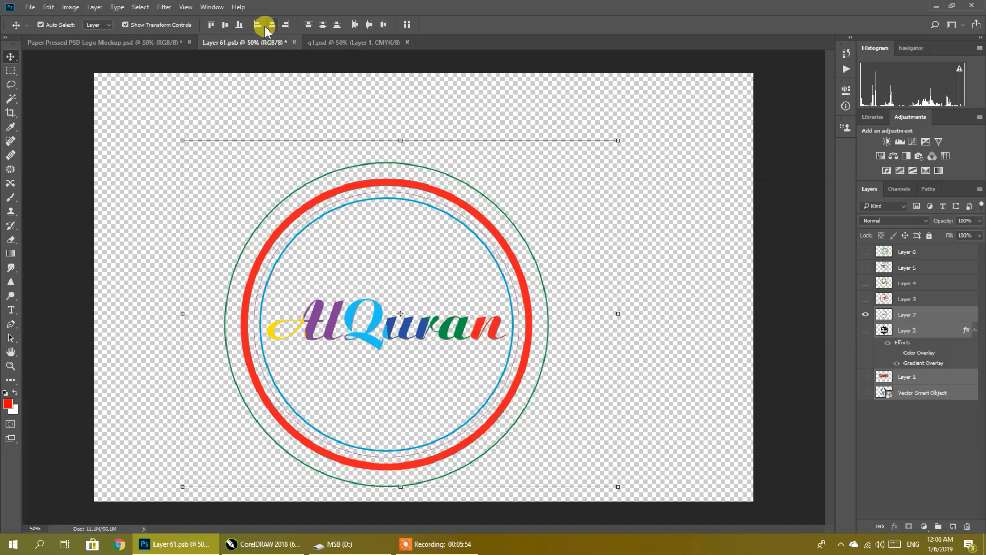
click(287, 25)
click(228, 25)
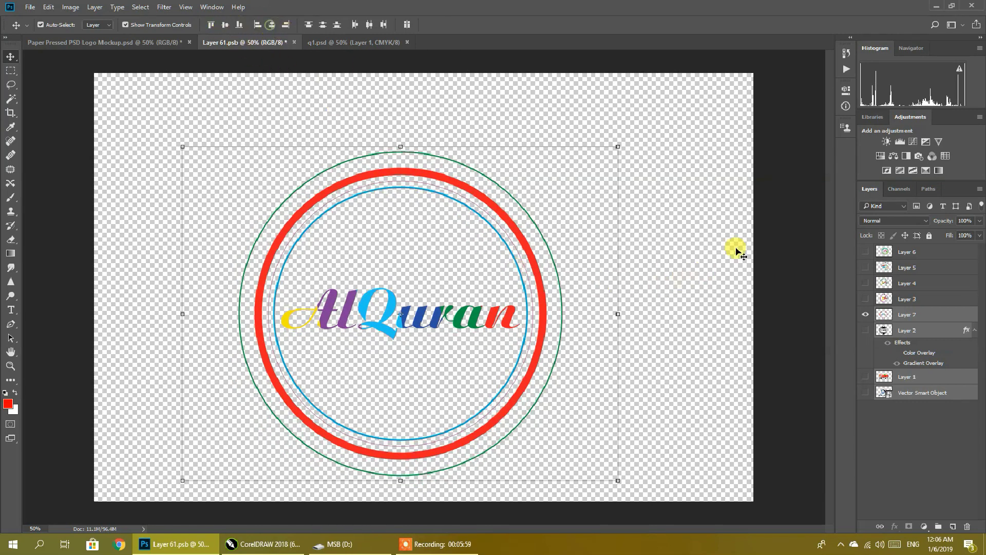
Nudge the emblem near the canvas centre and save the smart object contents.
click(800, 351)
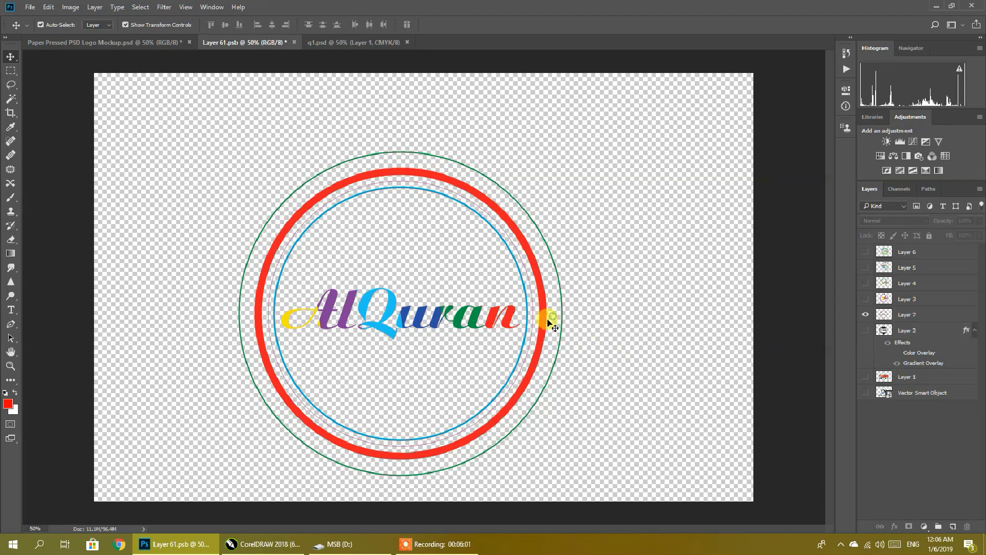
mouse_move(548, 322)
mouse_down()
mouse_move(570, 304)
mouse_move(565, 288)
mouse_up()
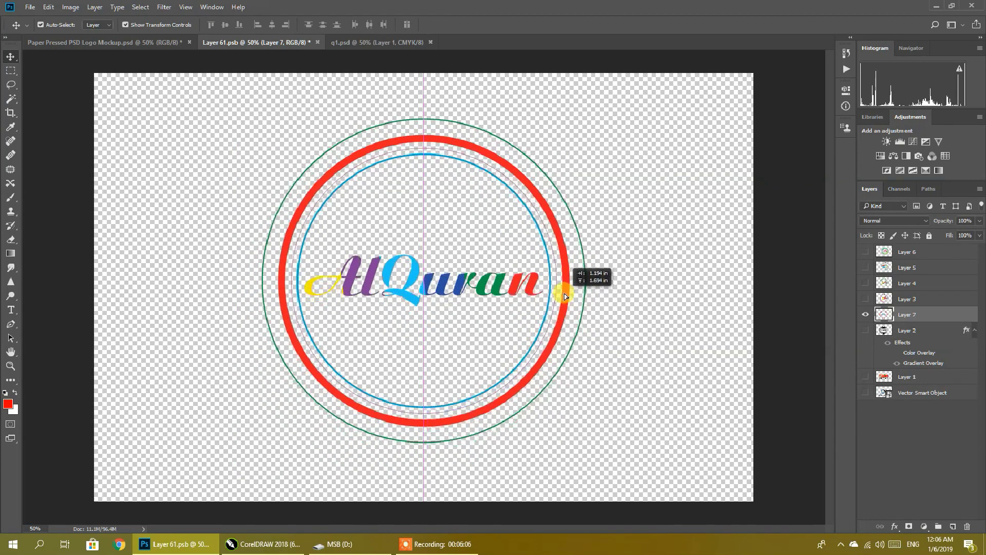
drag(565, 288, 566, 302)
click(745, 266)
key(ctrl+s)
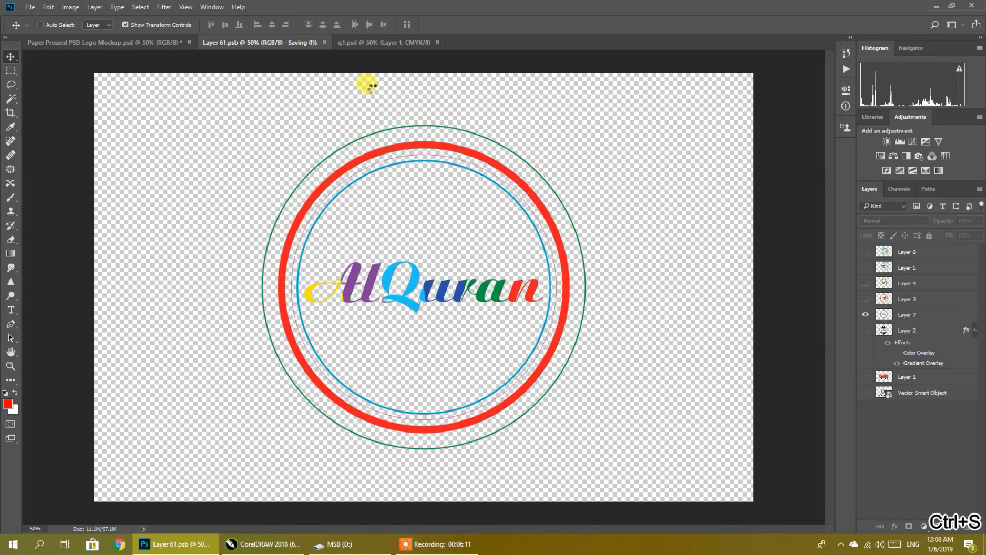
click(158, 47)
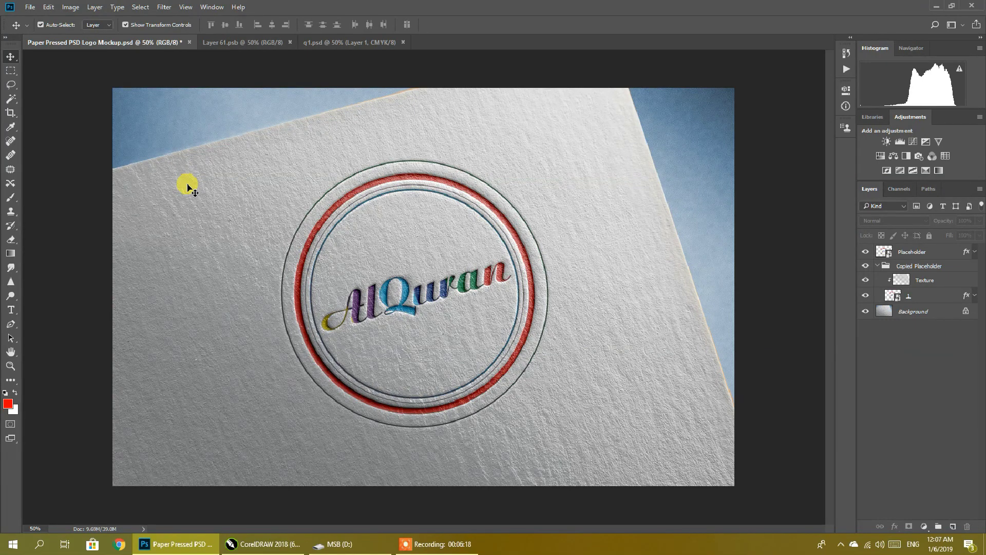
Move the emblem layer, Layer 7, to the top of Layer 61.psb's stack.
click(314, 45)
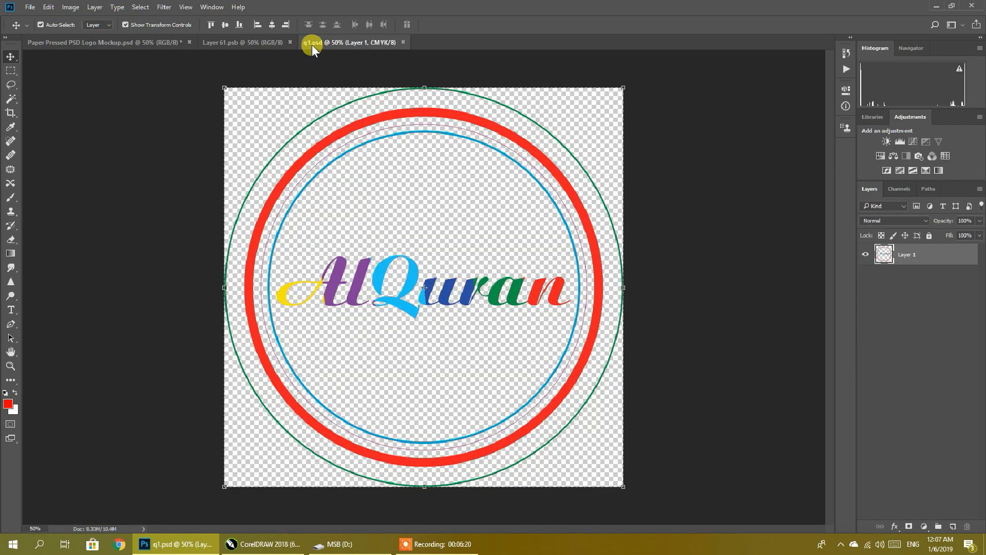
click(226, 42)
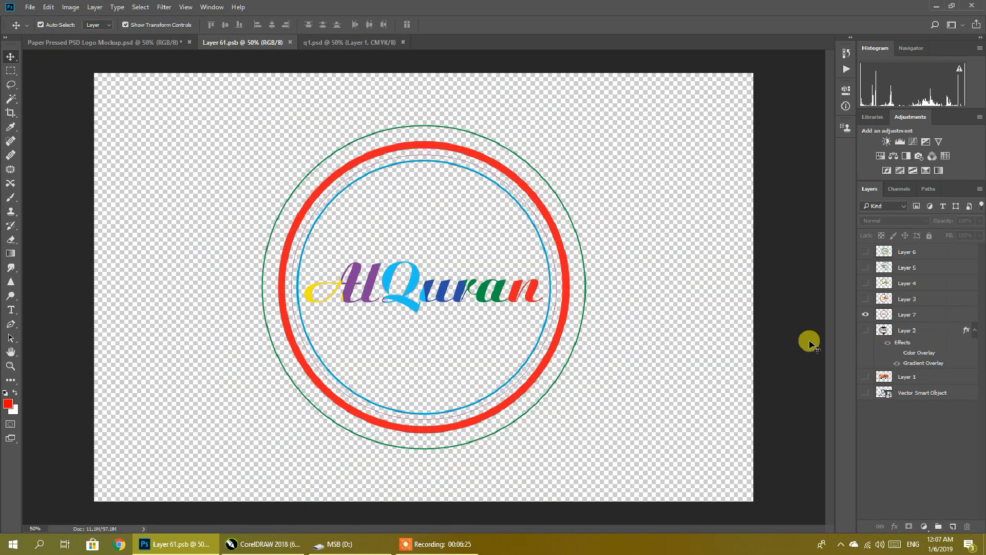
click(873, 251)
click(899, 316)
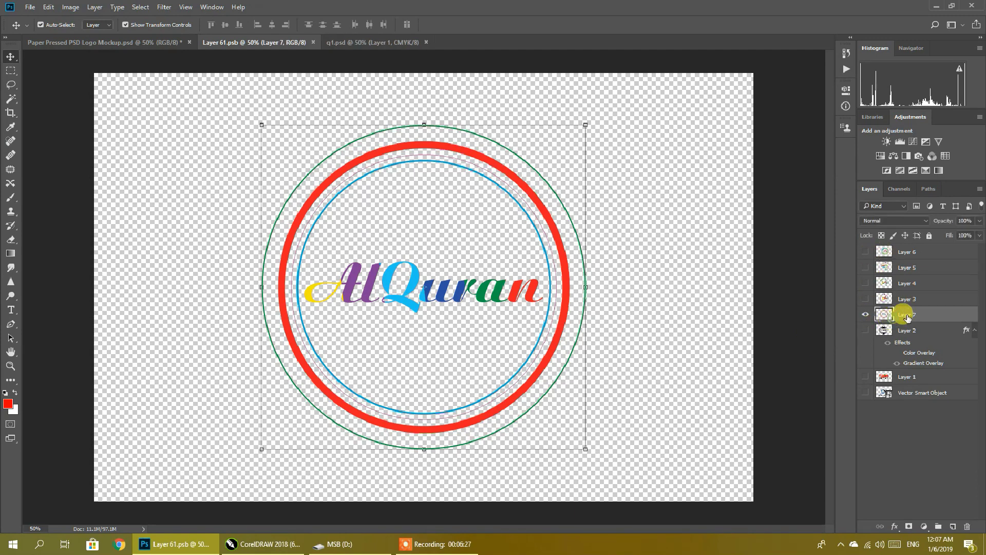
drag(917, 241, 922, 252)
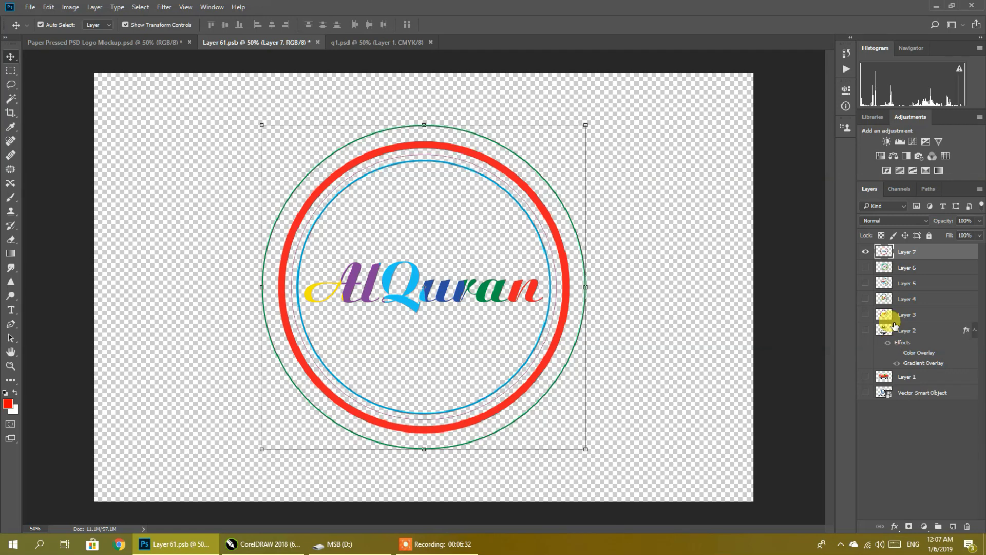
right_click(884, 252)
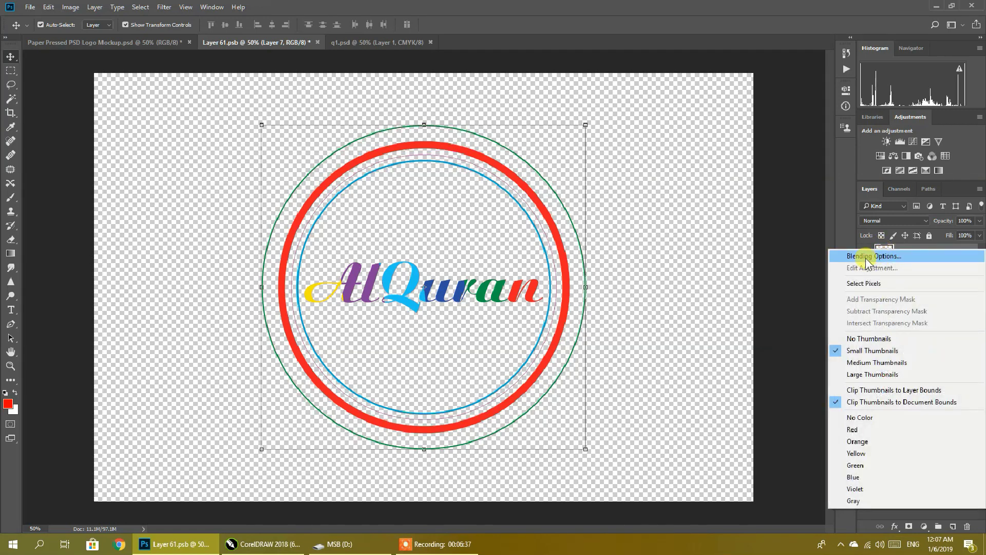
Add a Gradient Overlay style to Layer 7 using the Transparent Rainbow gradient.
click(868, 257)
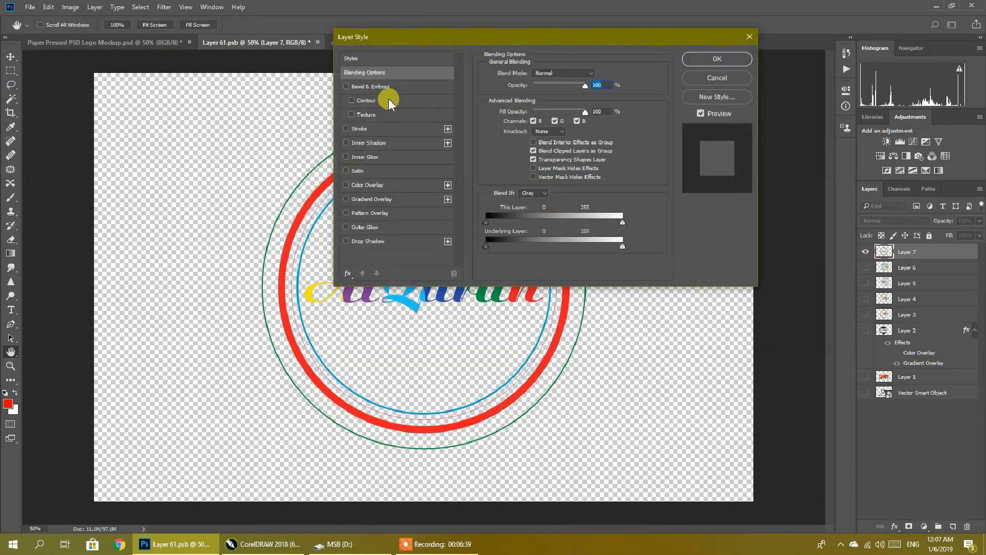
click(346, 188)
click(347, 187)
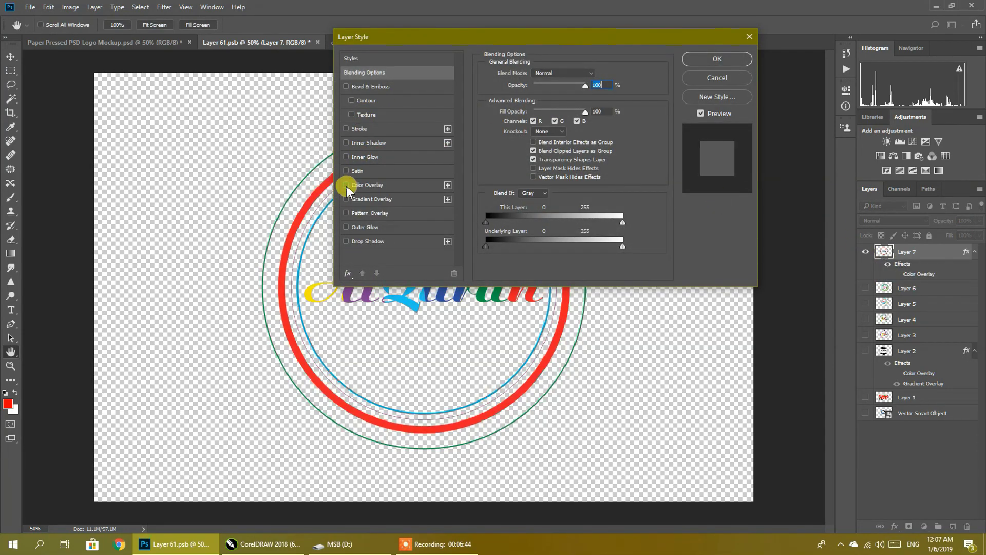
click(347, 200)
click(368, 204)
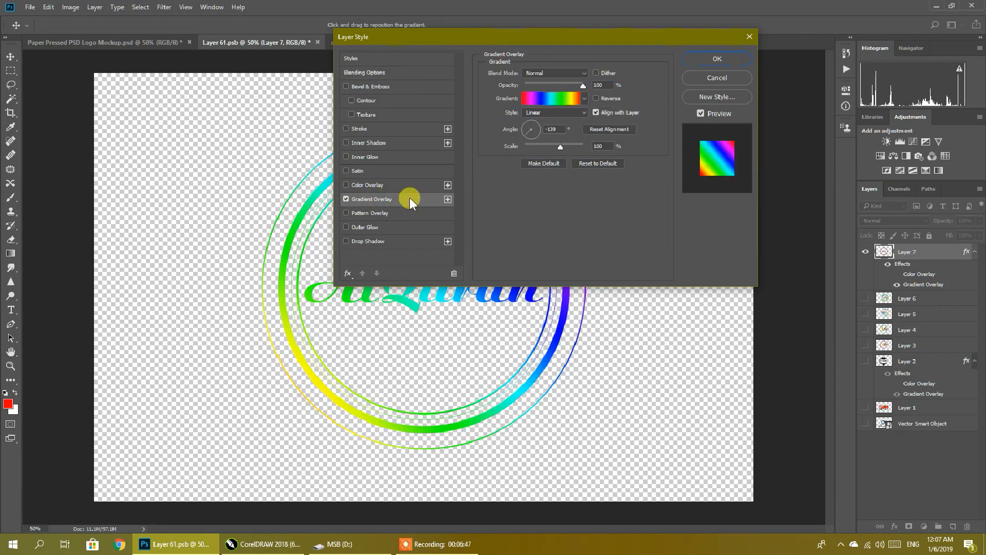
click(561, 98)
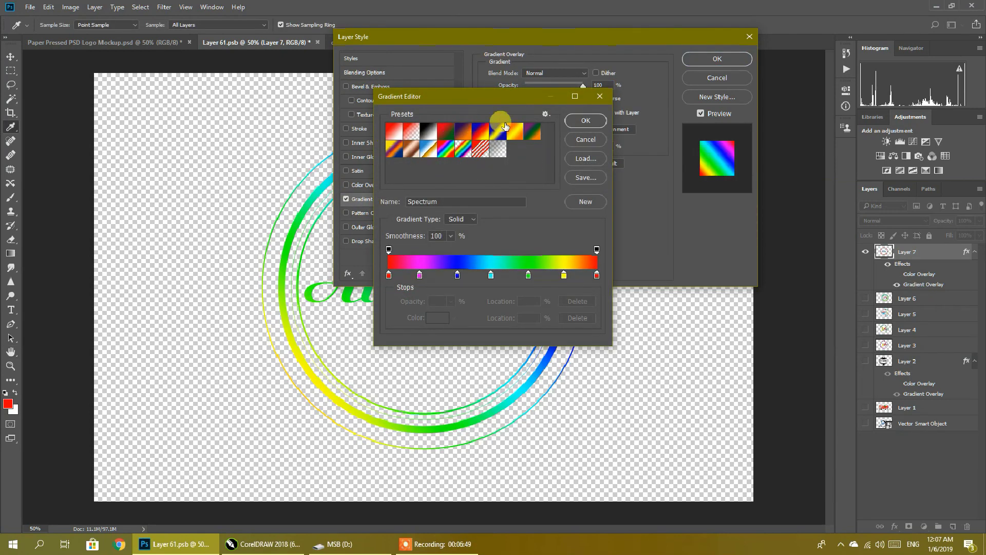
drag(426, 163, 417, 145)
click(512, 136)
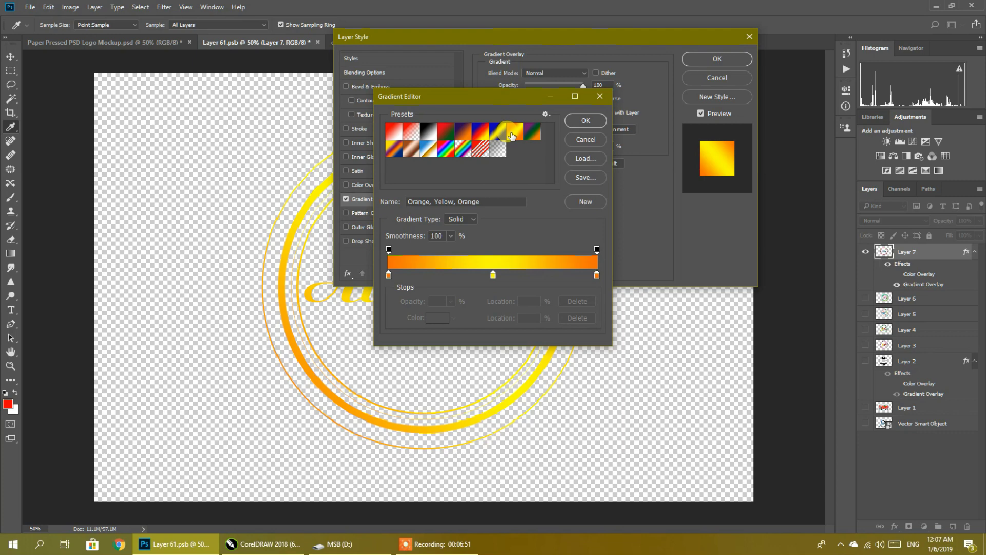
click(461, 150)
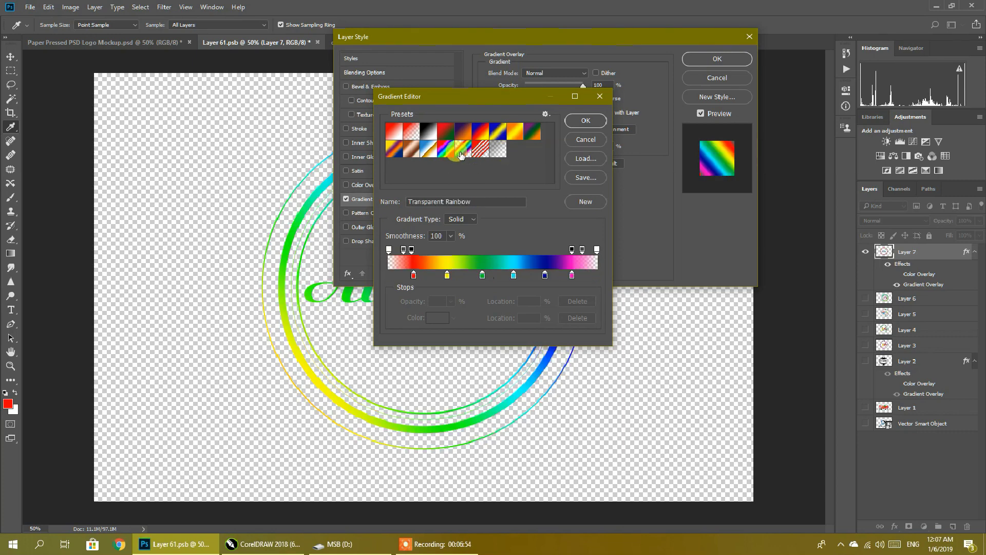
click(586, 120)
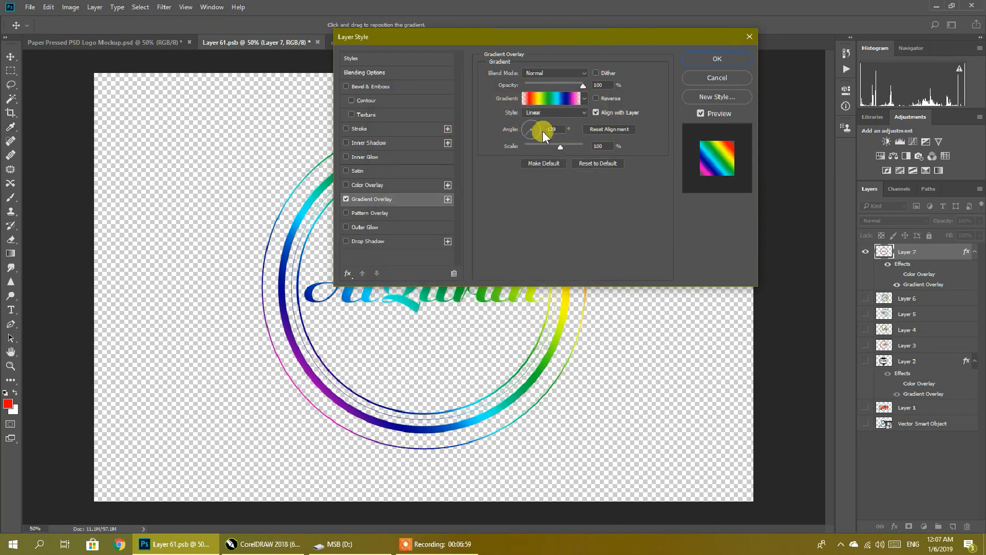
Set the gradient angle to about -132 degrees and apply the style.
drag(560, 129, 524, 123)
drag(504, 36, 737, 76)
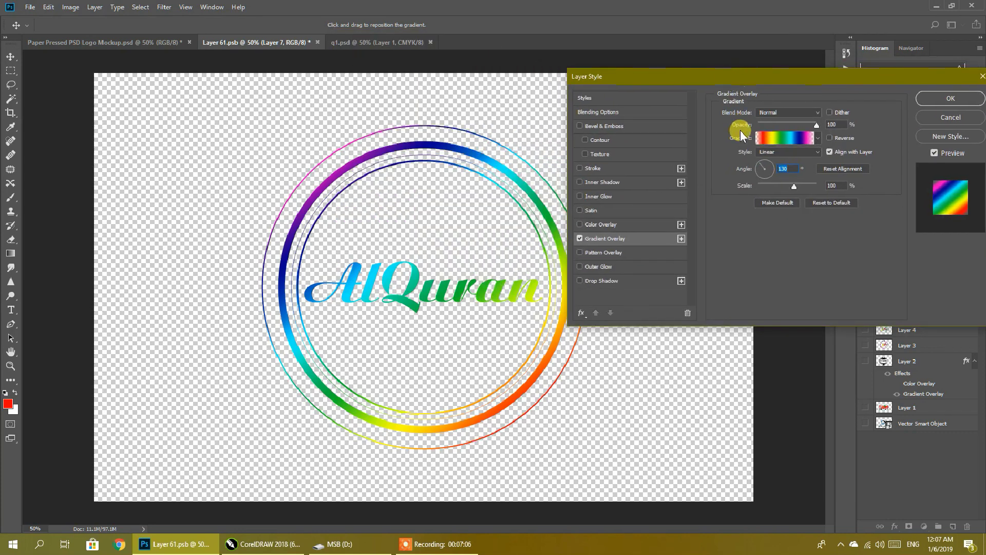
drag(756, 169, 757, 174)
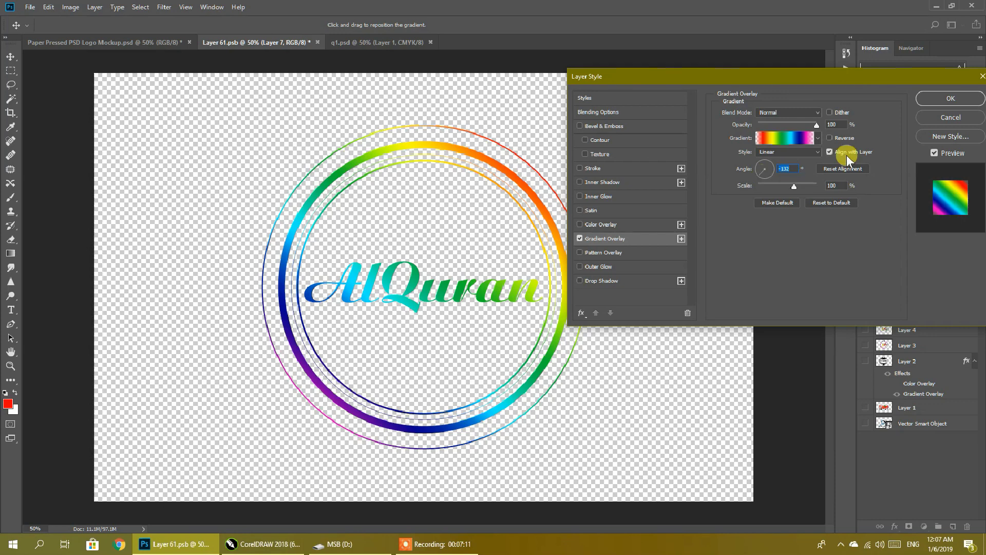
click(951, 98)
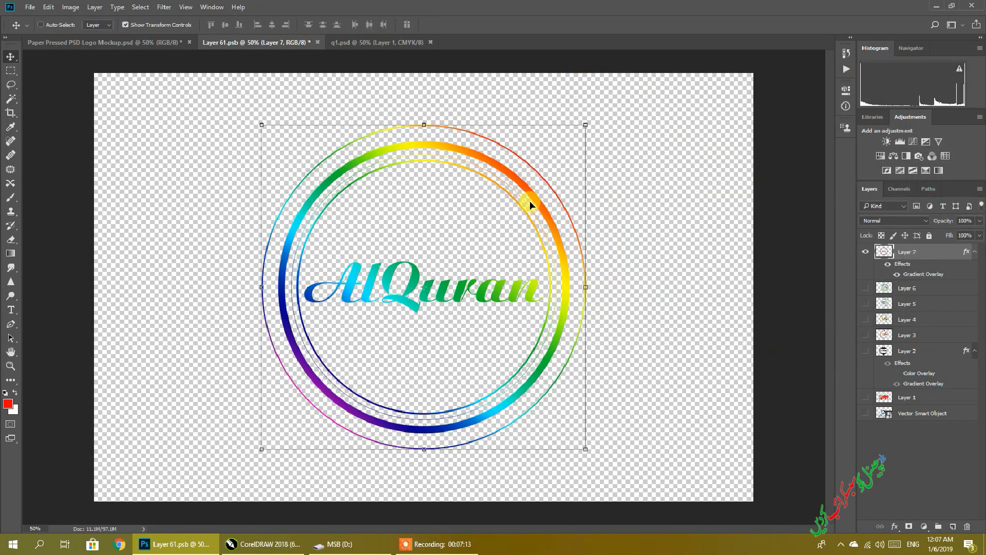
Save the smart object and view the paper mockup showing the embossed rainbow emblem.
key(ctrl+s)
click(114, 40)
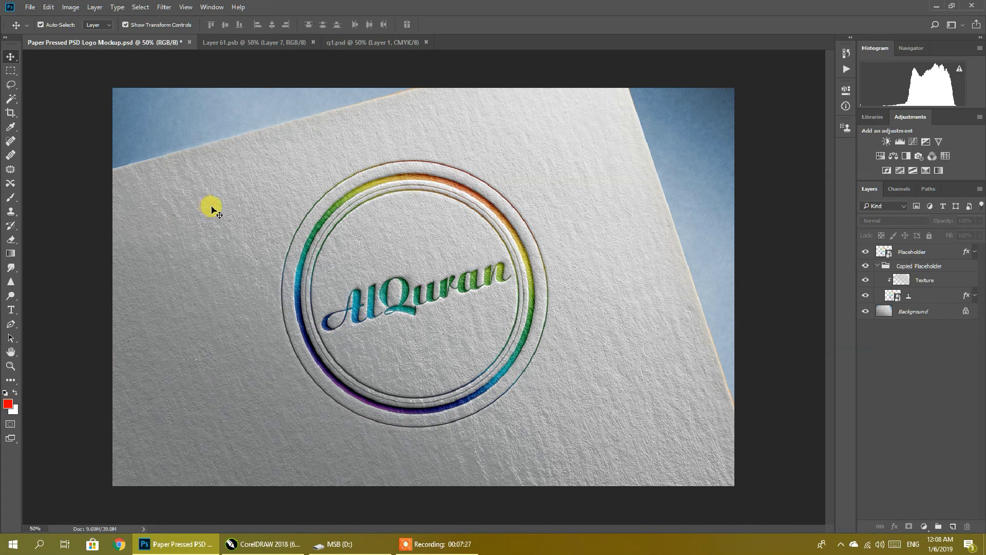
click(269, 549)
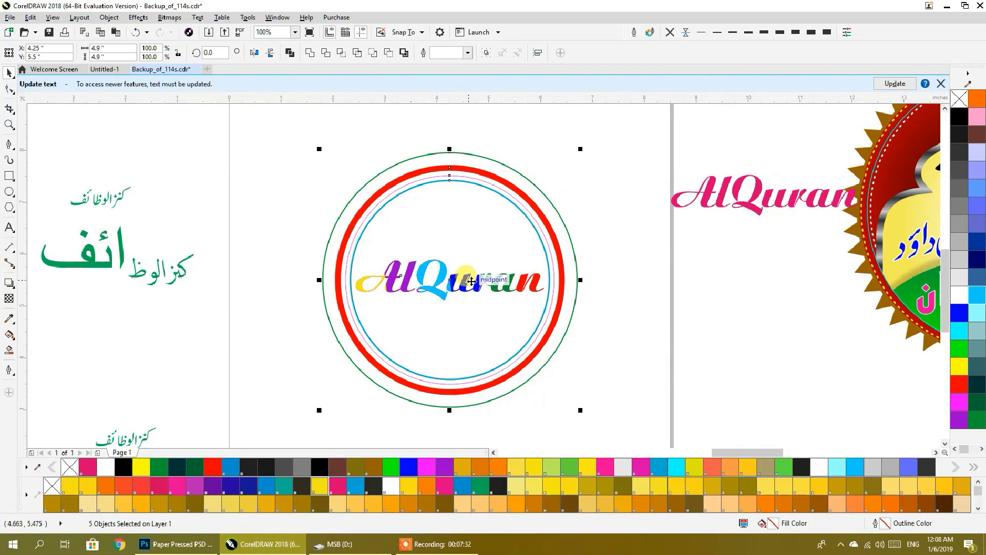
Pan the drawing to bring the KAN-ZUL-WAZAIF emblems into view.
scroll(471, 281, down, 2)
drag(719, 247, 454, 329)
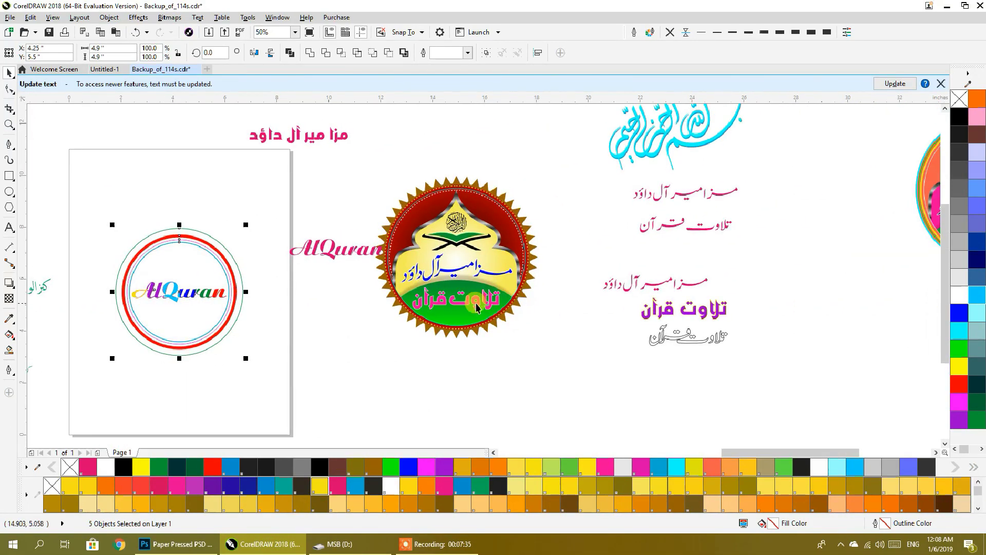
drag(530, 257, 158, 314)
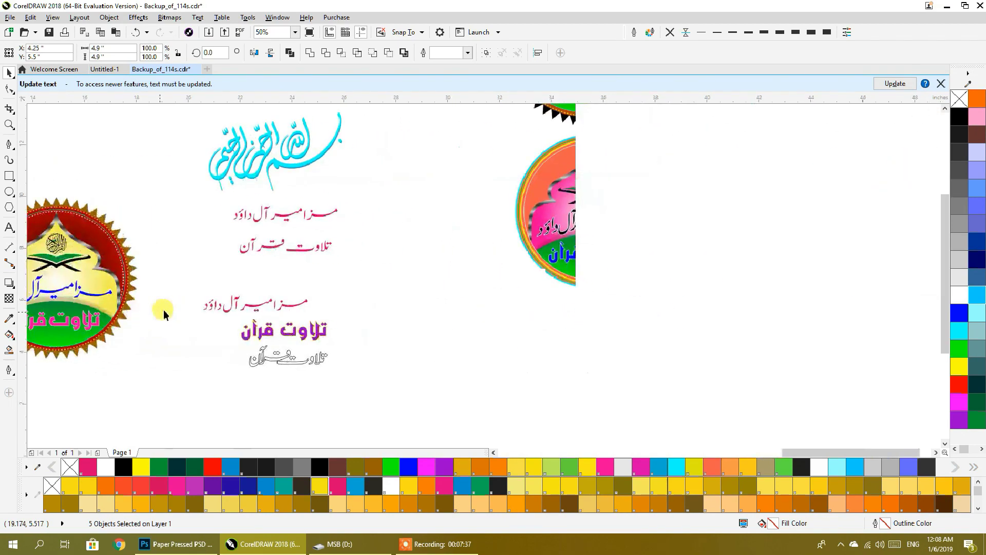
drag(499, 340, 400, 429)
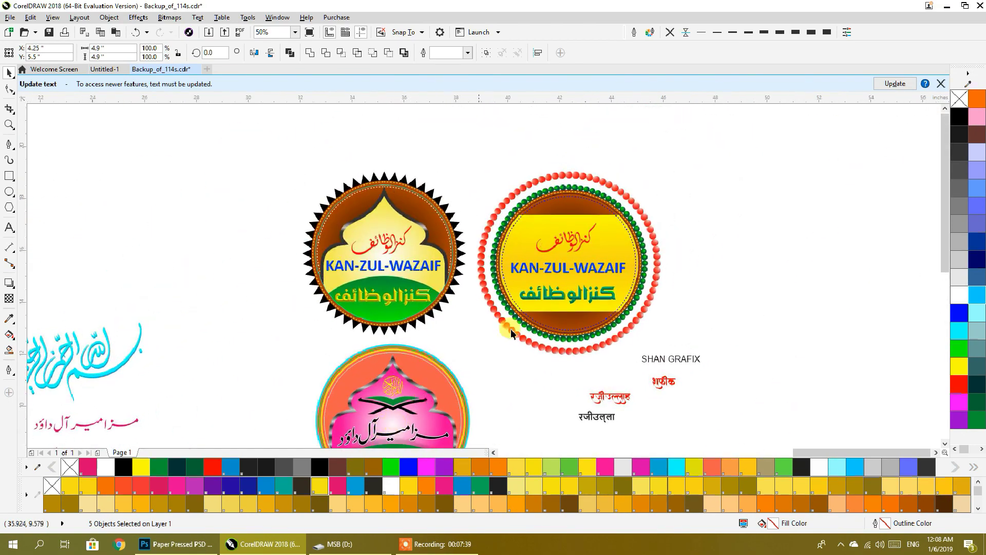
drag(466, 361, 467, 360)
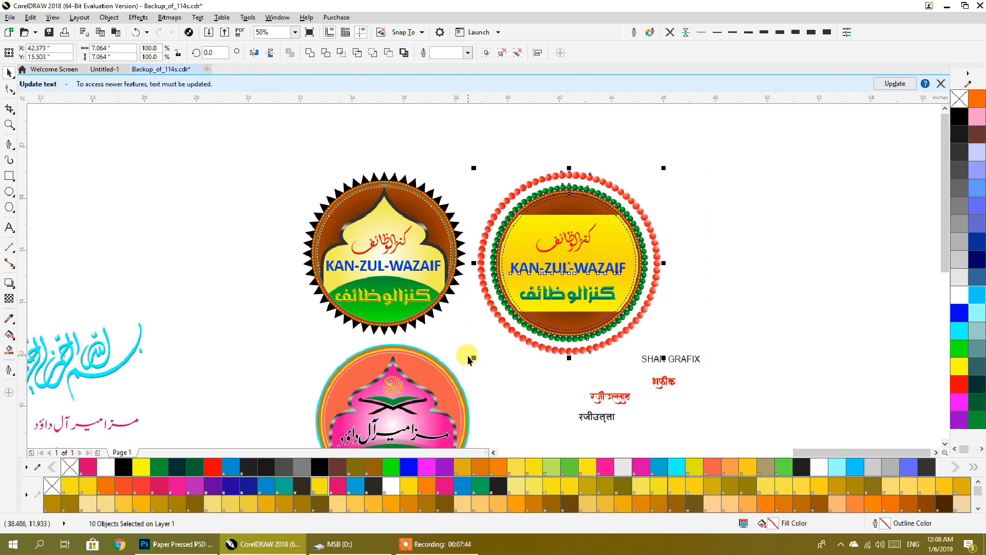
Export the selected emblem as PSD file 144s at 300 dpi, transparent background.
drag(584, 303, 478, 318)
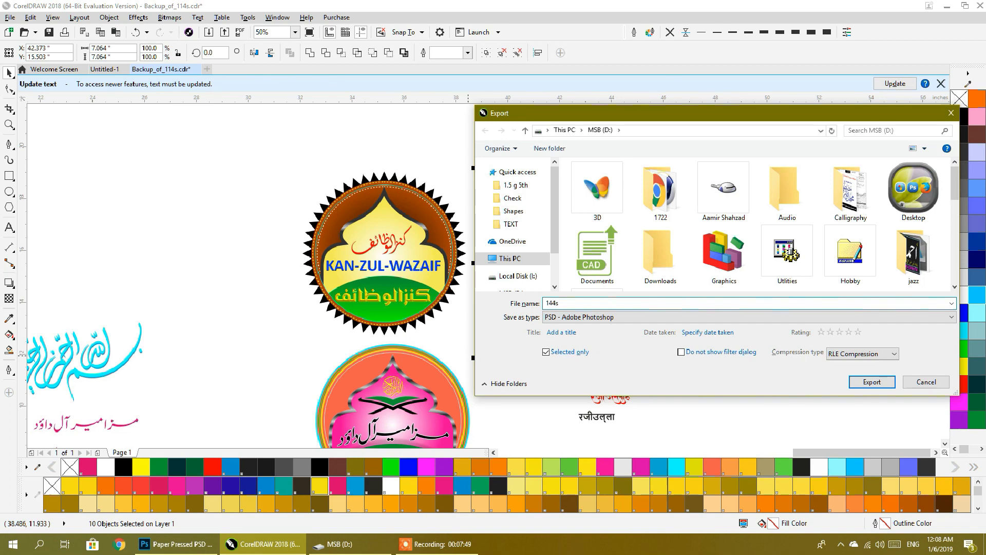
click(844, 382)
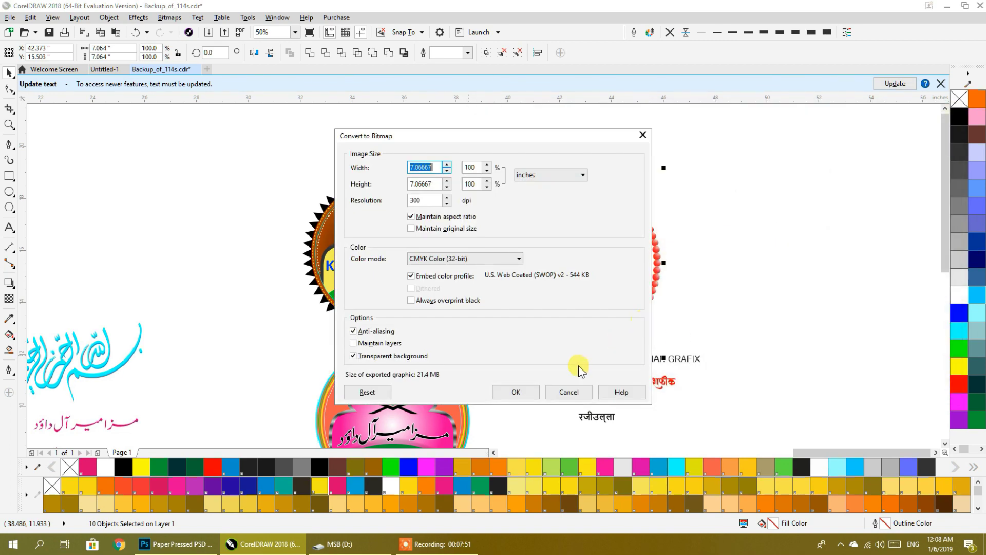
click(524, 388)
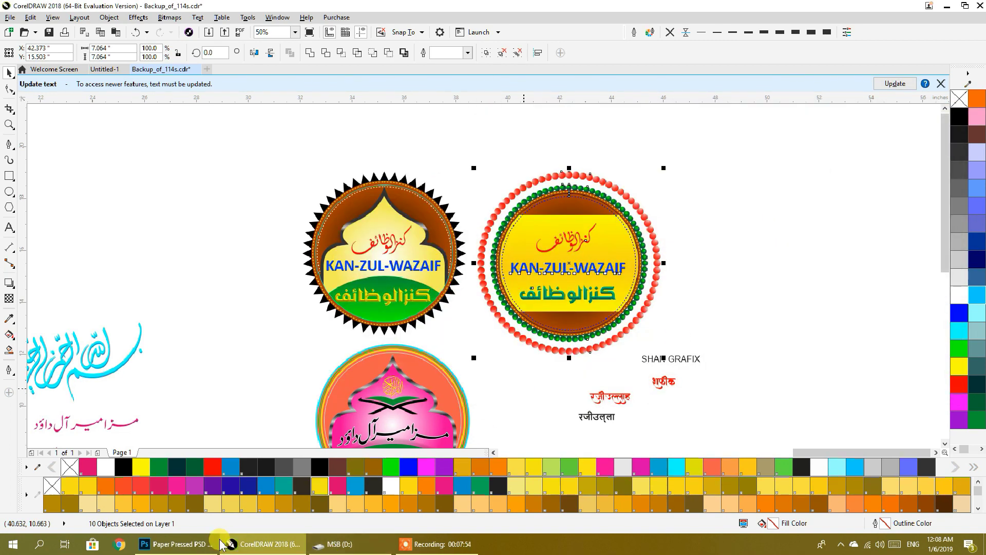
click(177, 544)
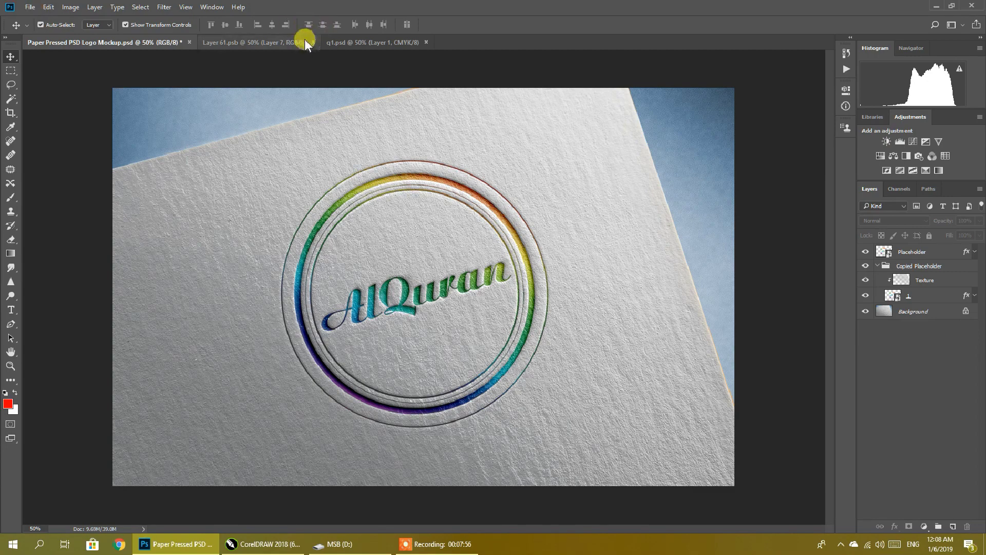
Close q1.psd, open 144s.psd and copy the whole KAN-ZUL-WAZAIF emblem.
click(426, 42)
click(28, 7)
click(41, 30)
drag(484, 82, 492, 216)
click(380, 197)
click(401, 259)
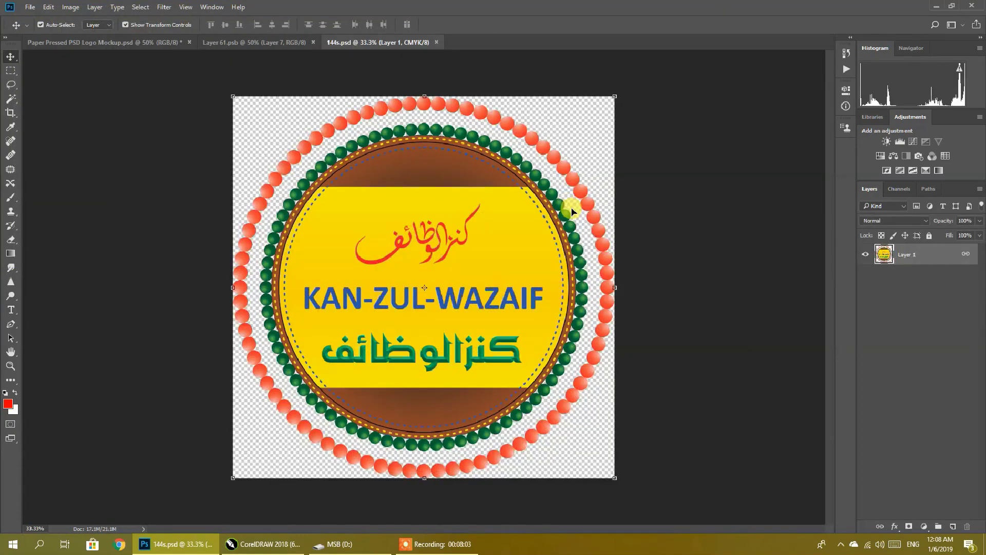
key(ctrl+a)
key(ctrl+c)
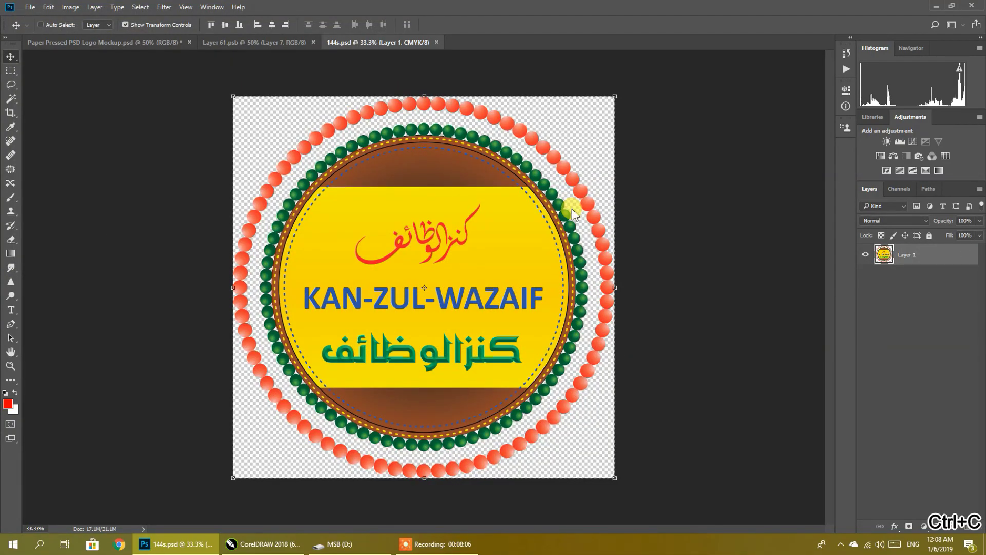
Paste the emblem into Layer 61.psb, hiding AlQuran, shrunk to two-thirds and centred.
click(241, 42)
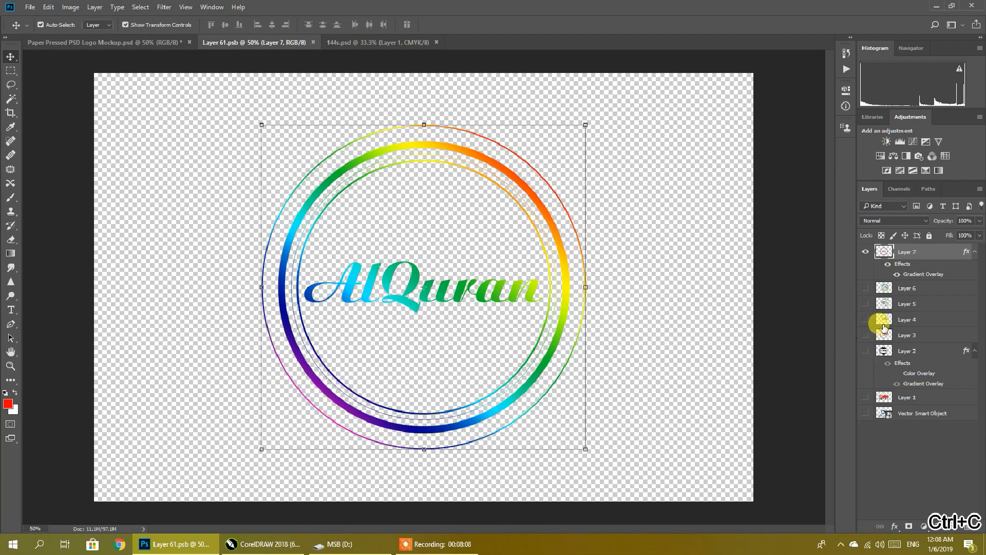
click(866, 251)
key(ctrl+v)
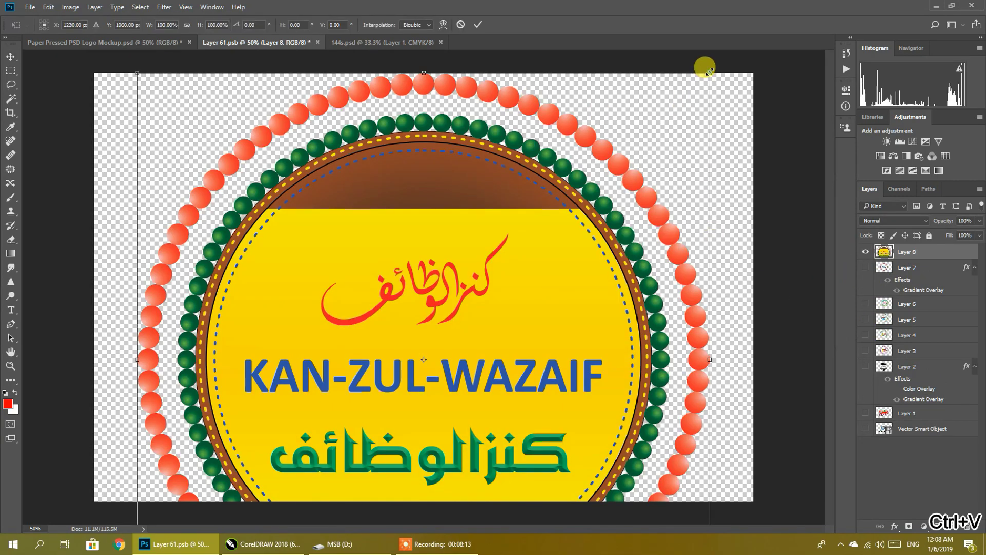
drag(709, 72, 523, 260)
mouse_move(409, 324)
mouse_down()
mouse_move(465, 211)
mouse_move(457, 212)
mouse_up()
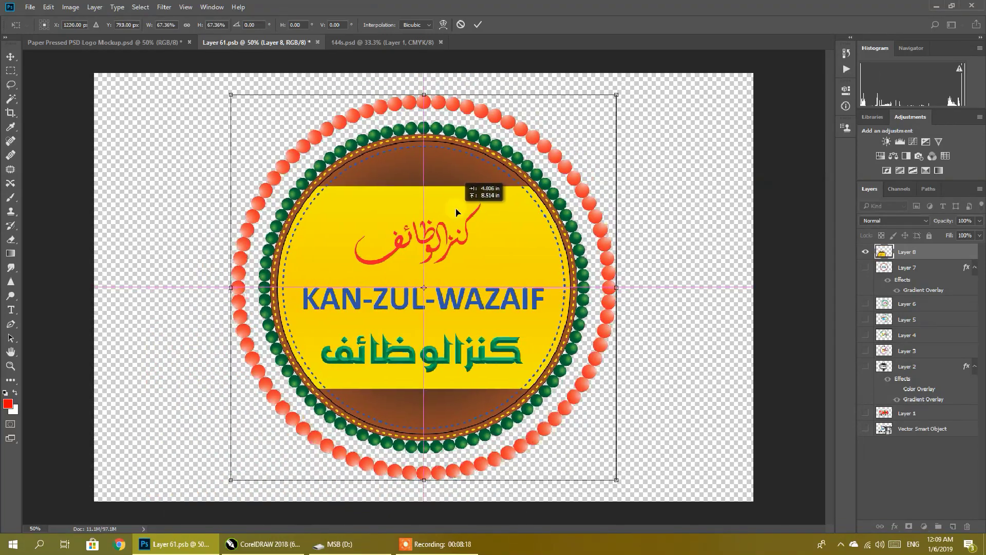
Save the logo document and view the paper mockup with the new emblem.
key(ctrl+s)
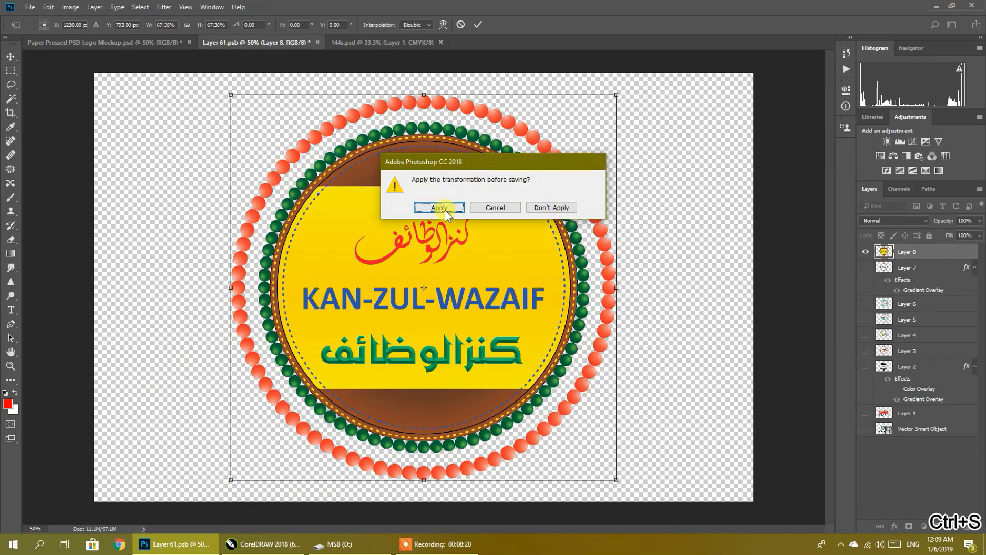
click(444, 209)
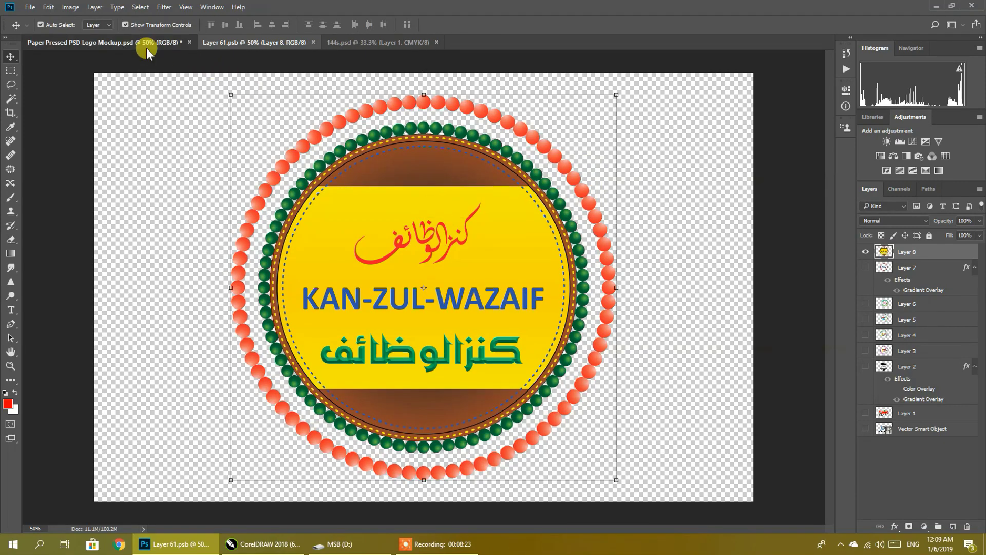
click(145, 43)
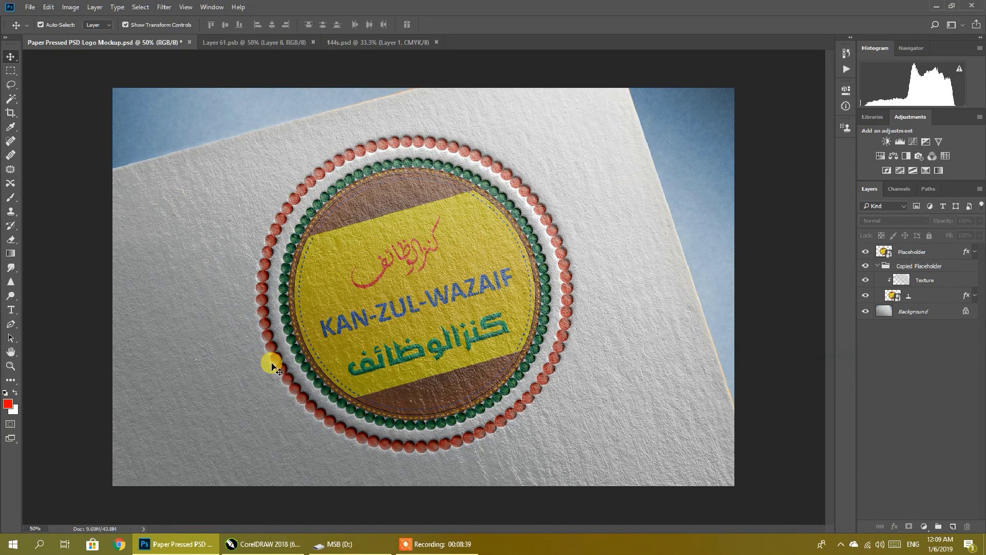
click(262, 544)
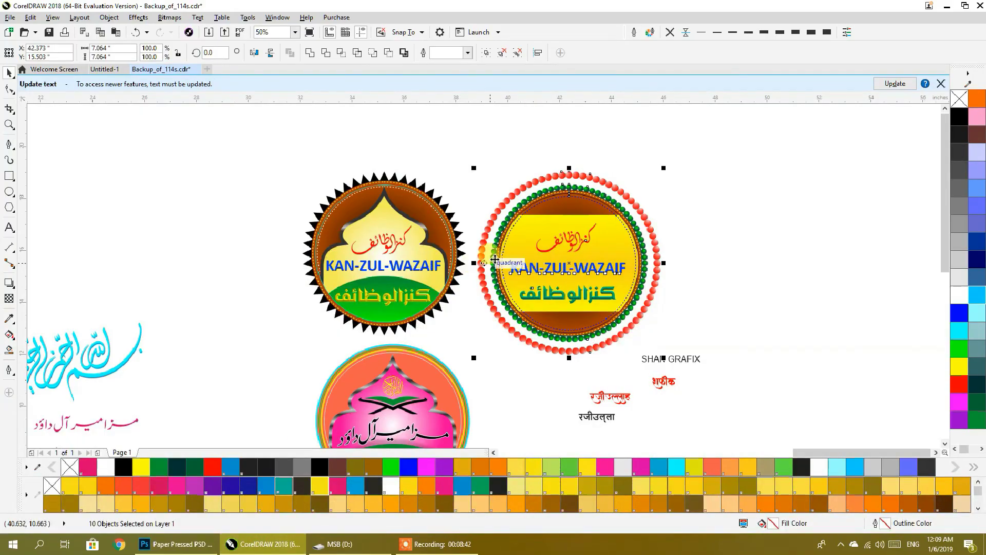
Move the red Hindi text beside the circle and the AlQuran text below it.
scroll(591, 231, down, 1)
scroll(513, 267, down, 1)
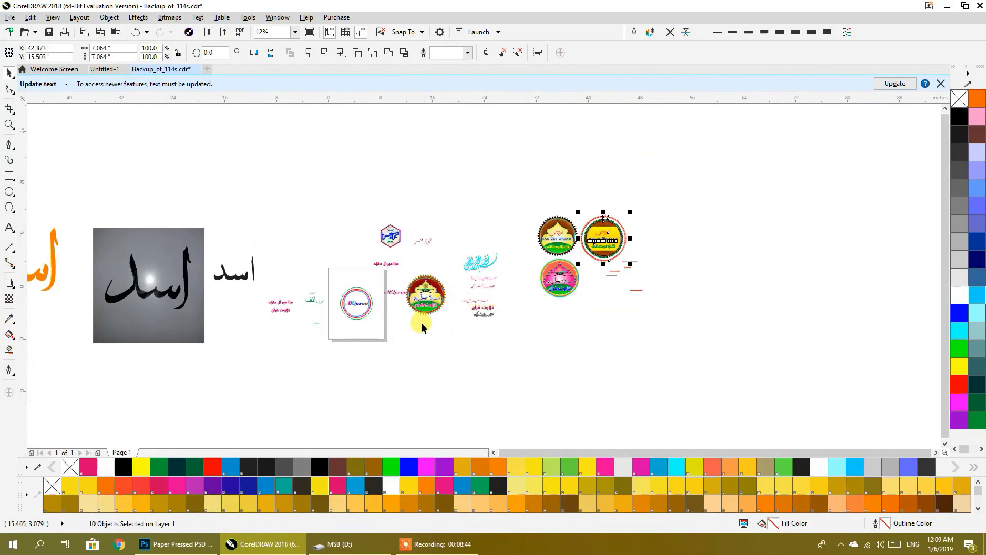
scroll(549, 287, up, 1)
scroll(498, 253, up, 1)
scroll(498, 253, down, 1)
drag(498, 253, 409, 287)
scroll(394, 294, up, 2)
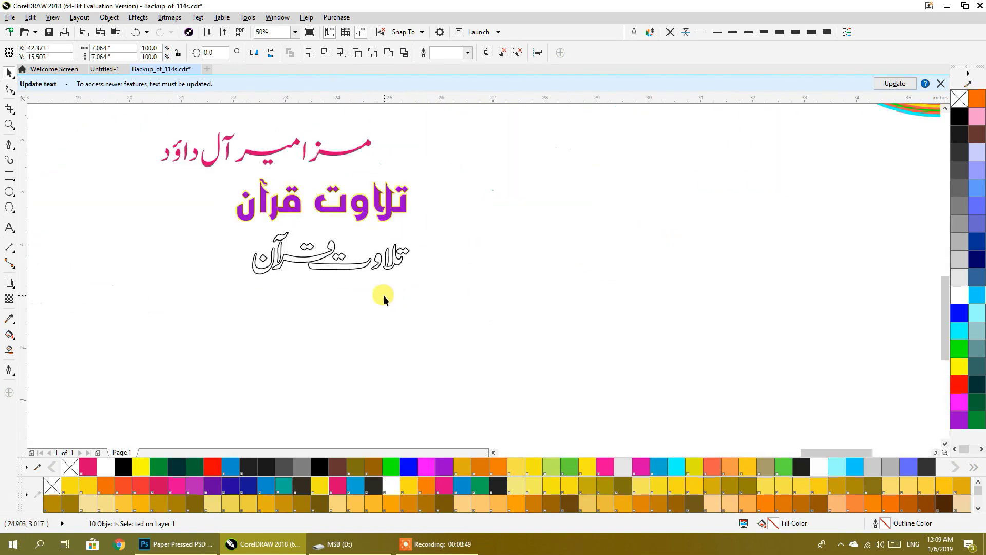
scroll(384, 299, down, 2)
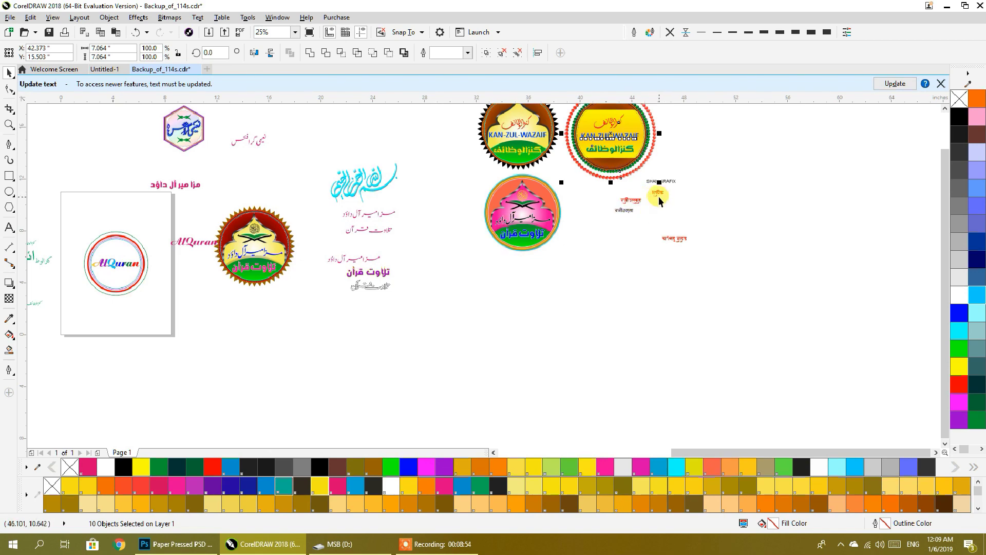
drag(636, 207, 191, 307)
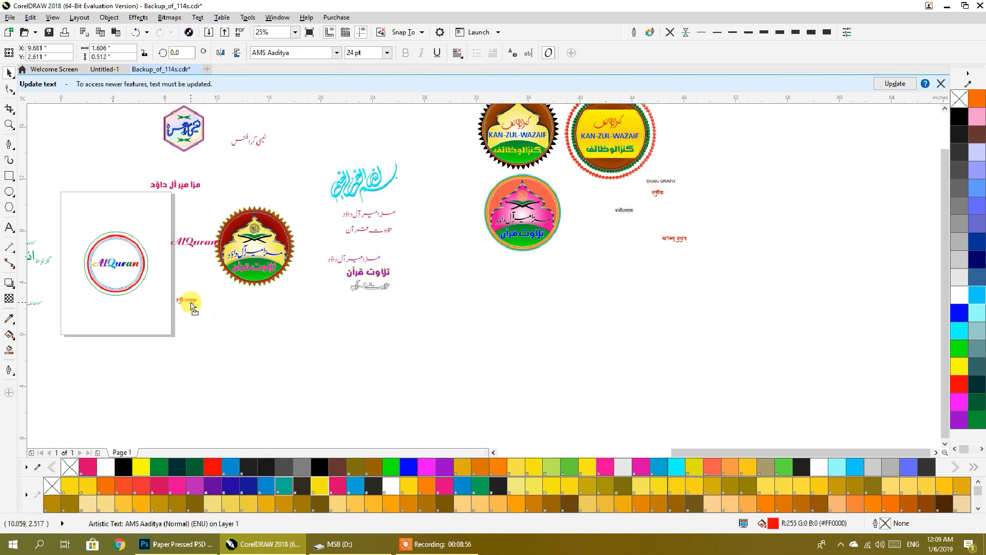
scroll(568, 293, up, 2)
scroll(571, 354, up, 1)
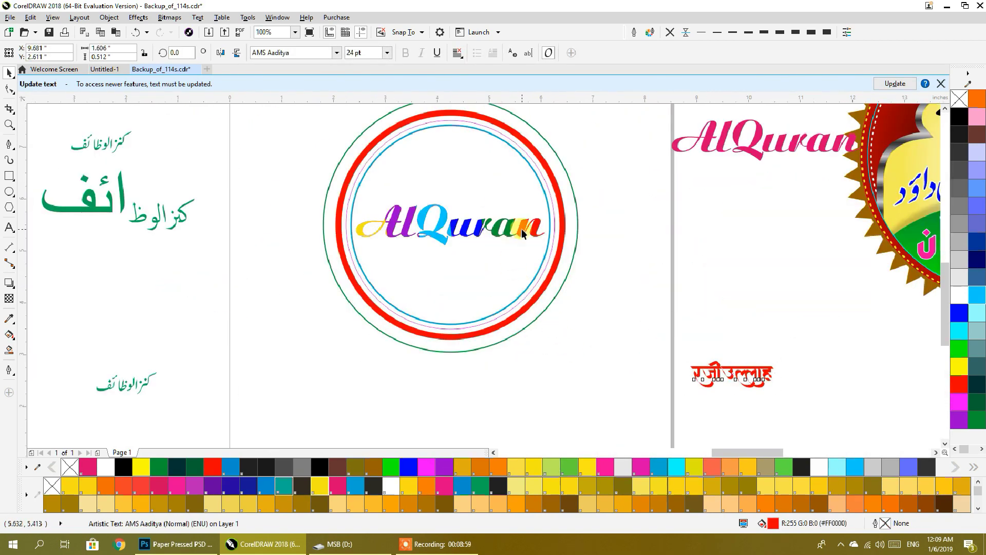
drag(522, 232, 601, 412)
Place a copy of the red Hindi text inside the circle, enlarged to 53.597 pt.
click(716, 378)
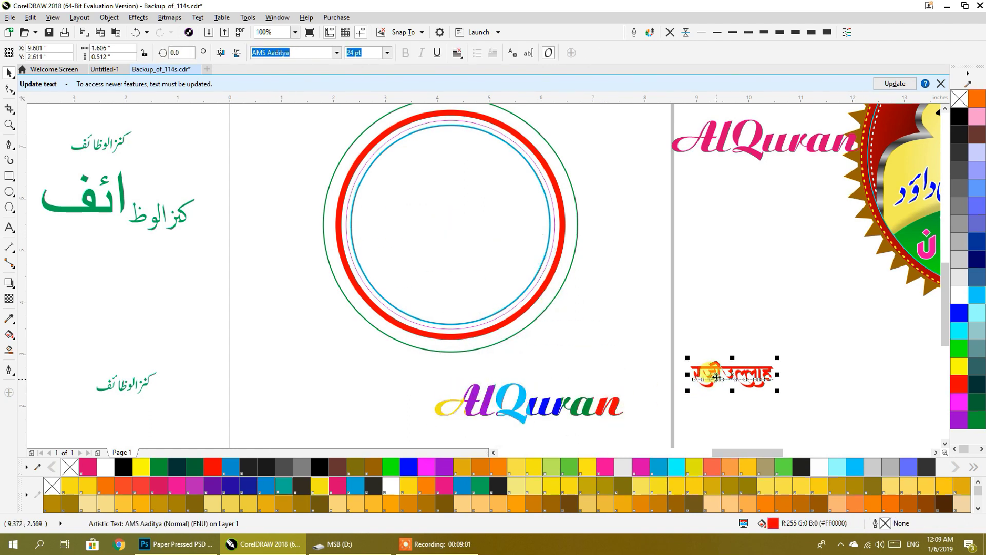
drag(716, 378, 384, 217)
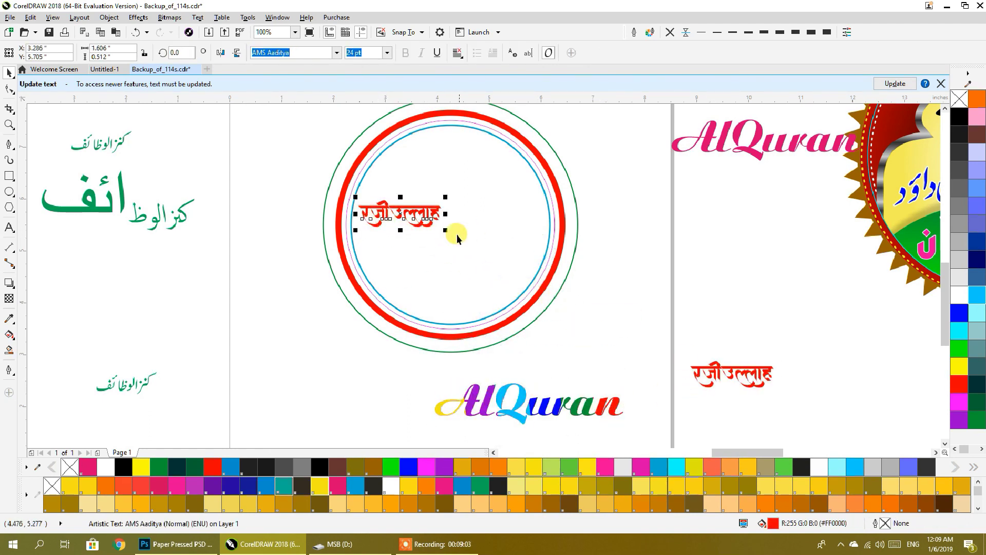
drag(449, 233, 550, 286)
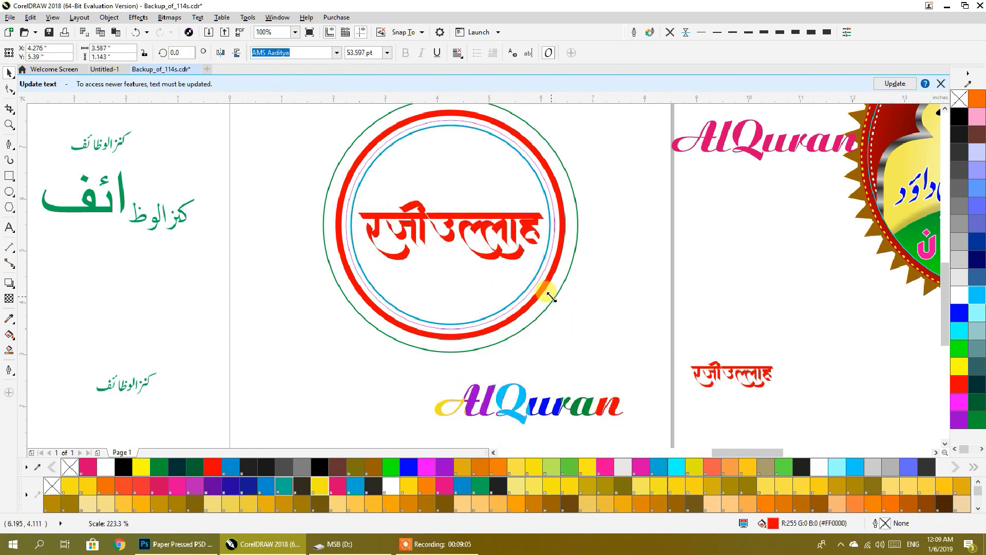
Colour the Hindi text blue, give the inner ring a blue outline, then fill the text magenta.
click(589, 308)
click(447, 240)
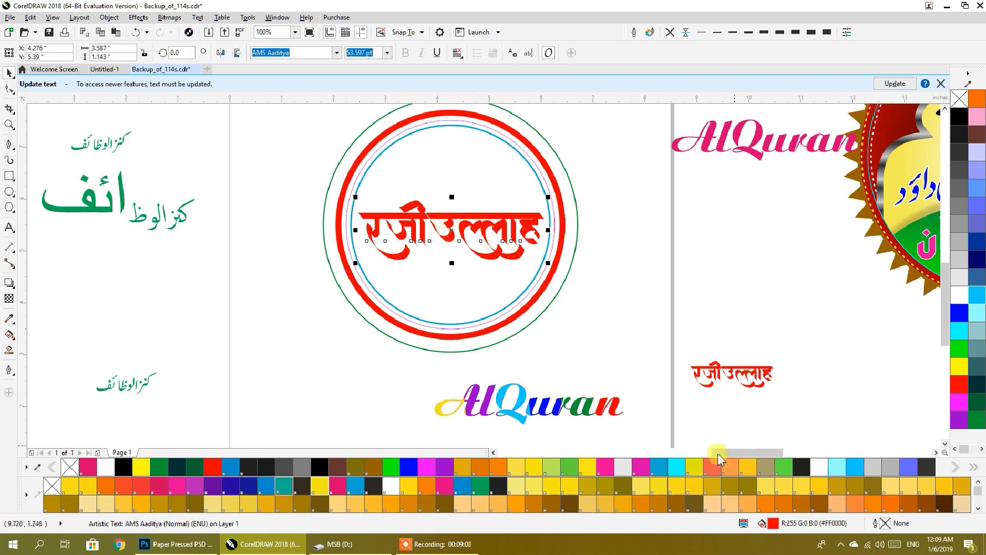
click(658, 466)
click(664, 328)
click(546, 257)
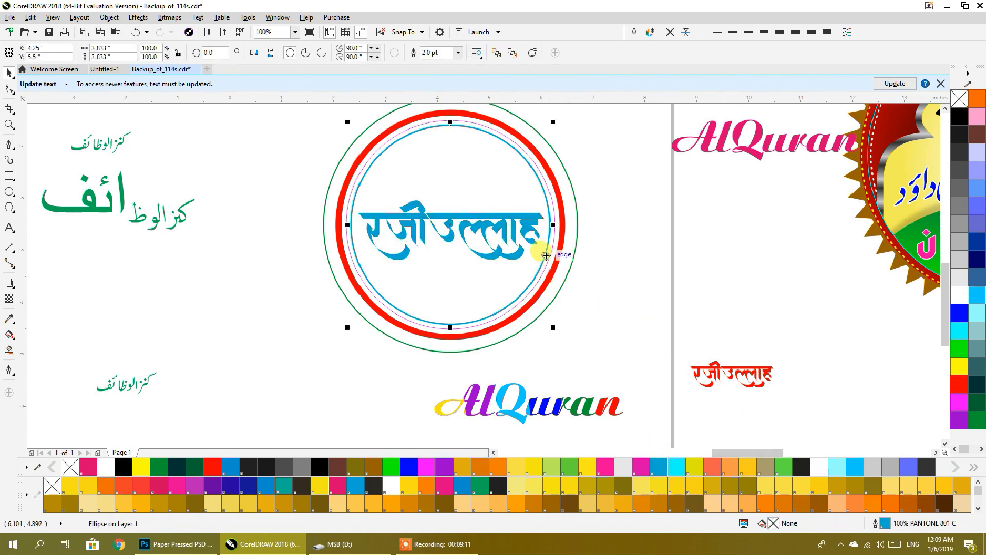
right_click(959, 312)
click(510, 258)
click(964, 408)
scroll(612, 314, up, 1)
scroll(468, 298, up, 1)
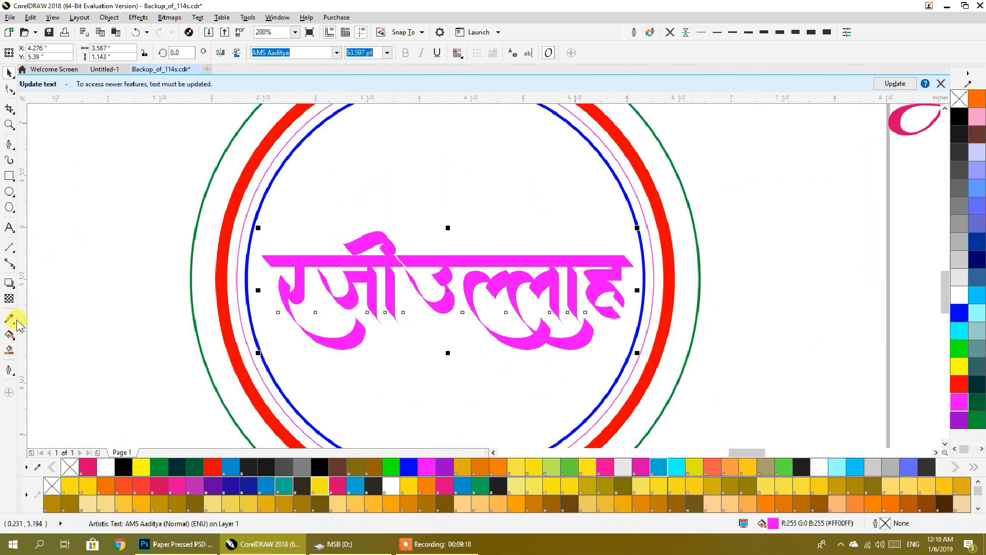
Lay a vertical fountain fill on the text with yellow and red ends and a blue middle stop.
click(9, 334)
drag(424, 374, 423, 195)
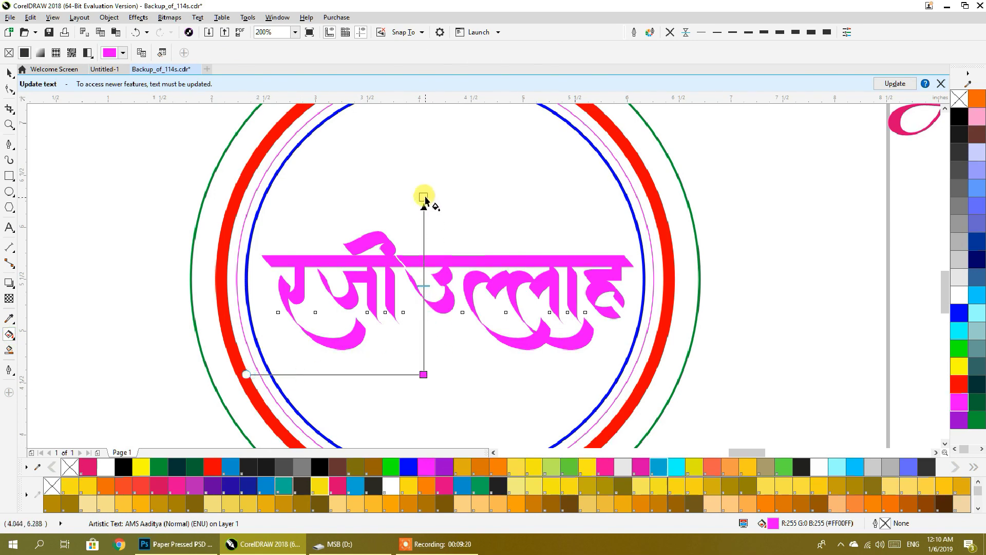
click(959, 367)
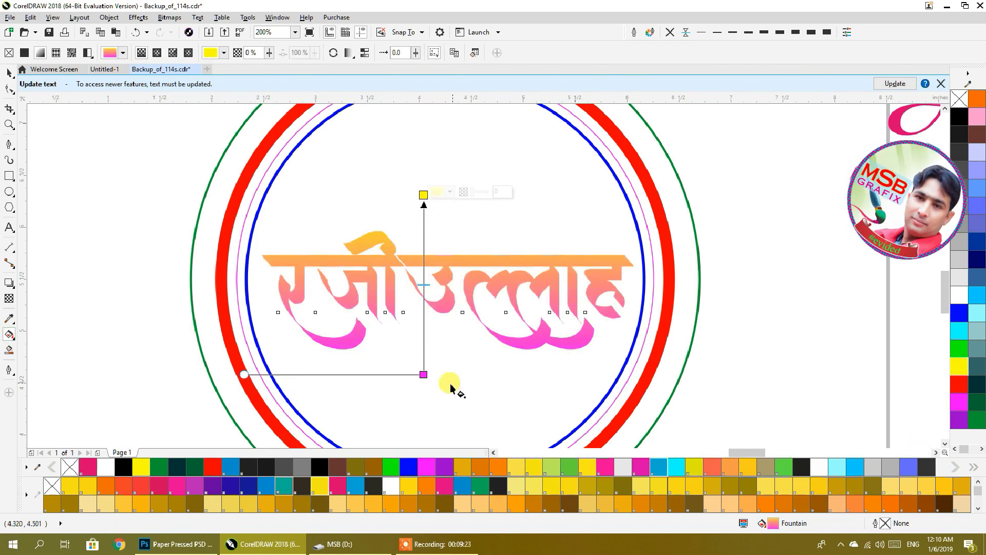
click(424, 374)
click(959, 383)
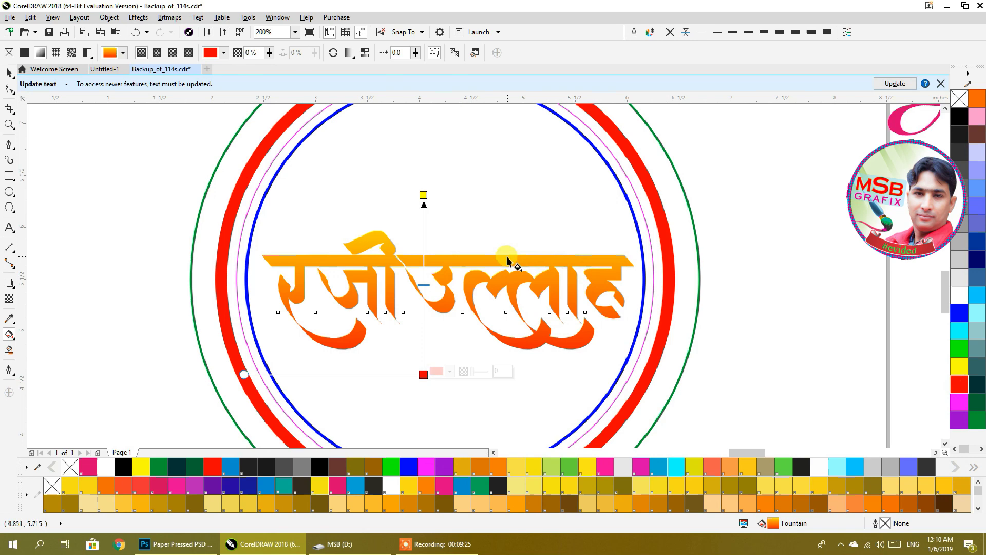
drag(424, 299, 460, 292)
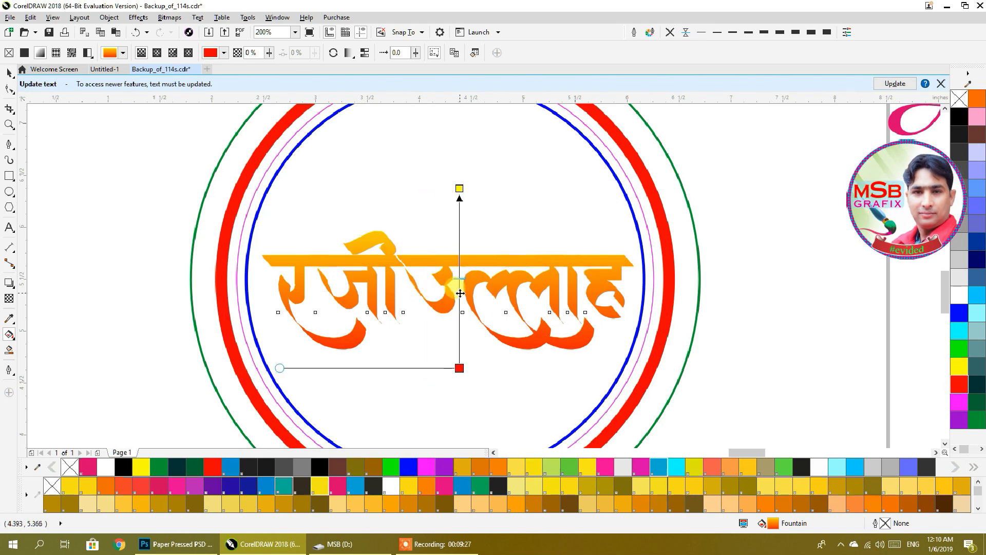
double_click(459, 226)
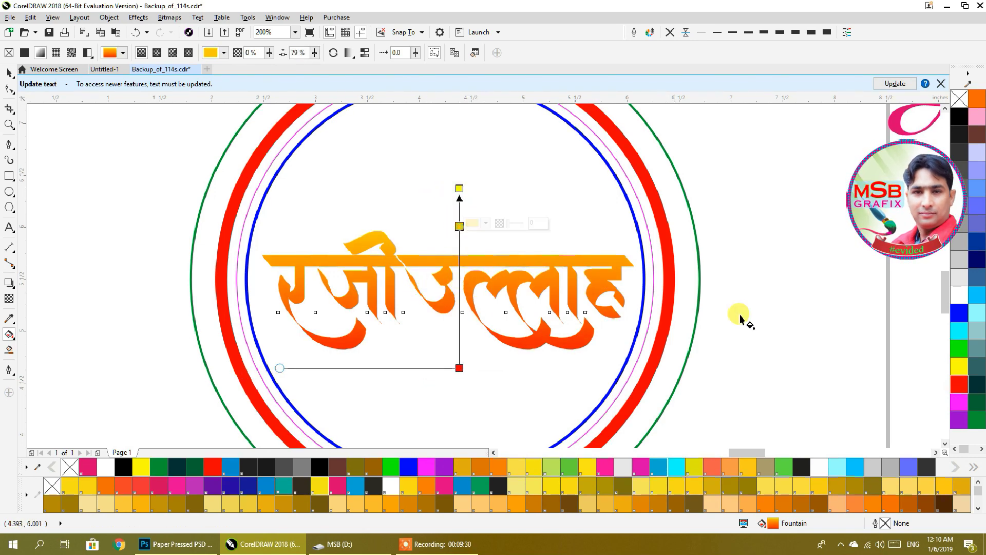
click(960, 312)
drag(460, 188, 469, 238)
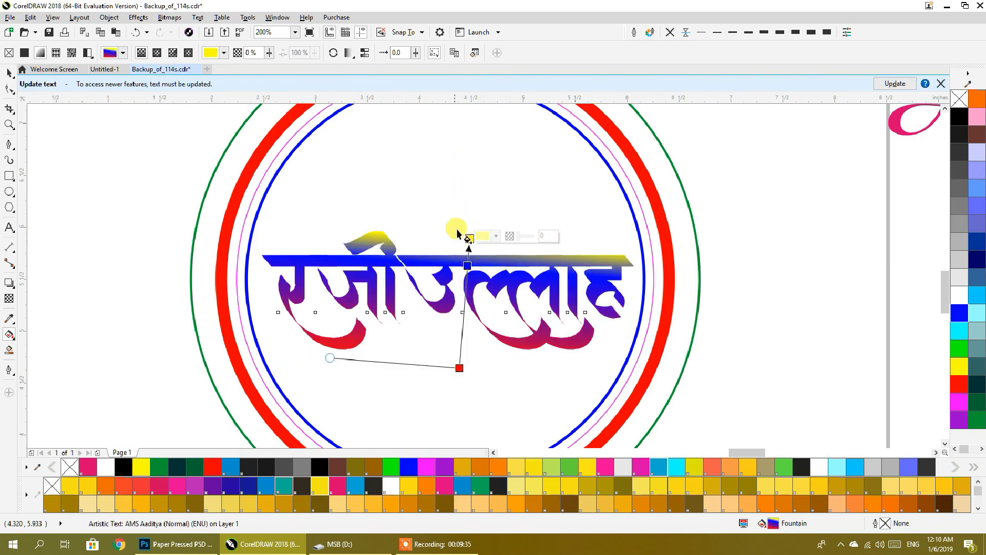
Redraw the gradient top to bottom with a magenta bottom stop and the blue midpoint at 41%.
drag(447, 219, 447, 364)
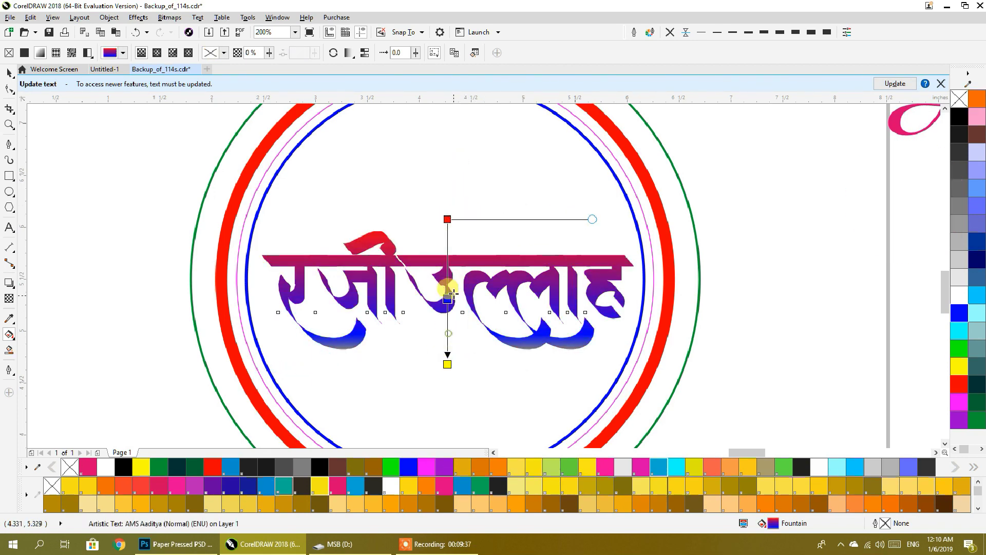
drag(448, 317, 448, 289)
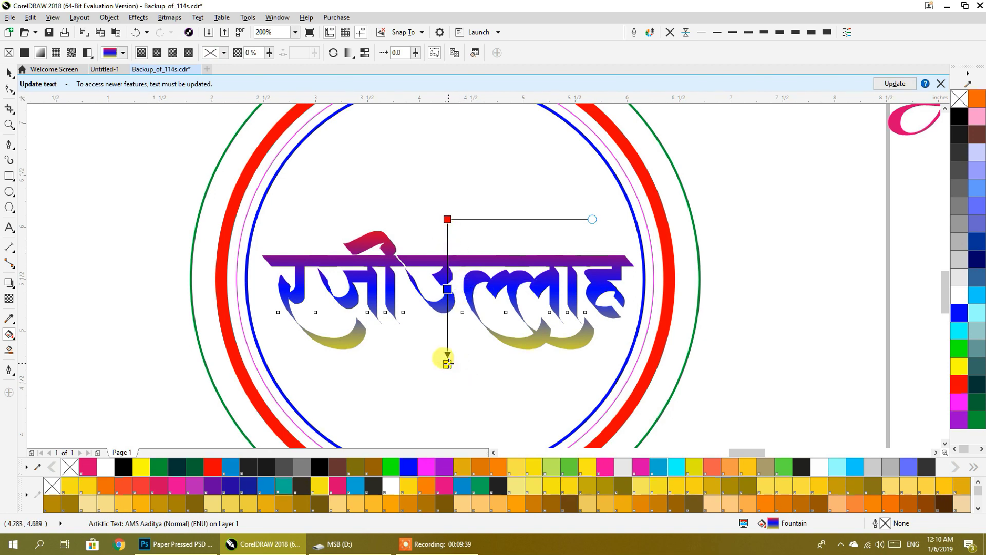
click(557, 468)
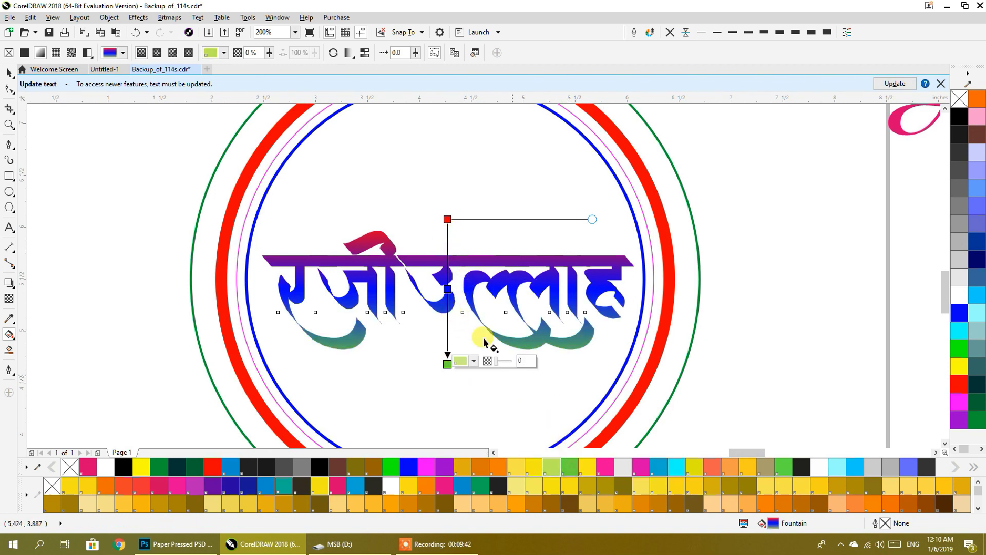
click(959, 401)
drag(447, 290, 447, 278)
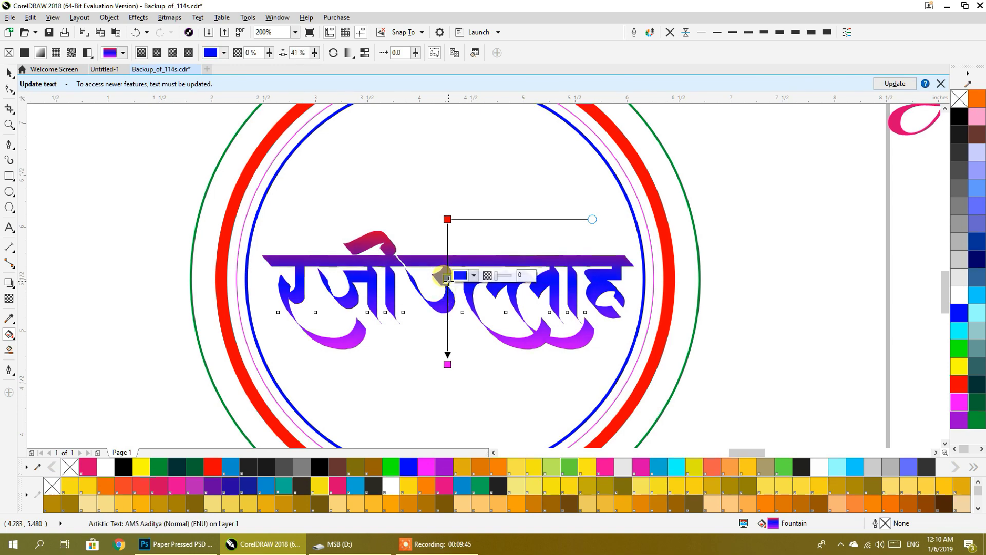
click(10, 73)
click(95, 179)
scroll(486, 272, down, 2)
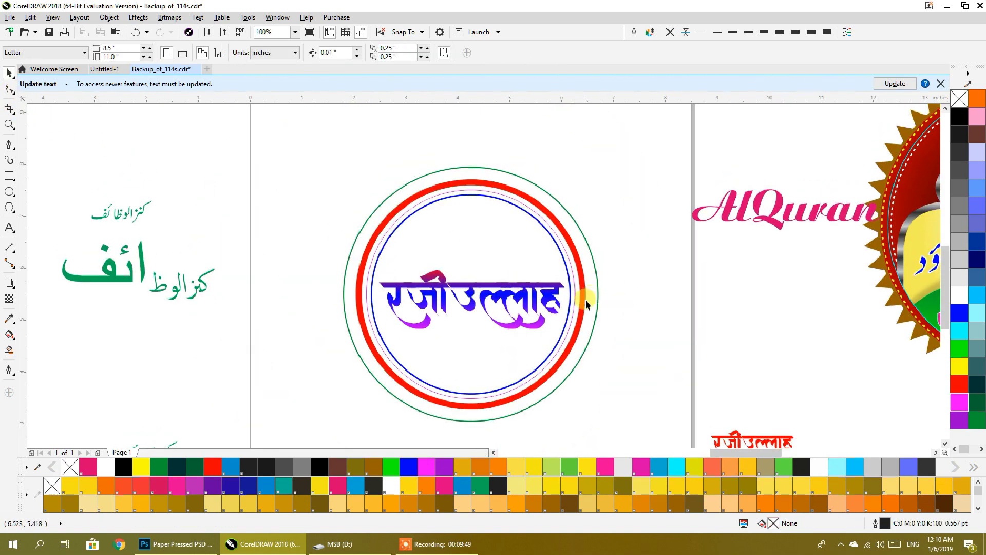
scroll(577, 315, up, 2)
Give the magenta circle a 2.0 pt dotted outline with rounded corners.
click(571, 310)
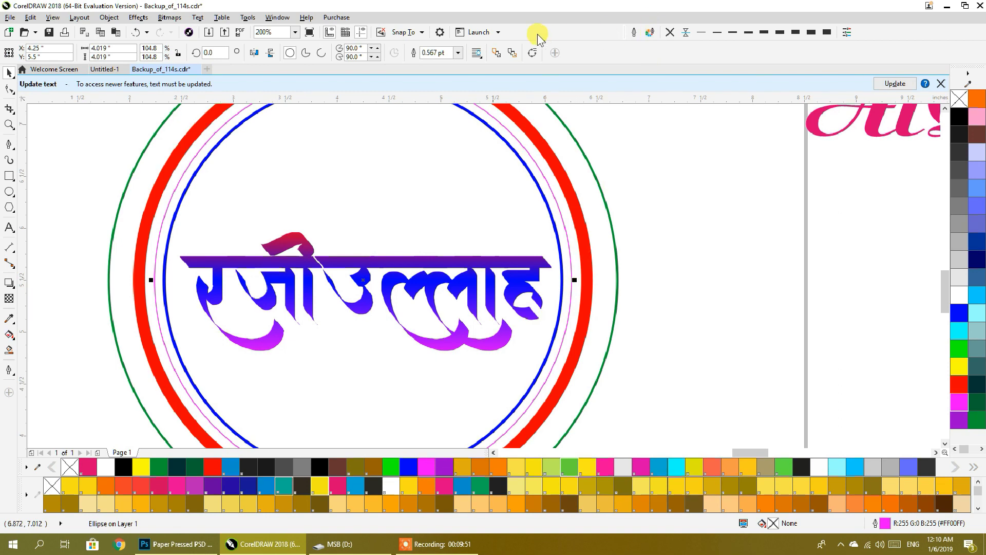
click(633, 33)
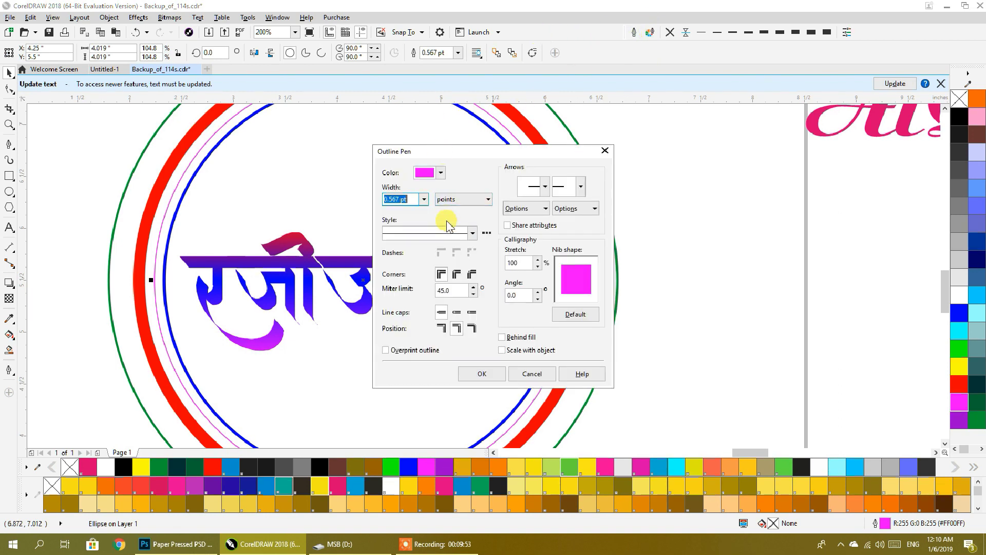
click(457, 273)
click(425, 200)
click(398, 255)
click(472, 234)
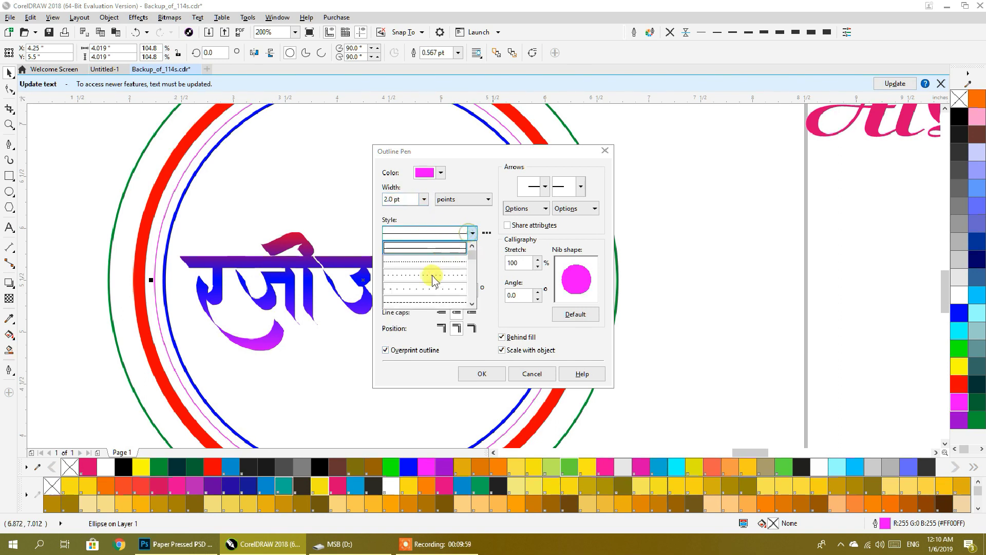
click(411, 262)
click(465, 372)
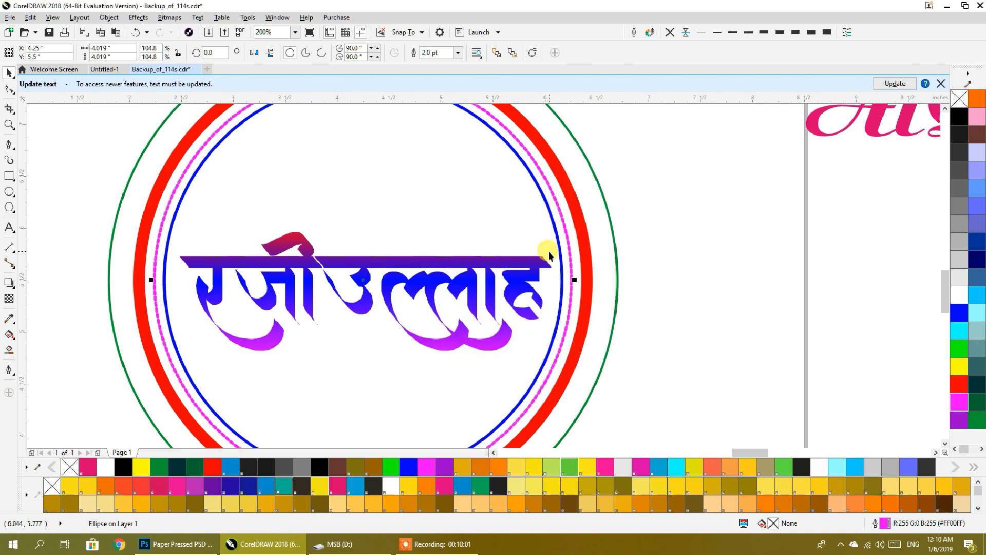
Switch the circle's outline to a more widely spaced dotted style and centre the emblem in view.
click(633, 34)
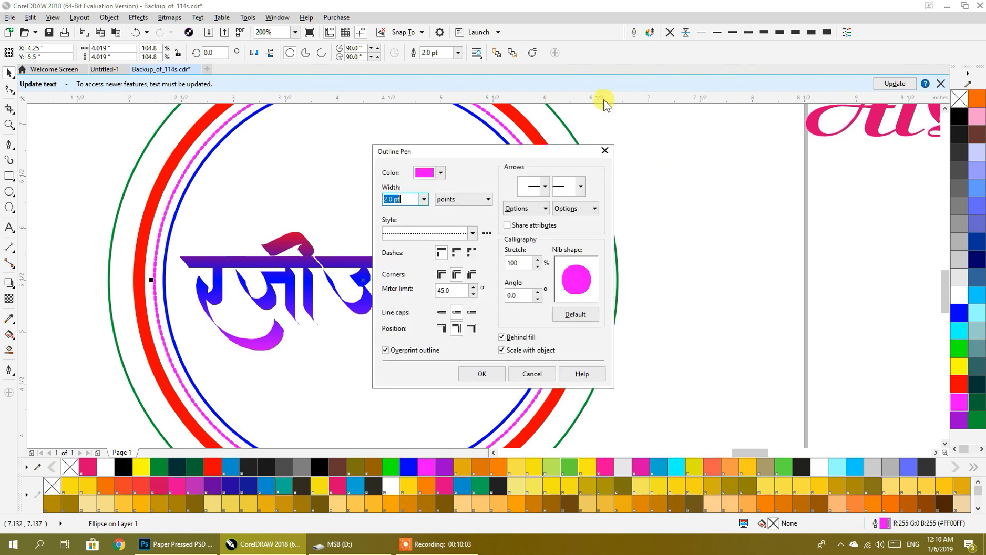
click(457, 253)
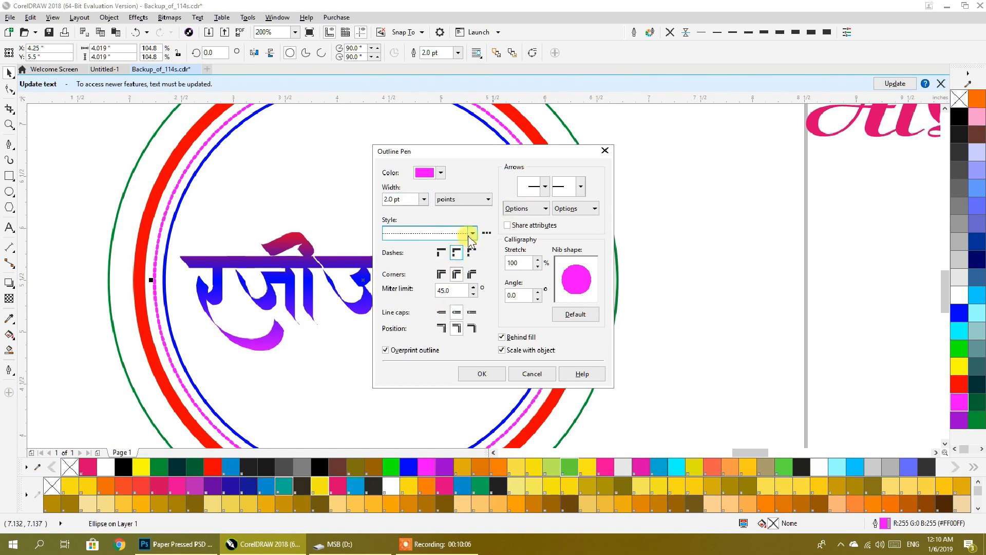
click(472, 234)
click(428, 271)
click(481, 374)
click(658, 262)
scroll(623, 251, down, 1)
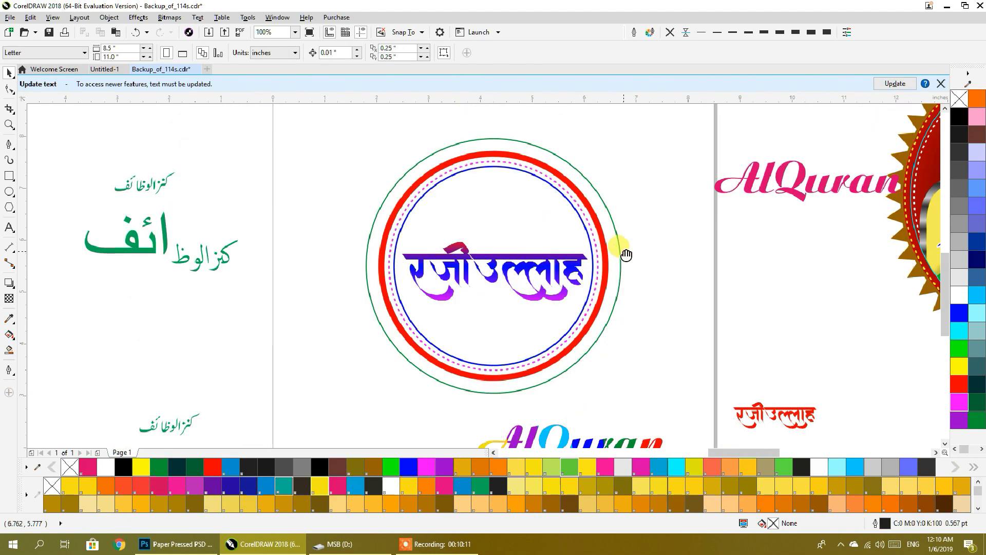
drag(624, 251, 563, 264)
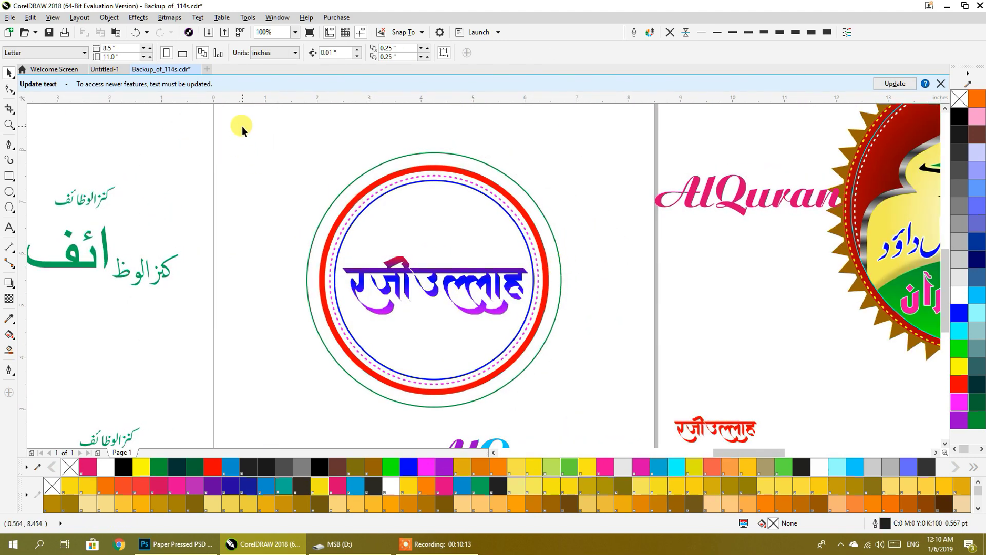
Thicken the green outer circle to 4.0 pt, convert its outline to a curve, and apply a black artistic stroke.
click(469, 157)
click(796, 33)
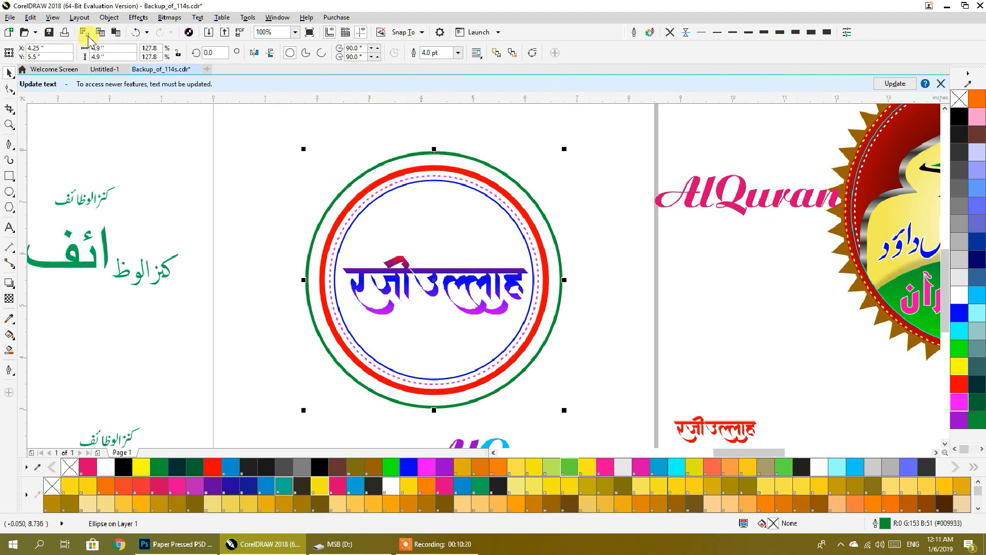
key(ctrl+shift+q)
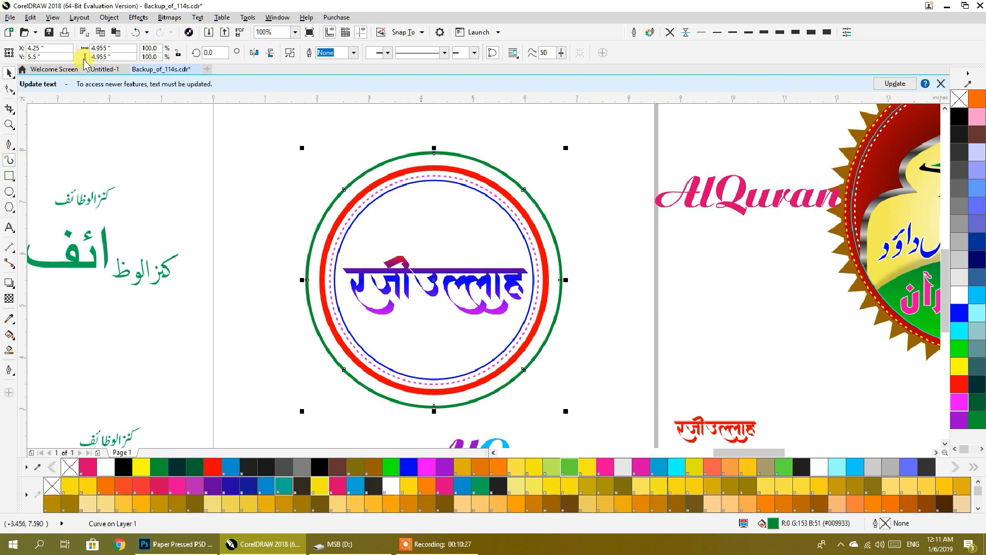
click(144, 53)
click(126, 109)
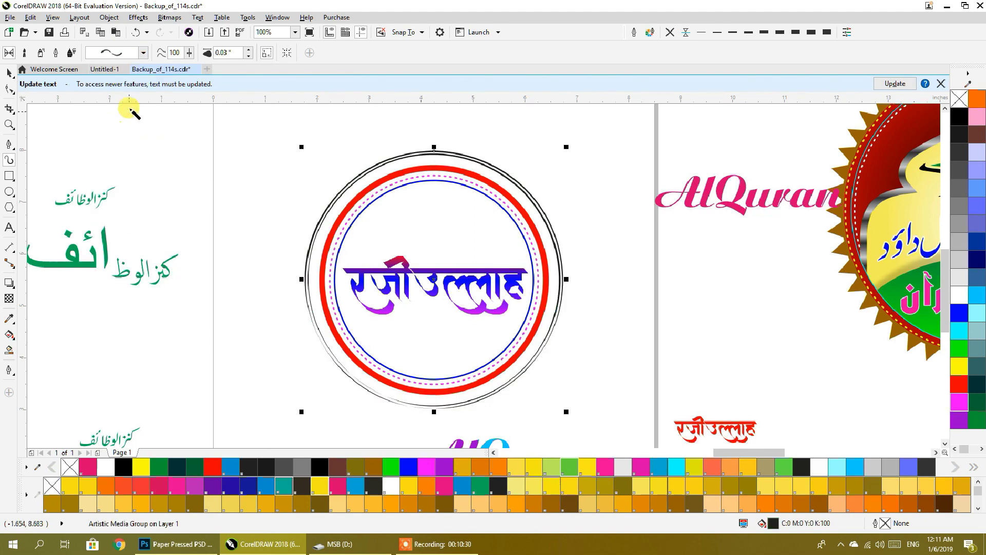
Try several other artistic stroke preset shapes on the outer circle, including a thinner one.
click(142, 52)
click(128, 248)
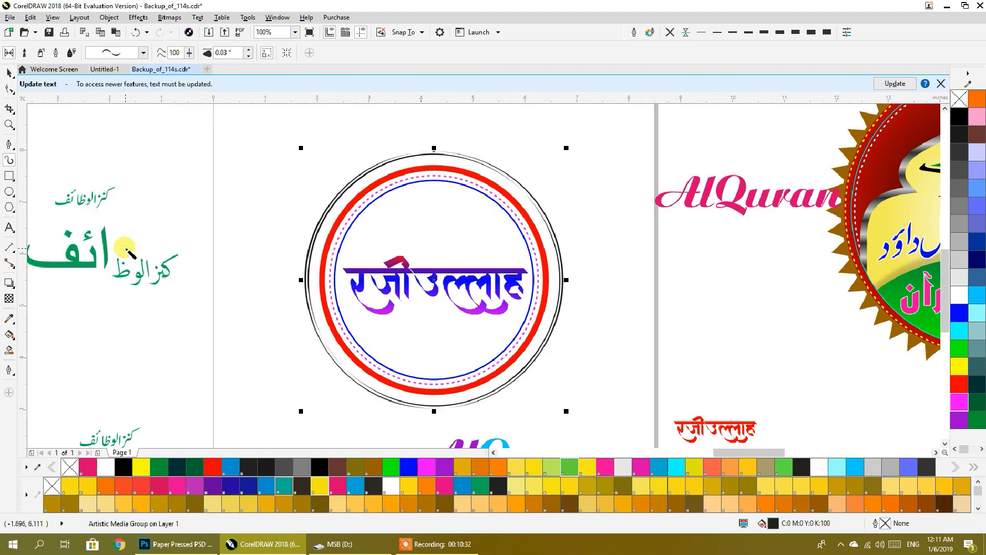
click(143, 52)
mouse_move(127, 176)
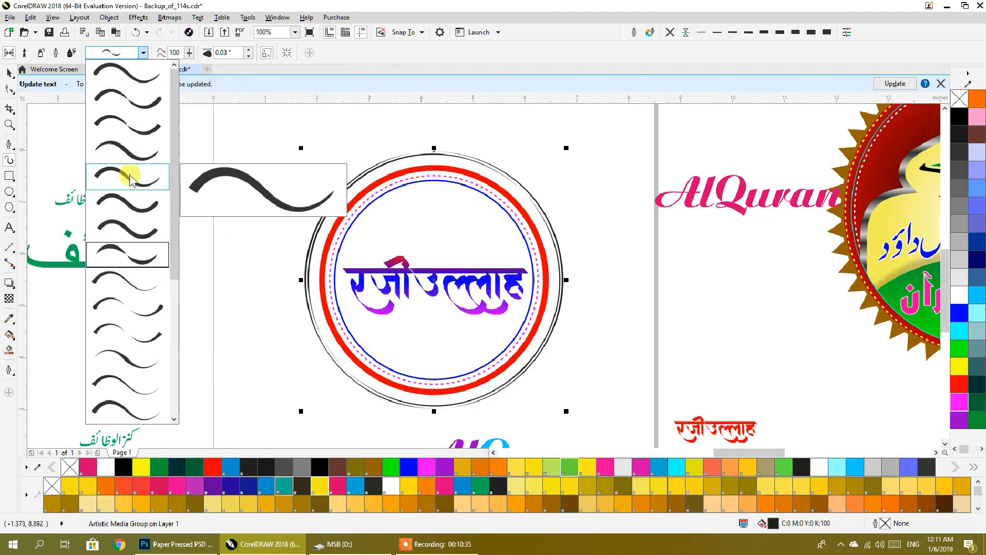
click(126, 205)
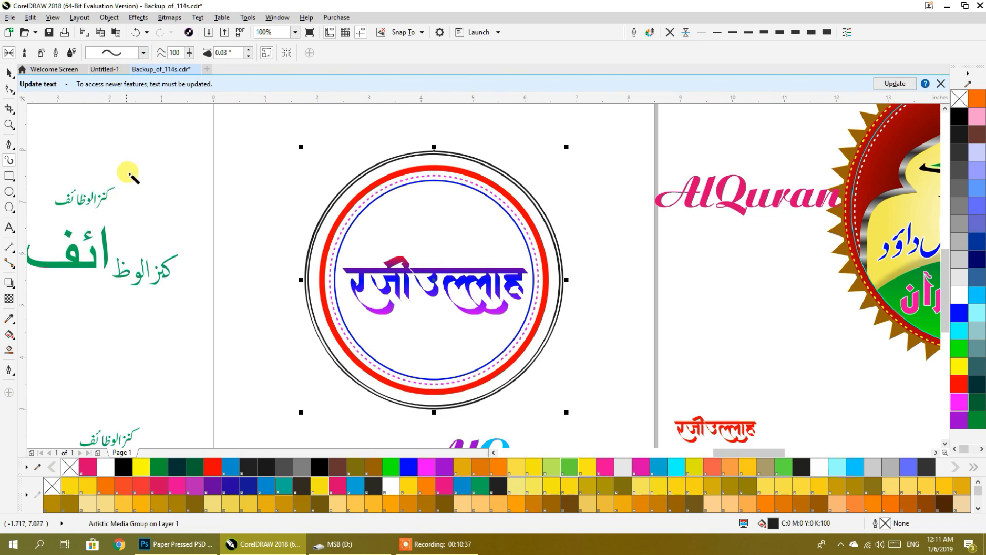
click(143, 52)
click(123, 368)
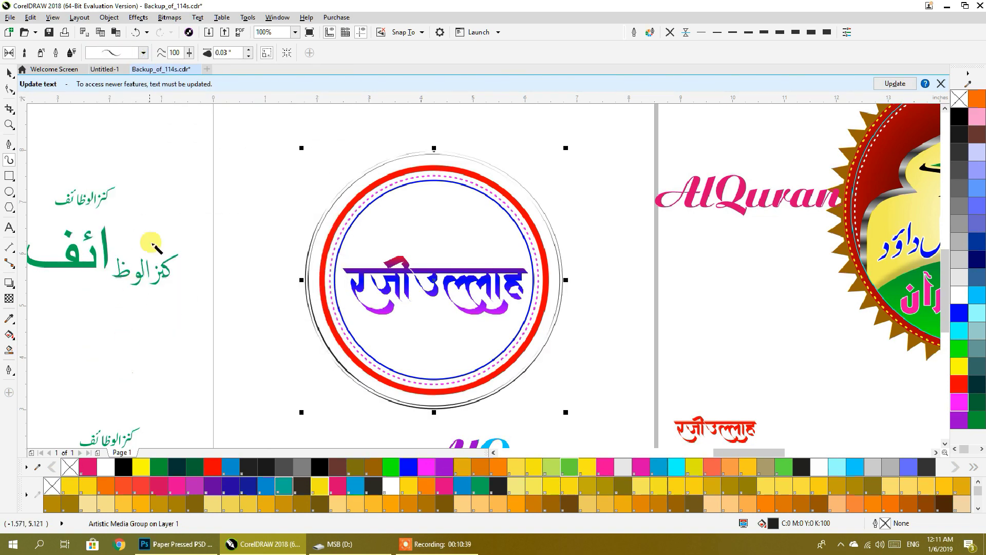
click(144, 52)
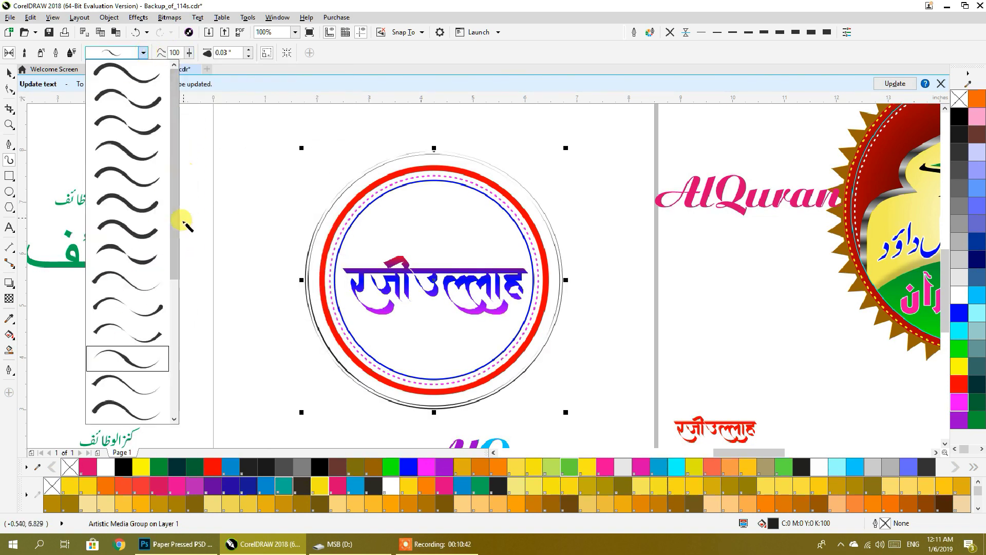
scroll(165, 279, down, 3)
click(133, 338)
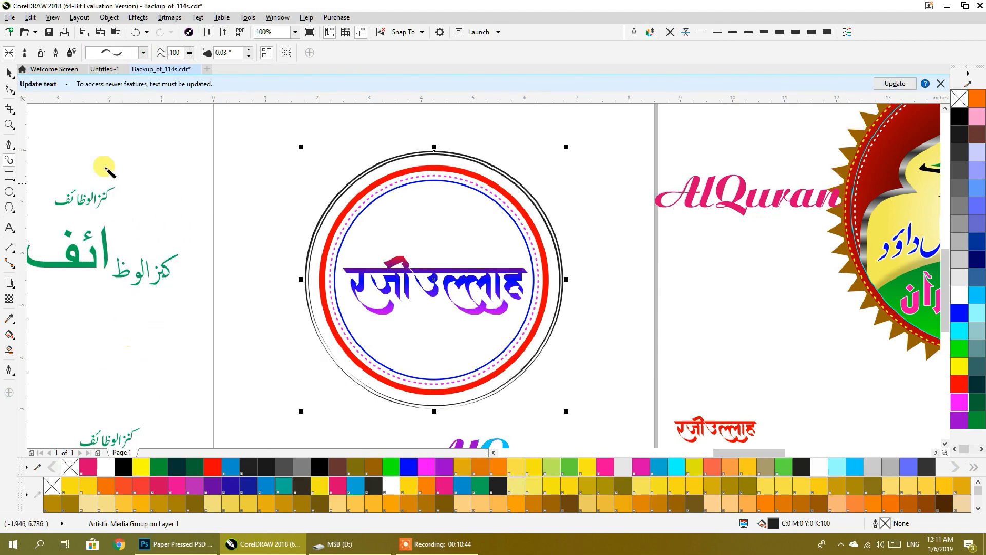
Try a brush-mode stroke on the outer circle, then apply the chain-like preset stroke.
click(40, 53)
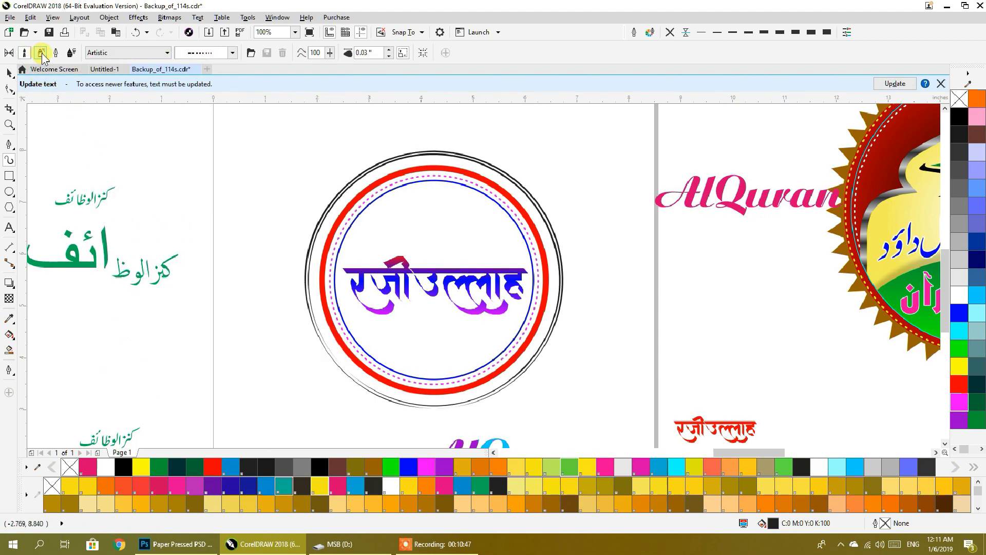
click(234, 53)
click(221, 149)
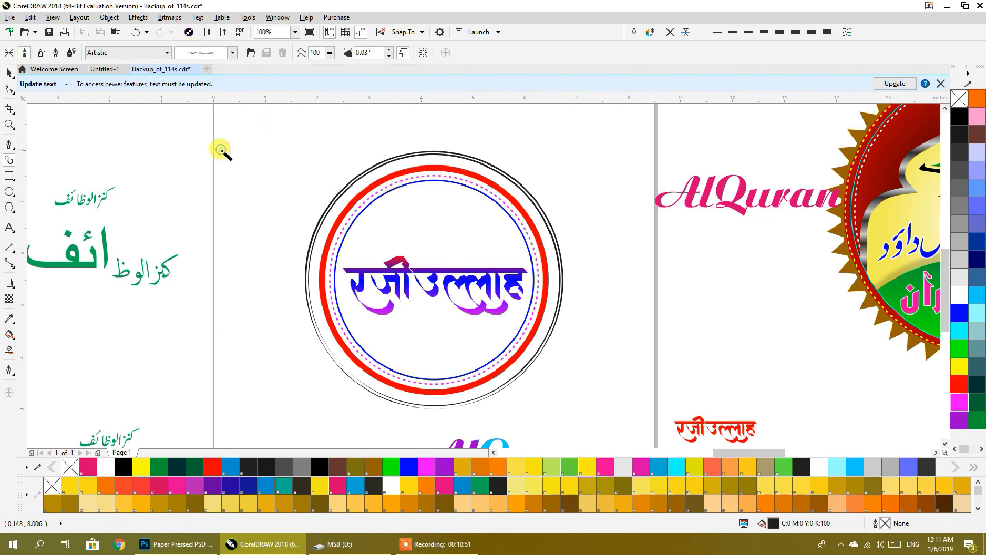
click(343, 181)
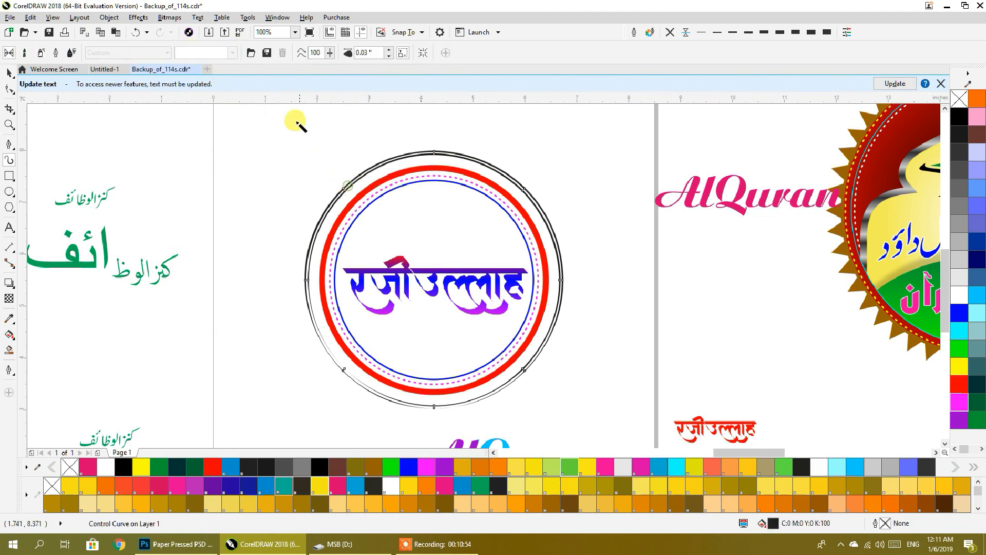
click(24, 52)
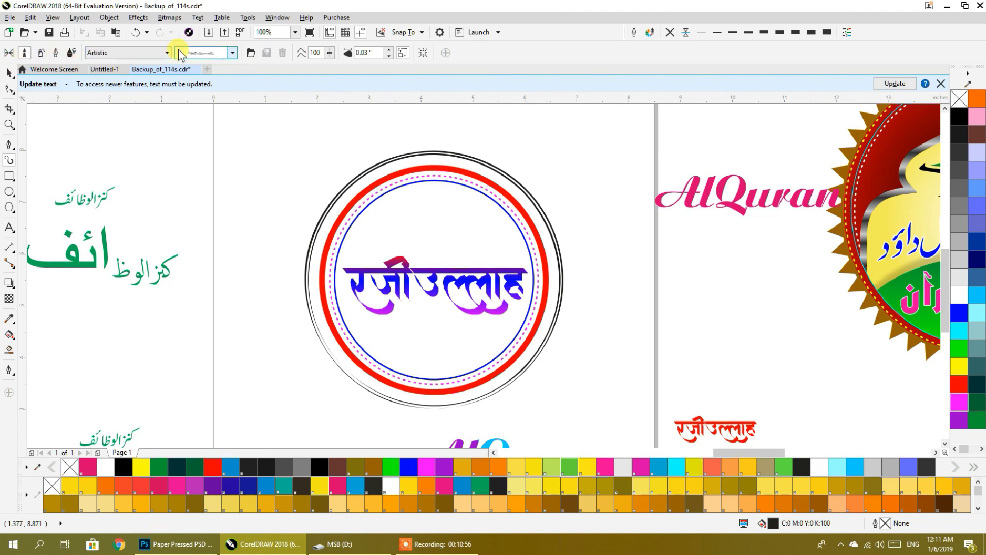
click(232, 52)
click(223, 229)
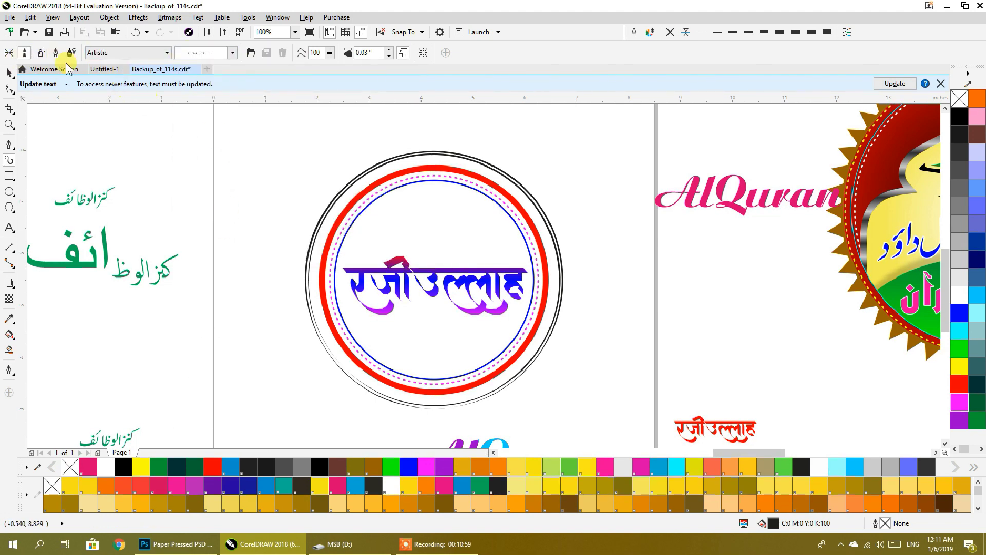
Settle on a wavy brush-stroke preset for the outer circle.
click(9, 52)
click(143, 52)
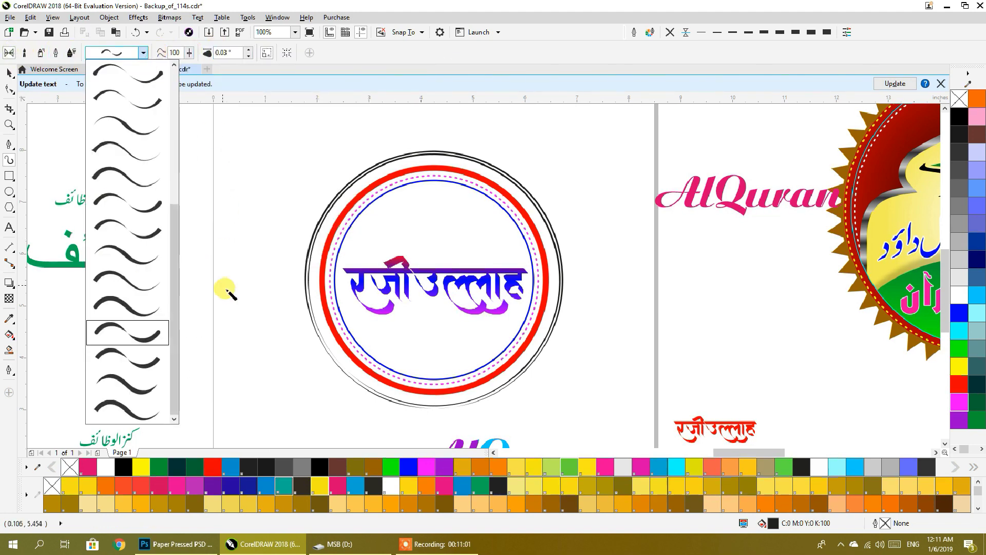
click(308, 250)
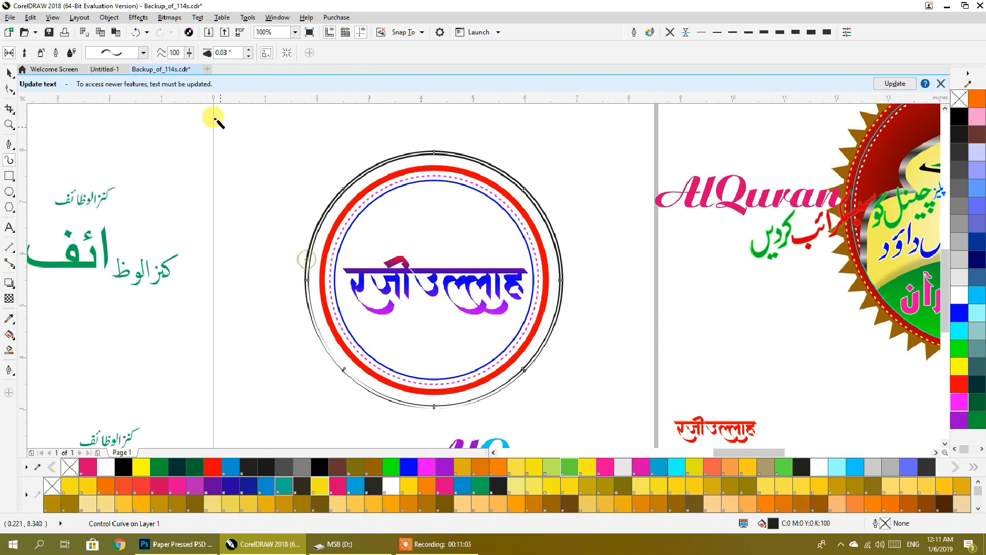
click(144, 52)
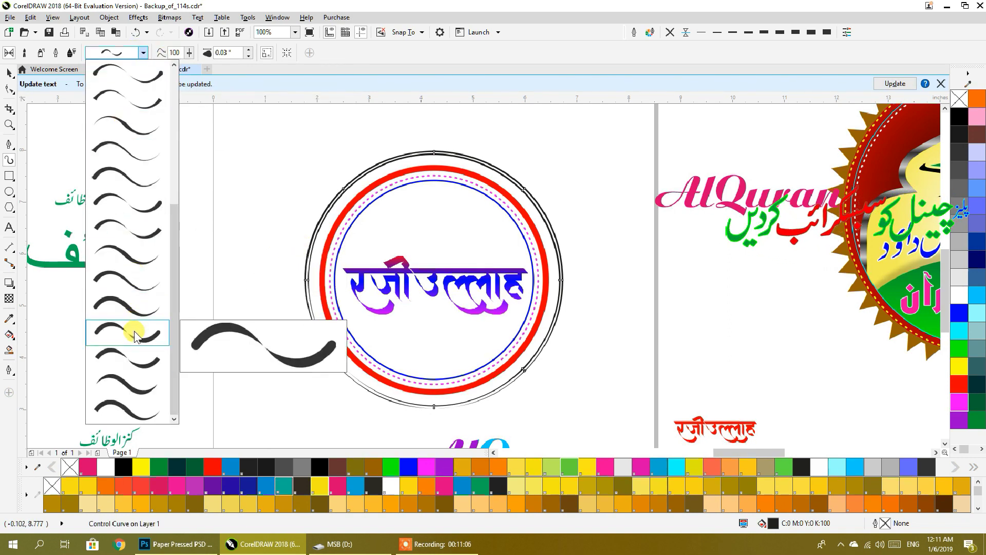
click(131, 332)
click(145, 52)
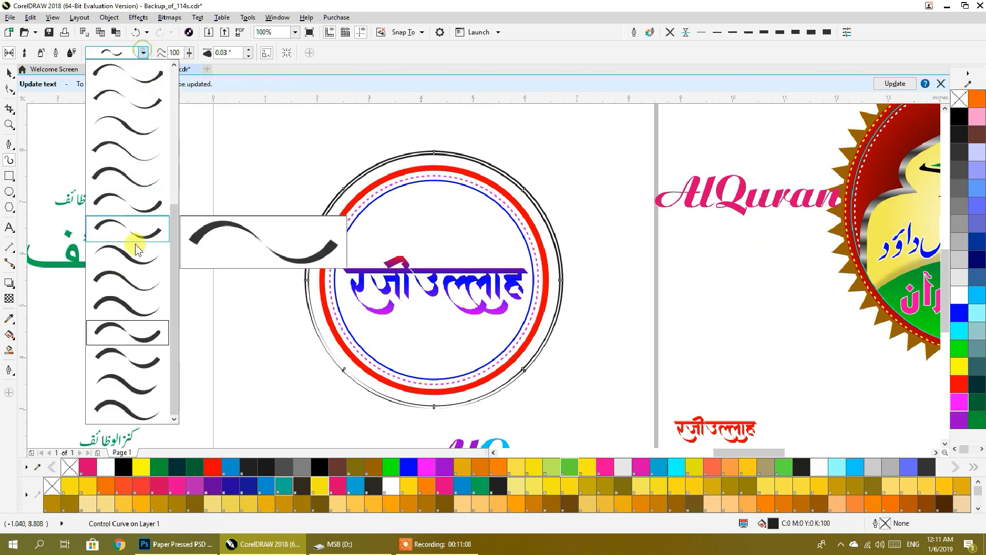
click(129, 389)
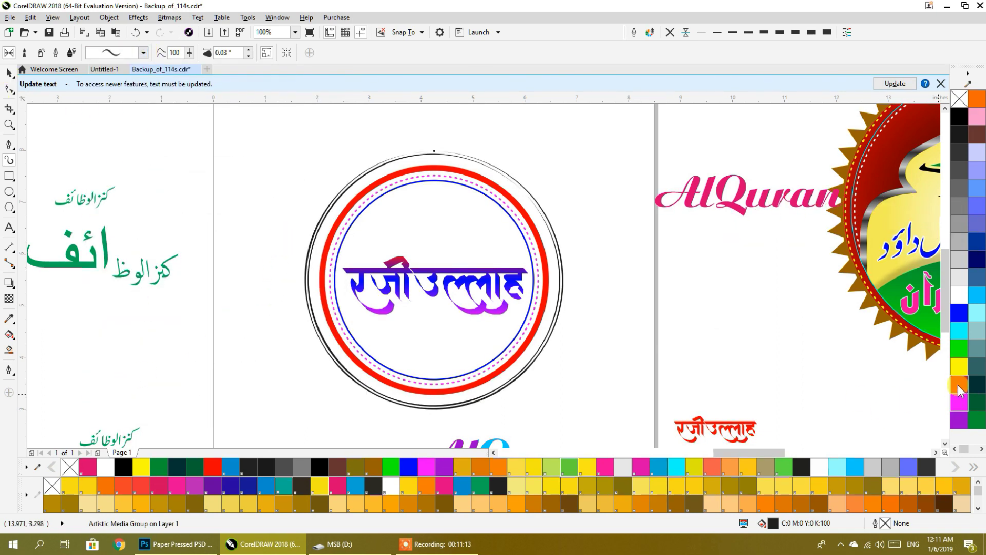
Give the outer brush ring a yellow outline and no fill, after trying red and green.
right_click(959, 383)
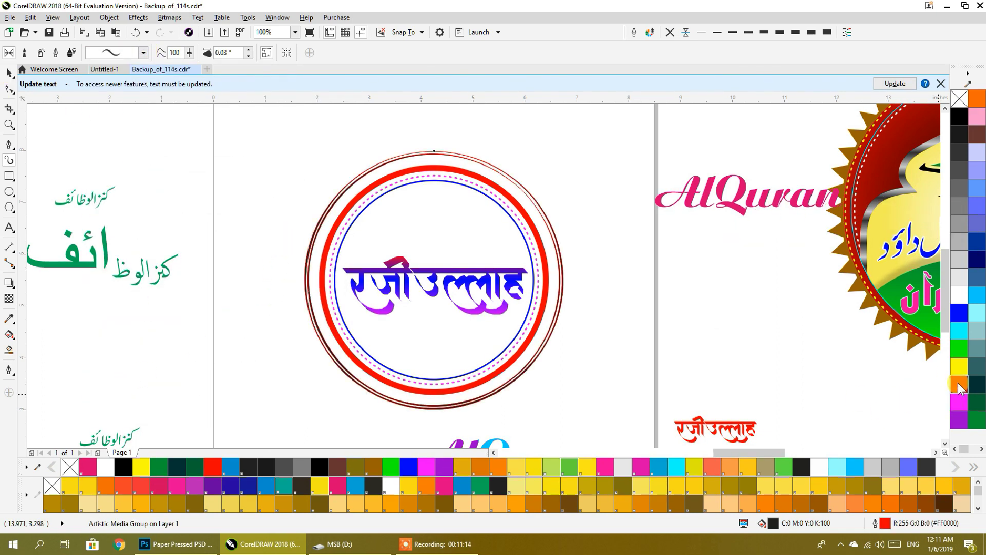
click(959, 349)
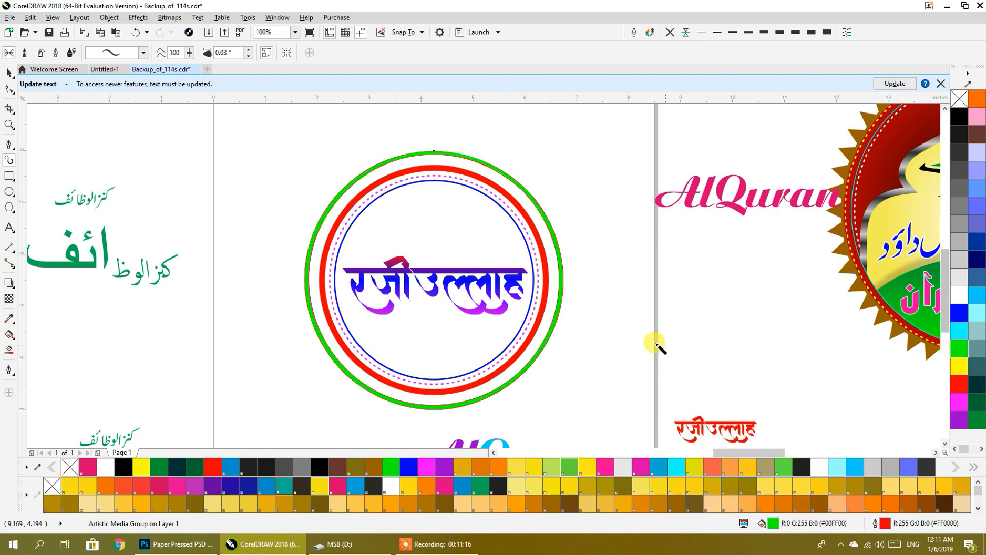
click(963, 385)
click(959, 98)
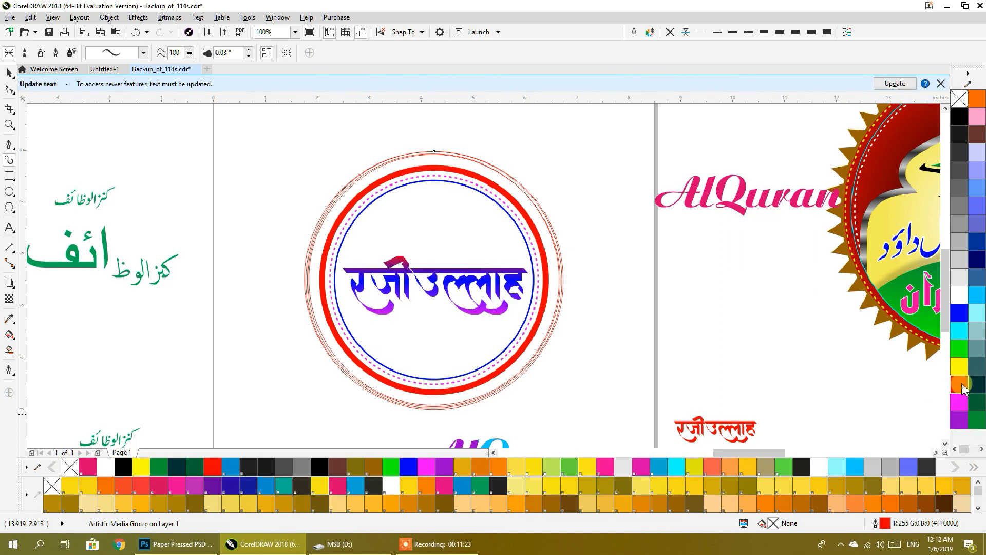
right_click(961, 367)
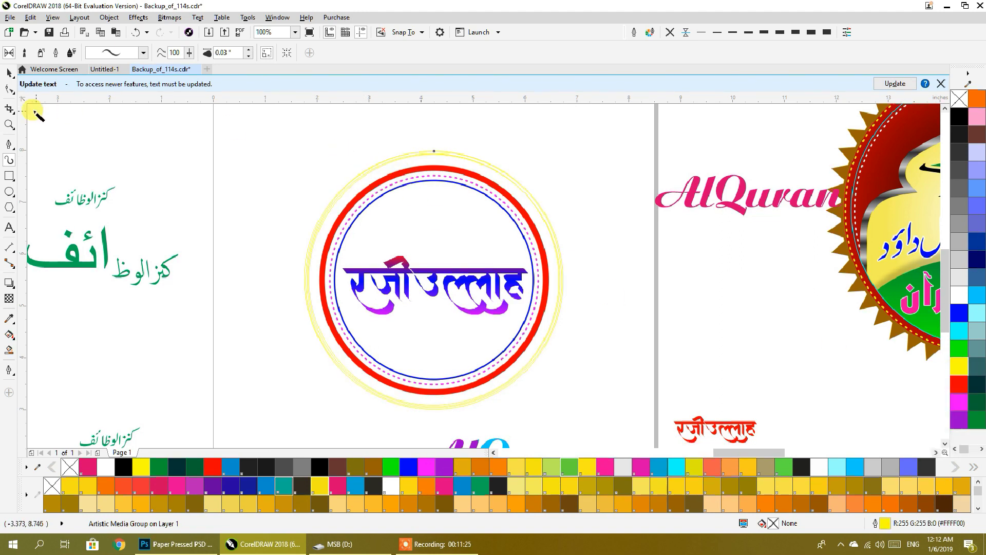
click(9, 72)
click(249, 142)
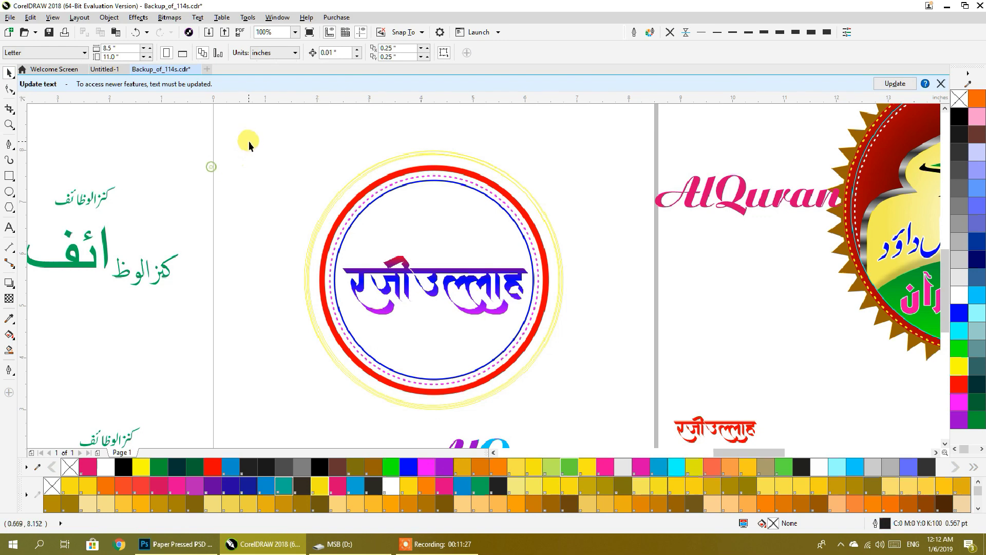
click(371, 171)
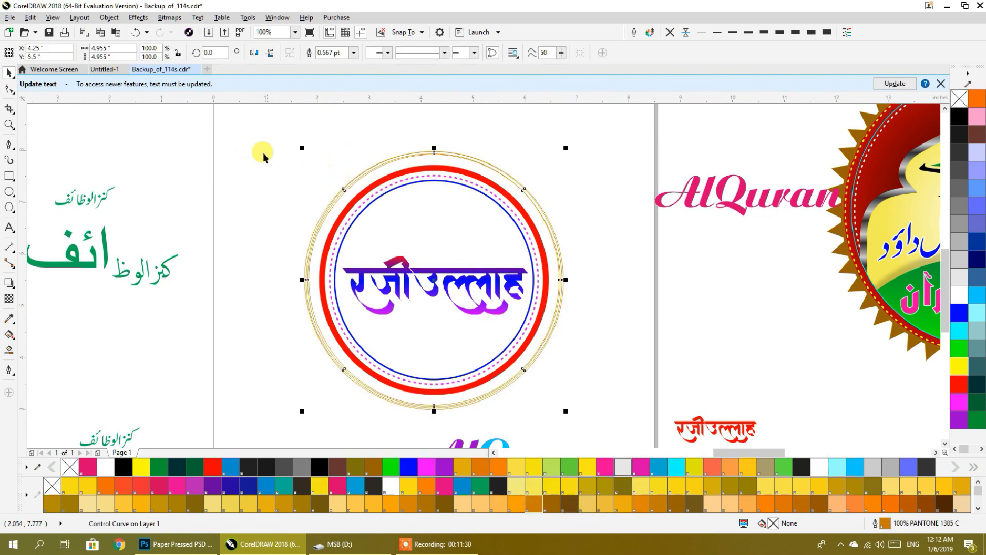
Export the whole marquee-selected emblem as PSD file 'fd' with a transparent background.
drag(269, 128, 602, 382)
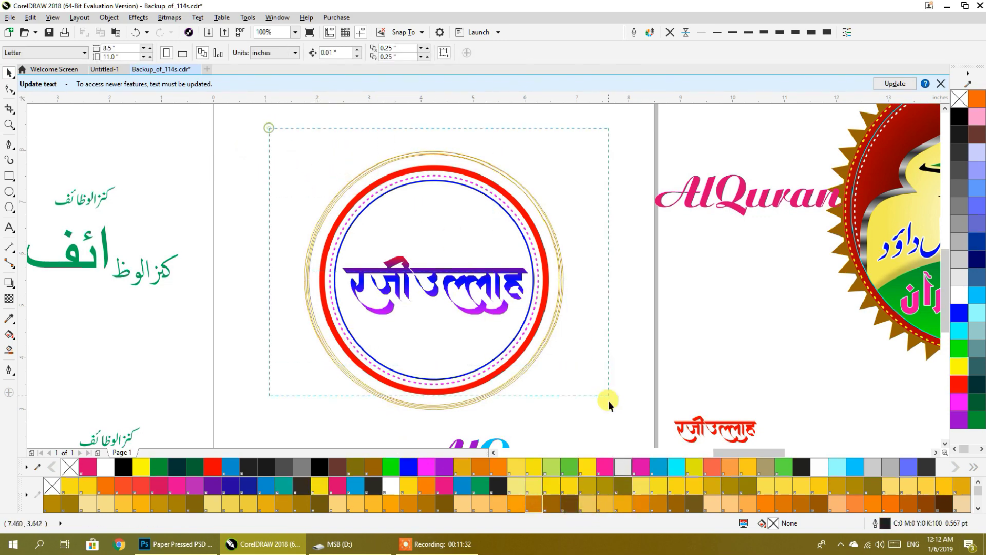
key(ctrl+e)
text(fd)
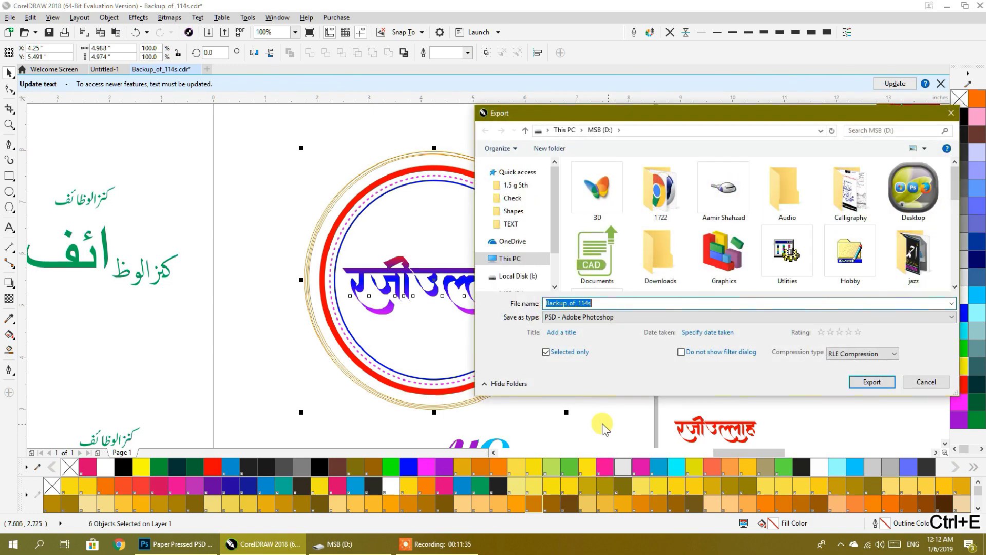
click(872, 382)
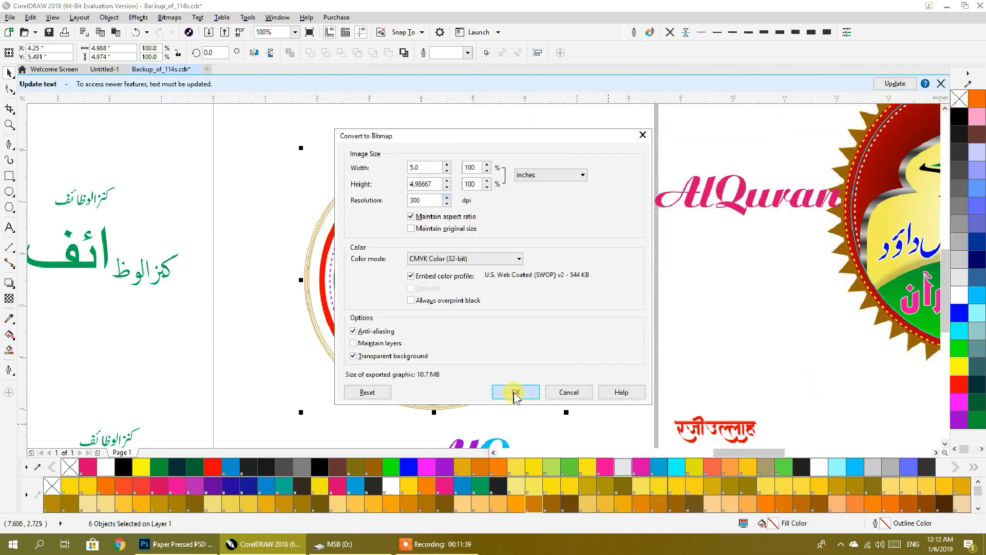
click(515, 395)
click(177, 544)
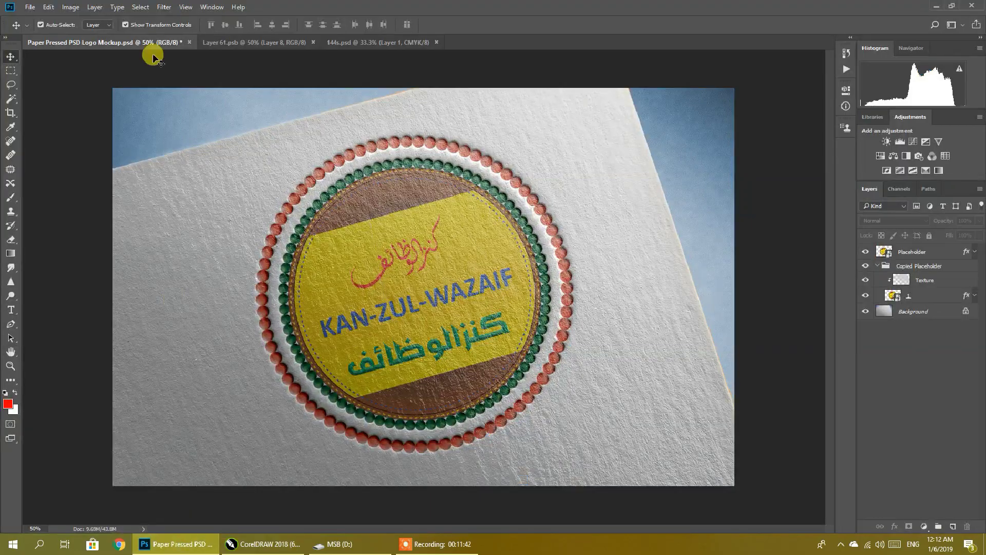
Open fd.psd, scale the emblem to about 72%, and copy it.
click(29, 7)
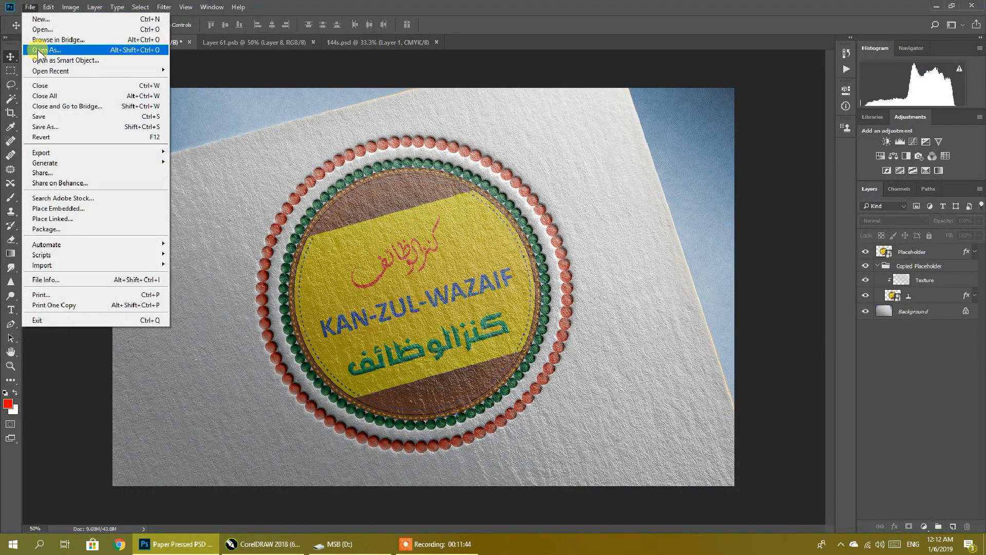
click(42, 29)
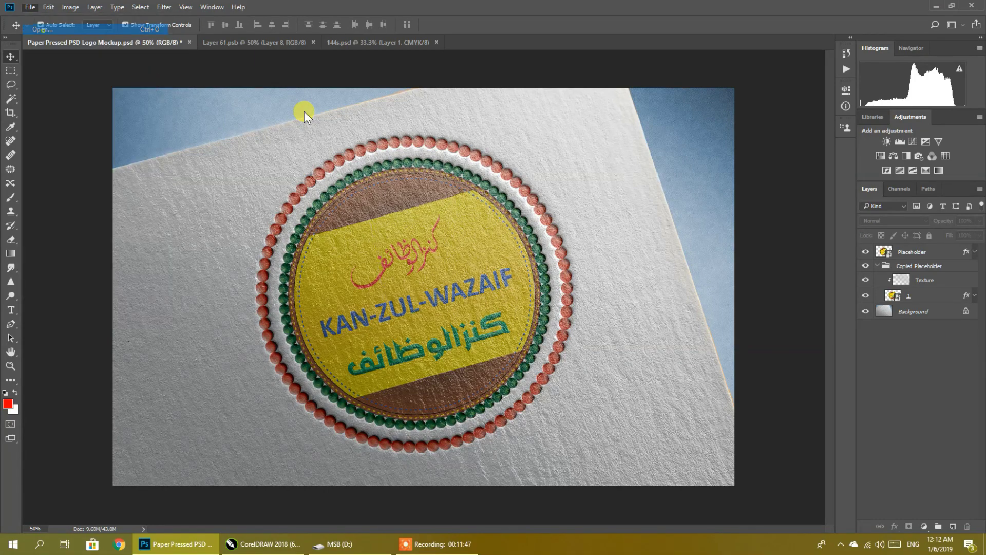
drag(485, 72, 488, 218)
click(442, 201)
click(401, 259)
key(ctrl+a)
key(ctrl+c)
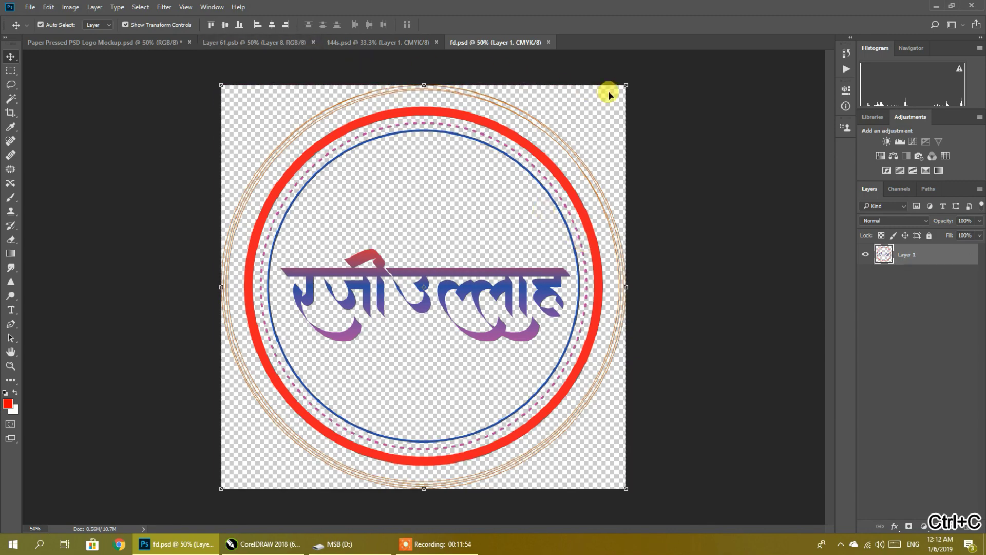
drag(626, 81, 514, 197)
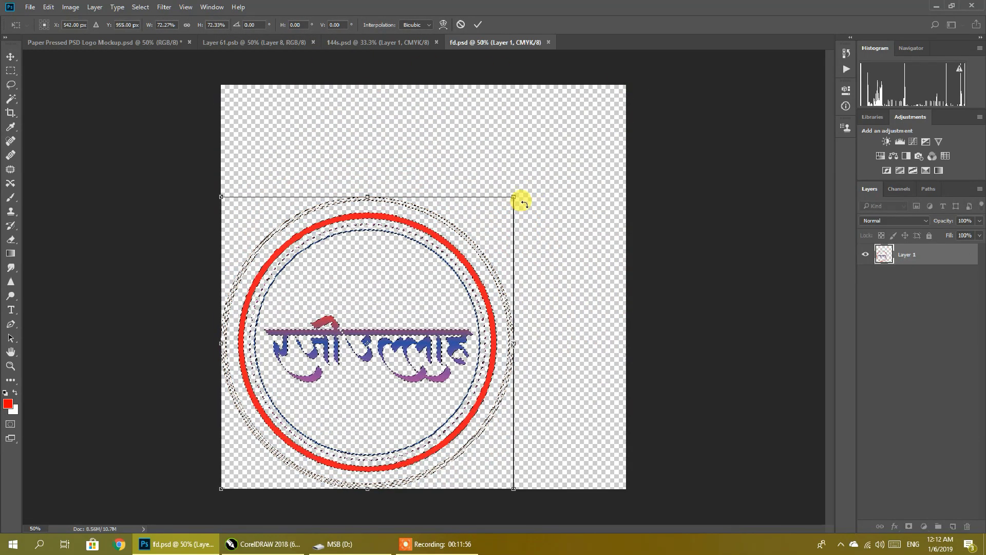
click(478, 26)
key(ctrl+a)
key(ctrl+c)
In Layer 61.psb, hide Layer 8, paste the emblem, save, and check the mockup.
click(276, 42)
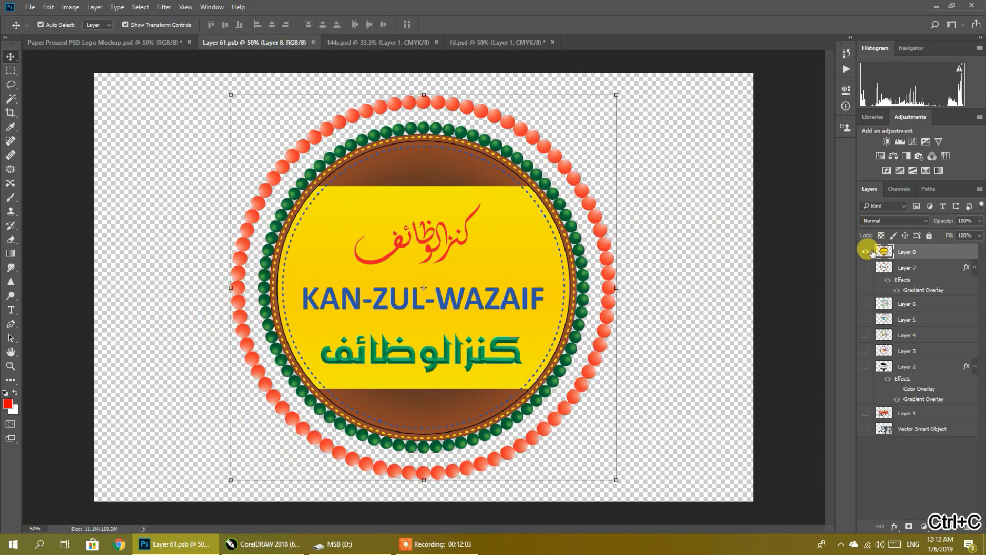
click(866, 252)
key(ctrl+v)
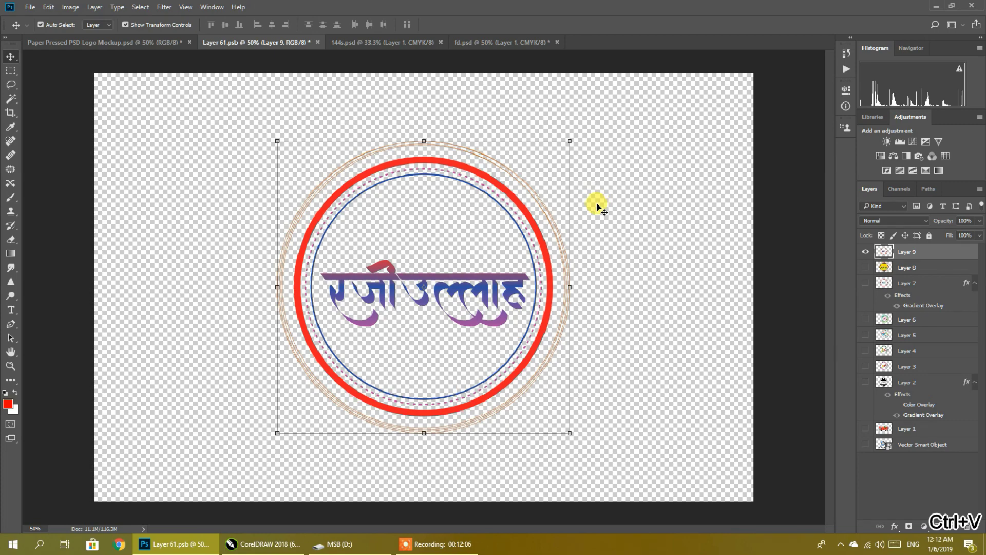
key(ctrl+s)
click(118, 42)
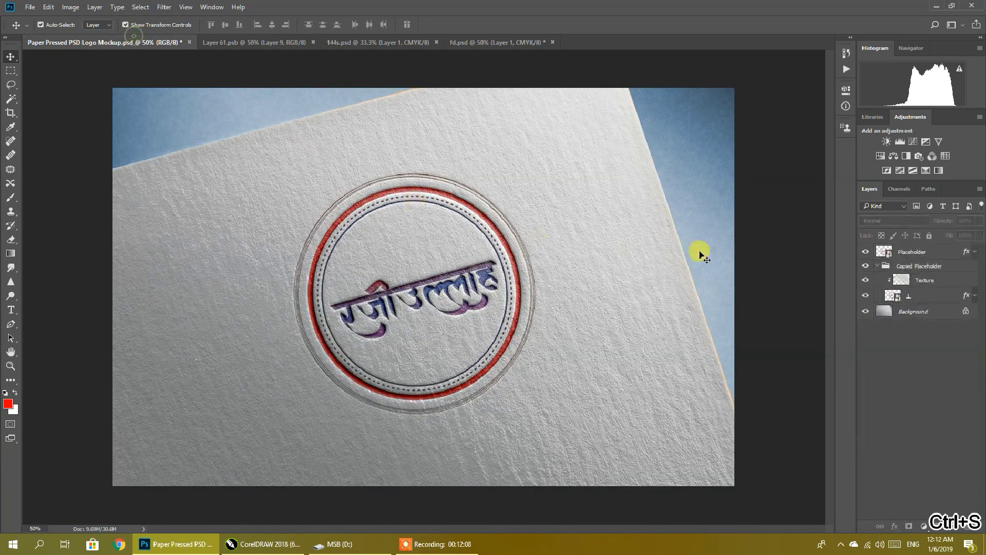
click(269, 545)
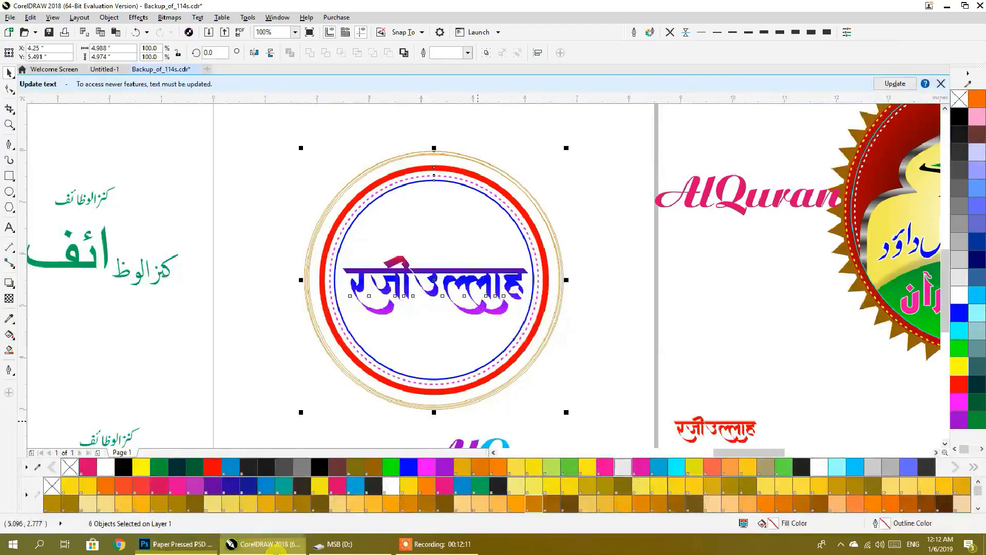
Inspect the Hindi text in CorelDRAW, then return to Photoshop's paper mockup.
click(501, 310)
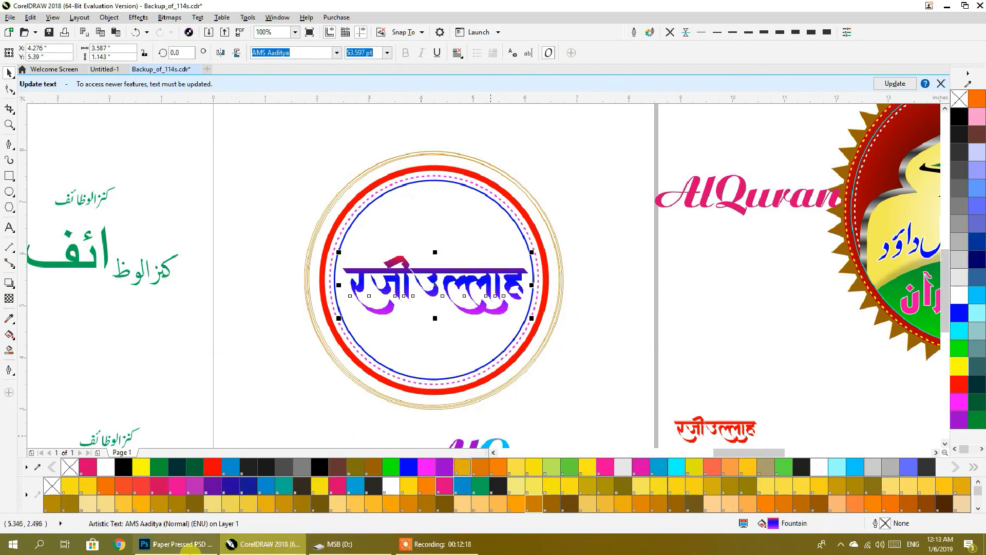
click(159, 544)
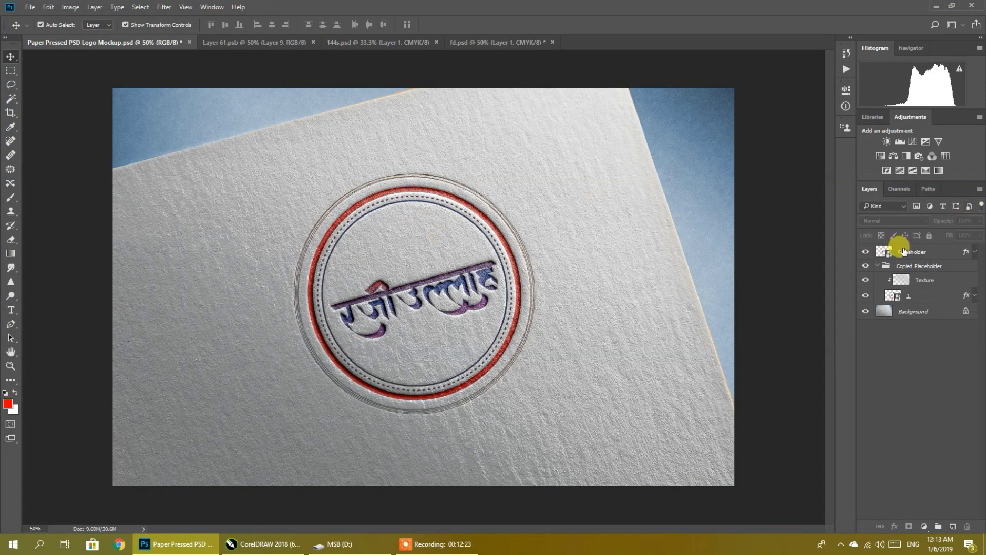
Close the 144s and fd documents without saving changes.
click(289, 45)
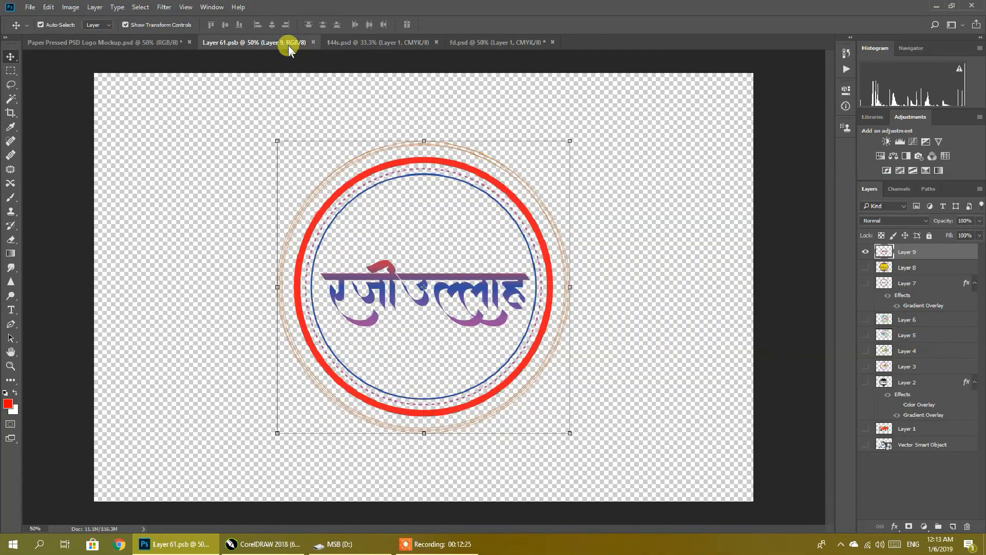
click(359, 42)
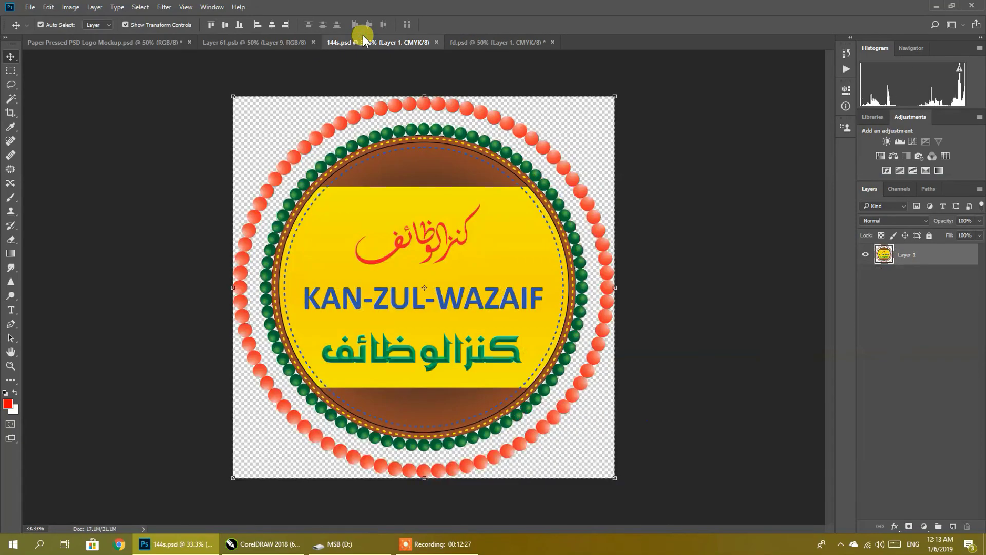
click(473, 42)
click(436, 42)
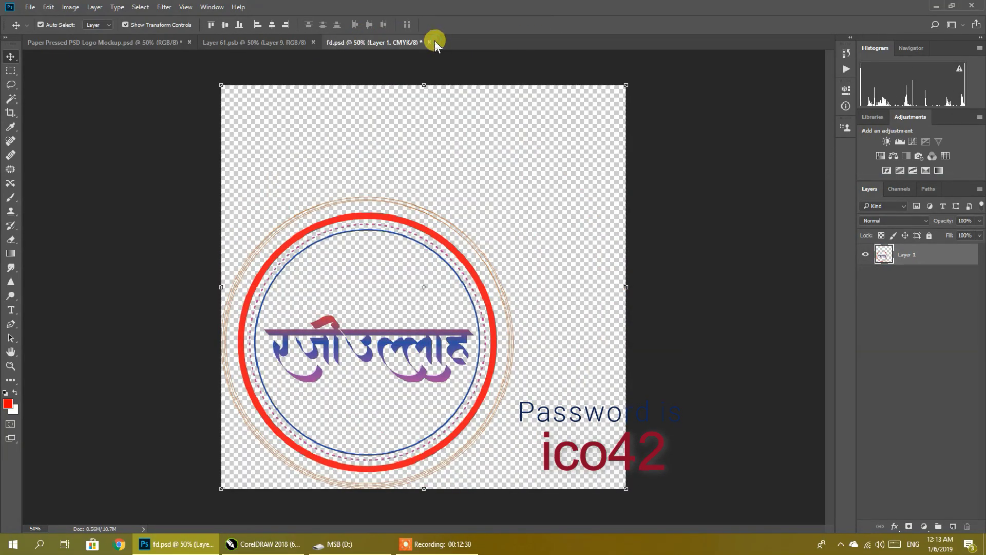
click(430, 42)
click(480, 208)
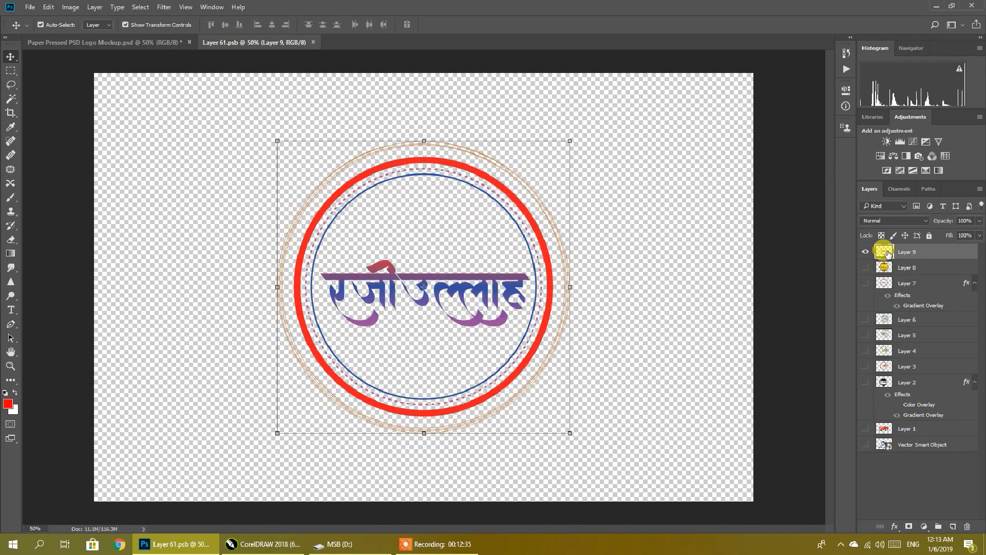
Give Layer 9 a Blue, Red, Yellow Gradient Overlay style and save the logo file.
right_click(889, 254)
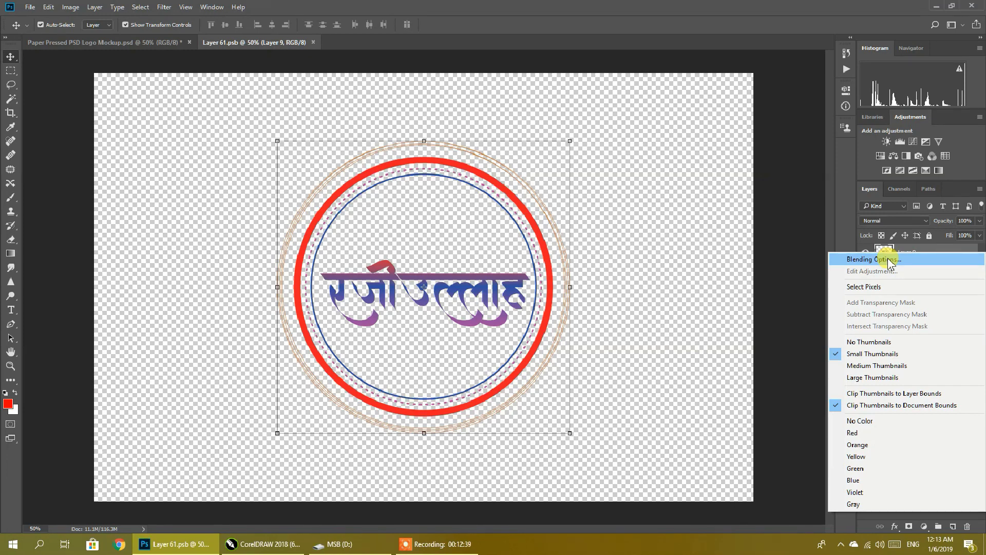
click(888, 258)
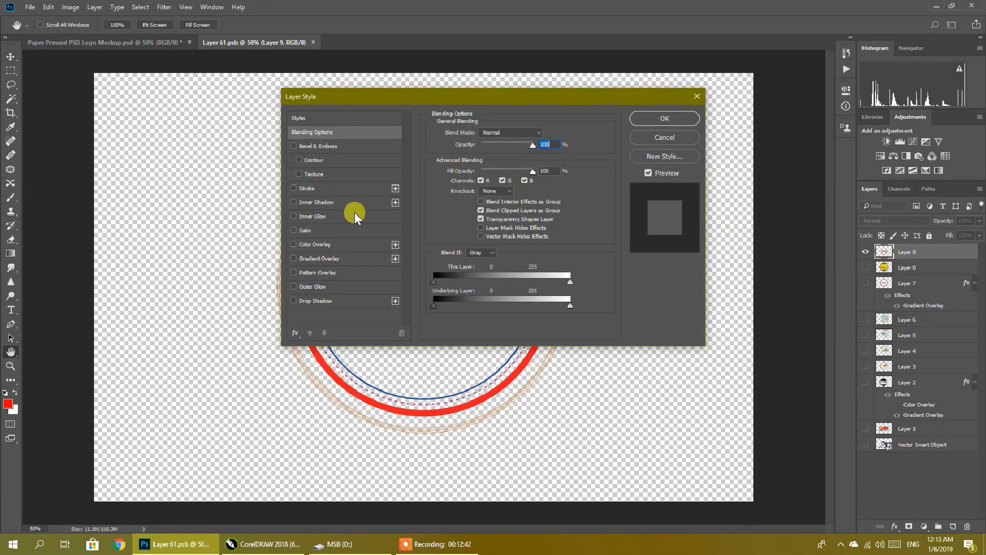
click(294, 243)
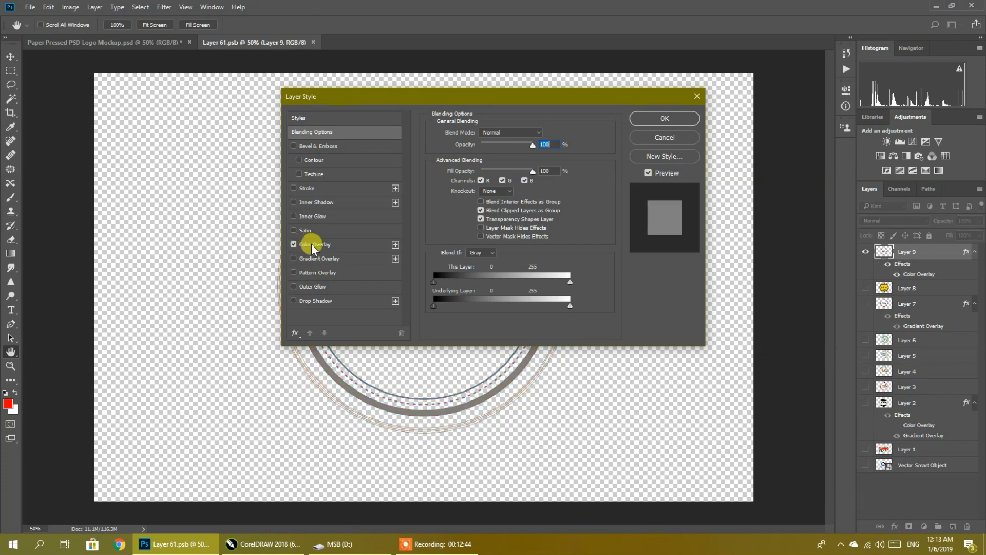
click(294, 244)
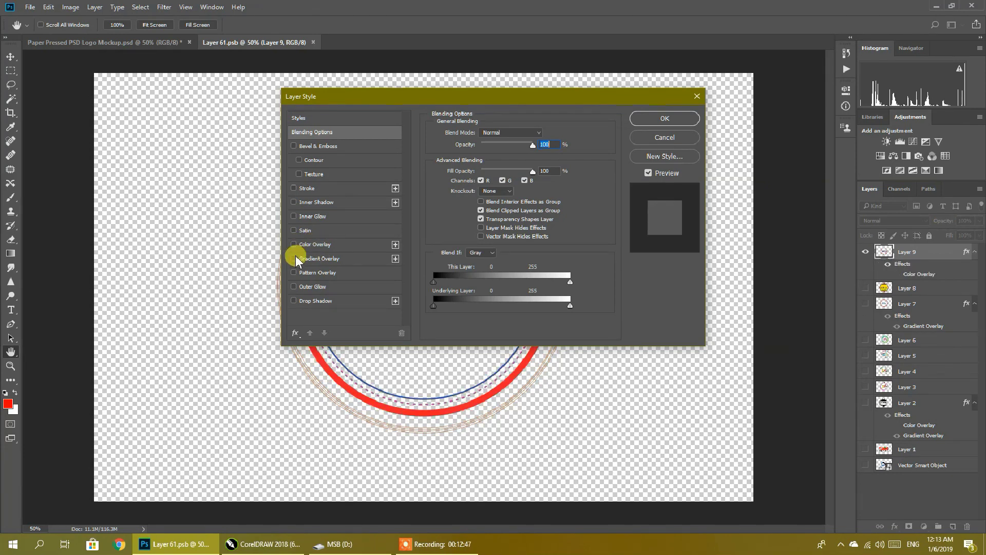
click(330, 259)
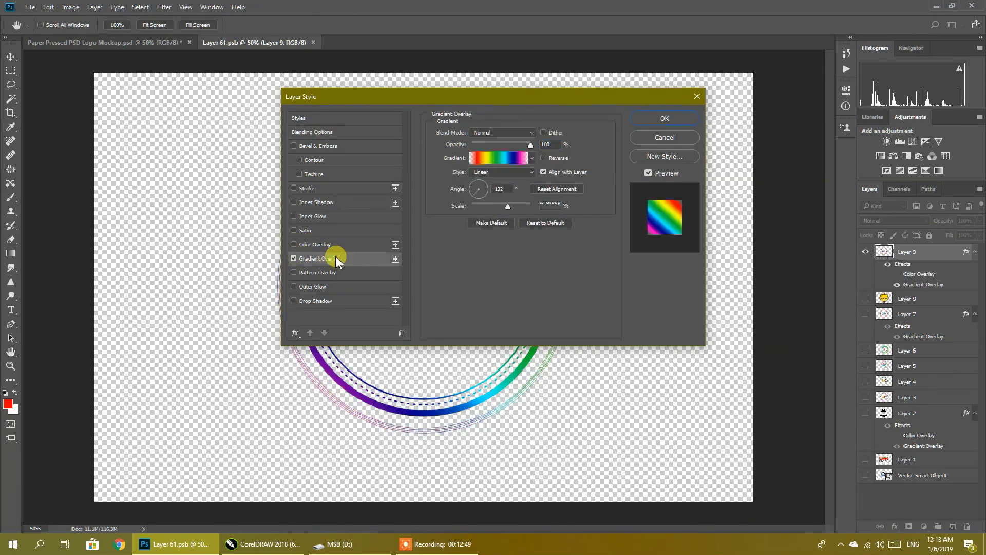
click(498, 161)
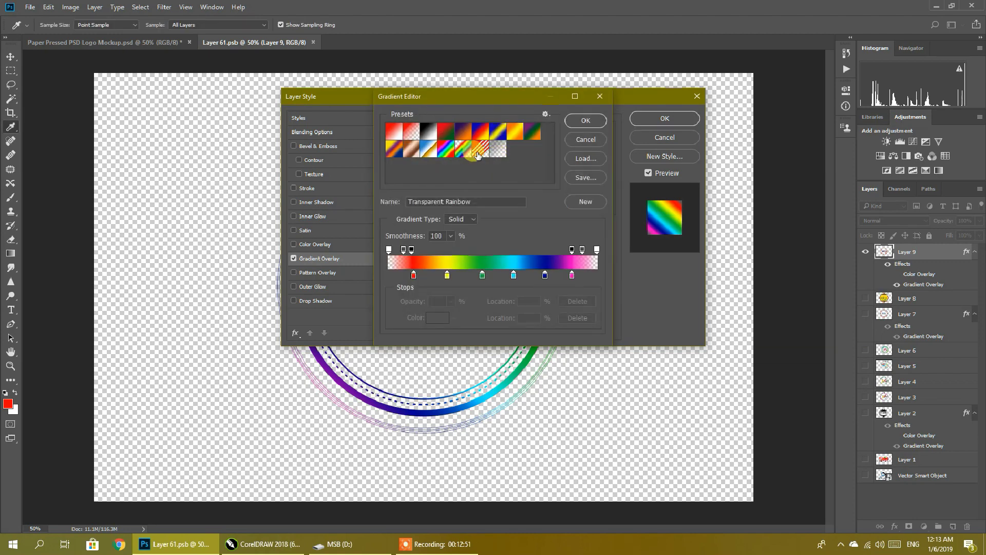
click(481, 133)
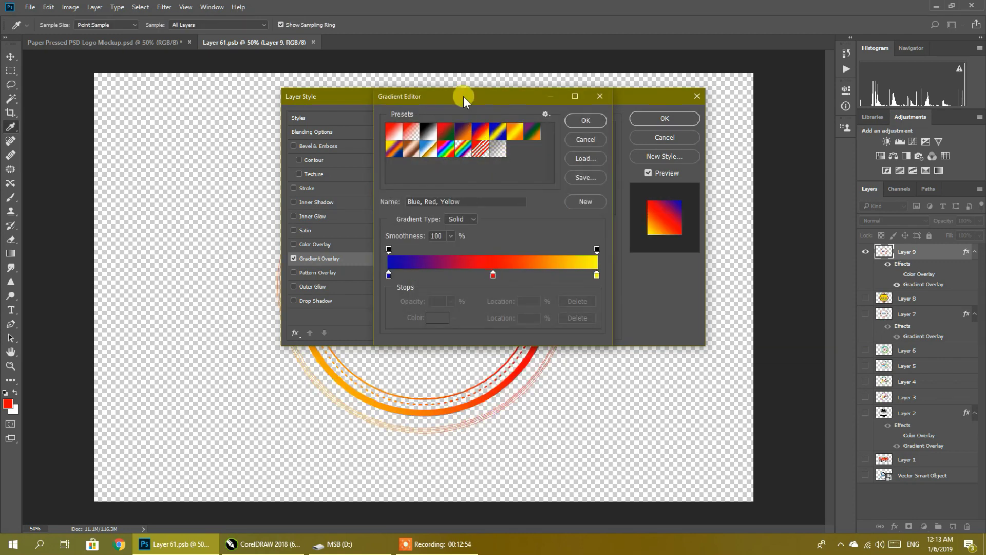
click(585, 121)
mouse_move(463, 93)
mouse_down()
mouse_move(851, 93)
mouse_move(721, 83)
mouse_up()
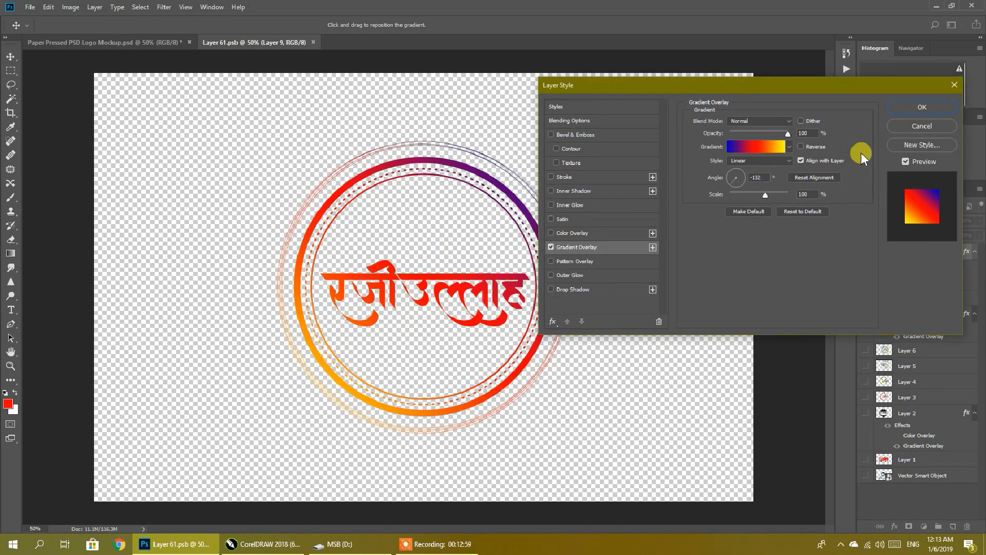
click(921, 107)
key(ctrl+s)
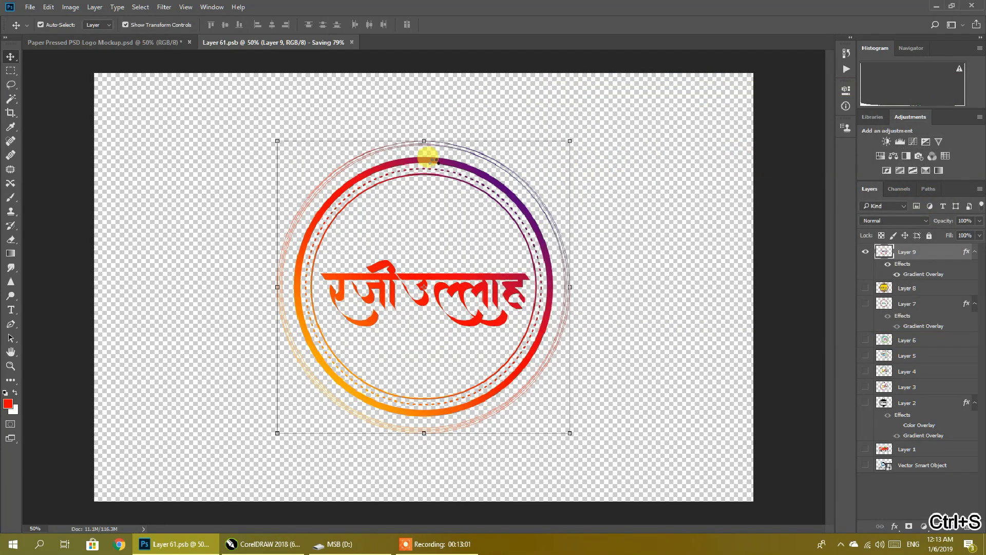
click(102, 42)
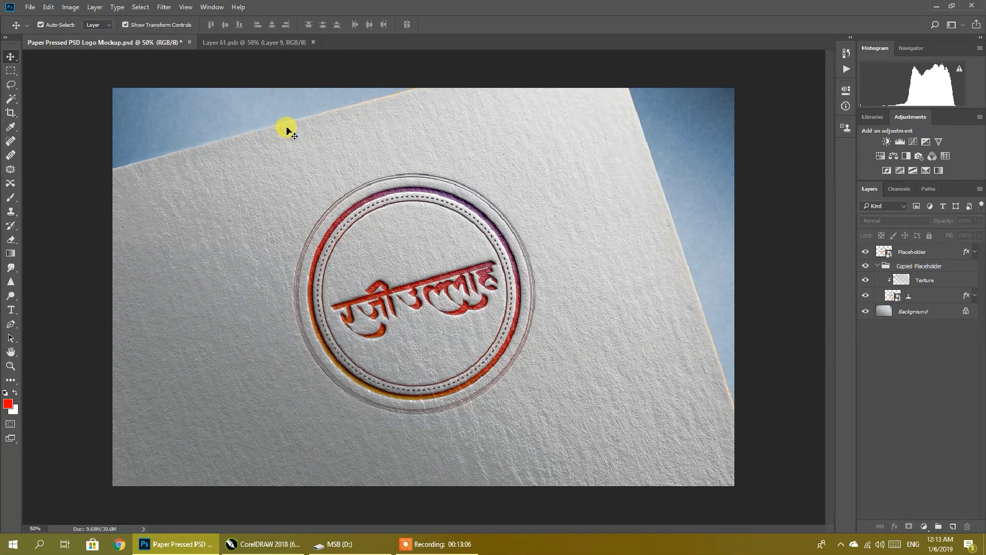
Quick Export the paper mockup as a PNG named '2'.
click(30, 7)
mouse_move(42, 152)
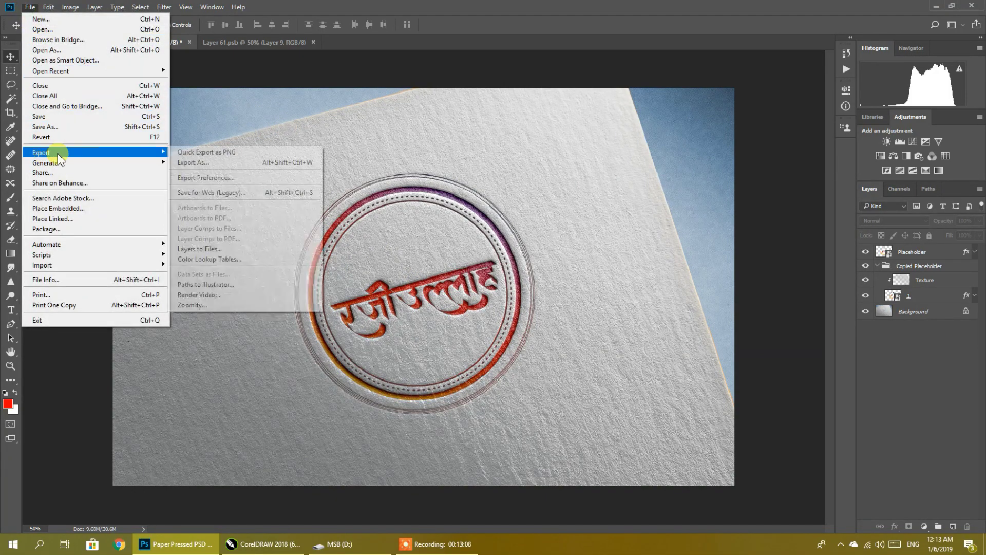
click(253, 154)
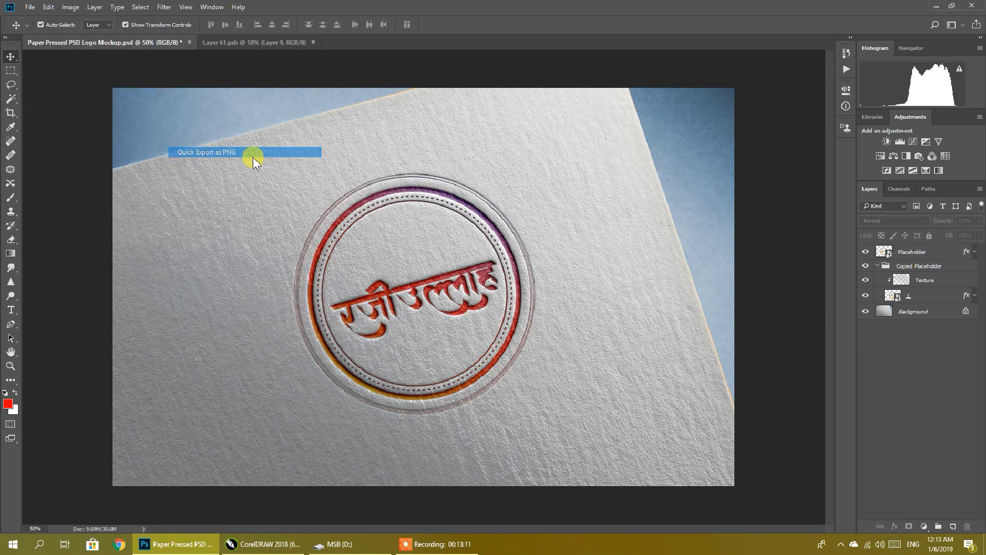
text(2)
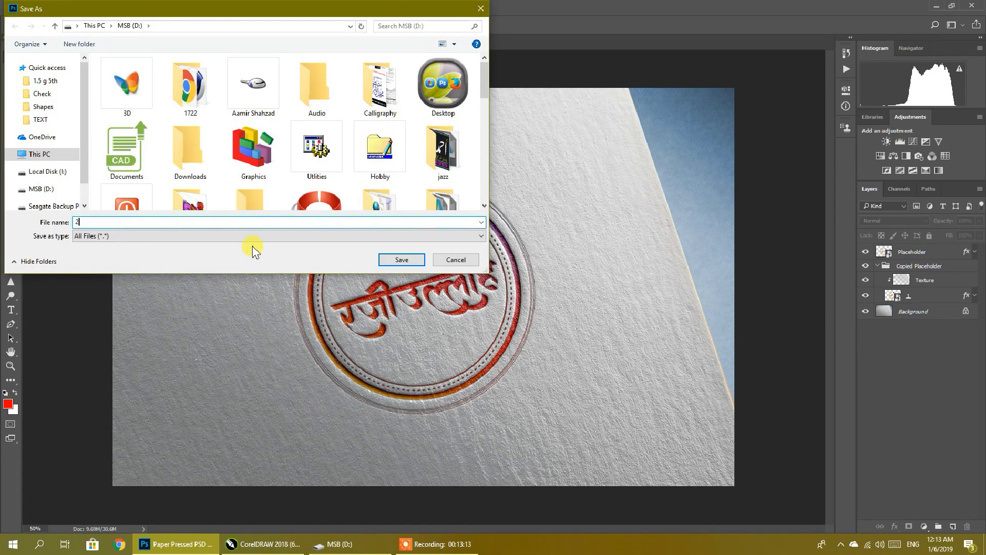
click(398, 261)
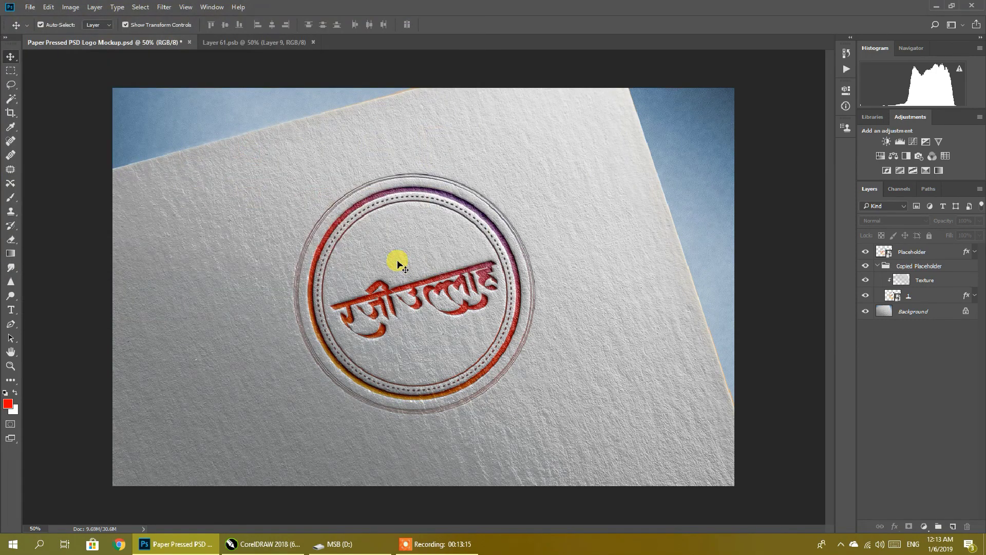
Show only Layer 2's rainbow MSB GRAFIX hexagon in Layer 61.psb and save it.
click(273, 42)
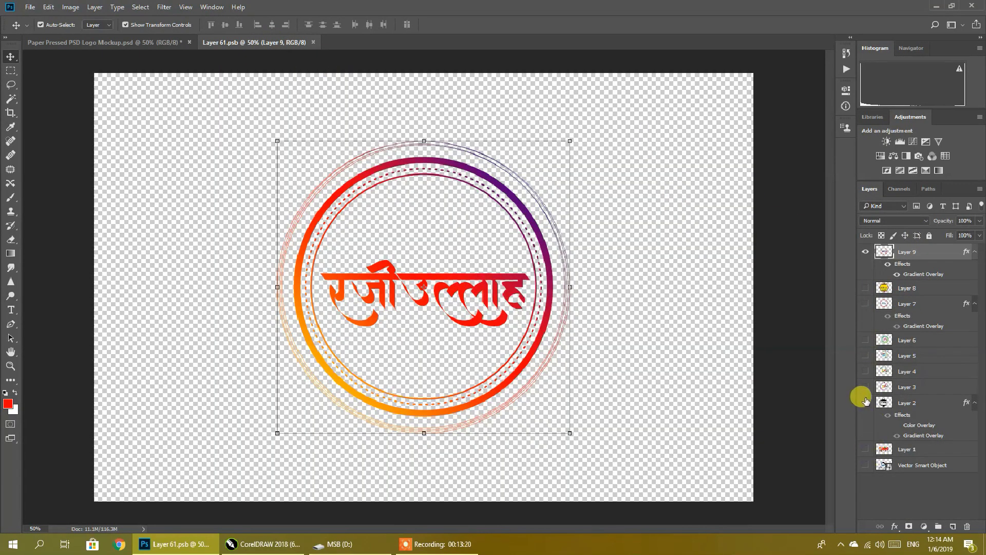
click(865, 341)
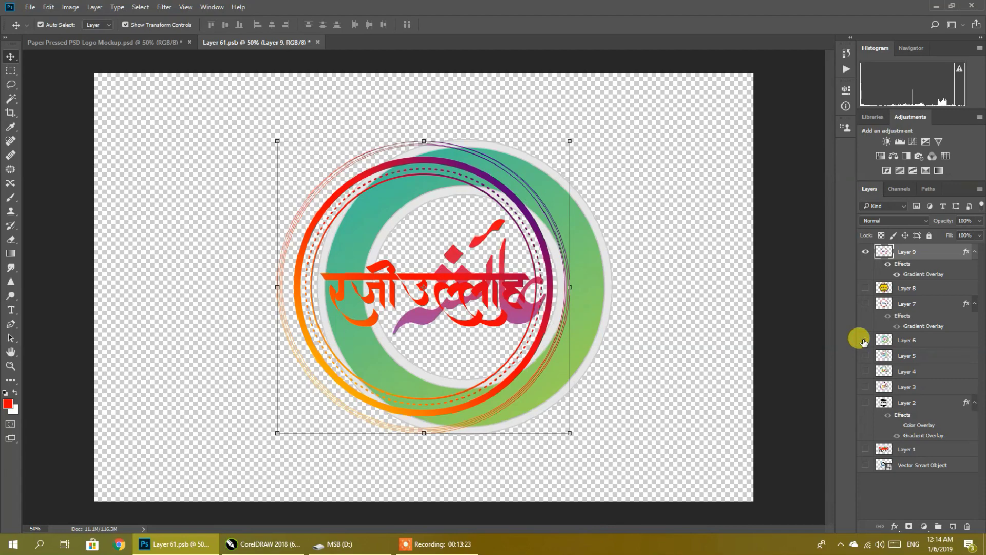
click(865, 340)
click(866, 288)
click(866, 355)
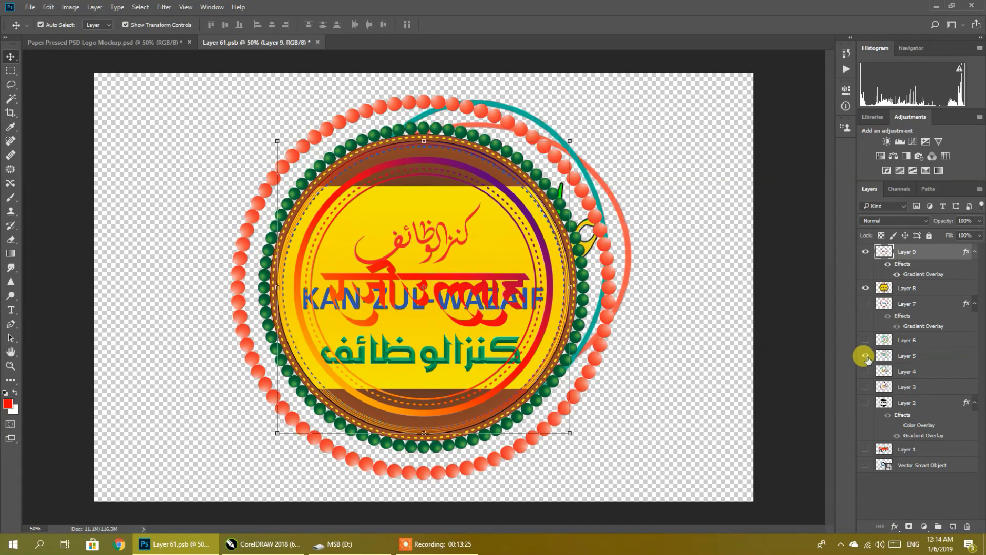
click(866, 251)
click(865, 287)
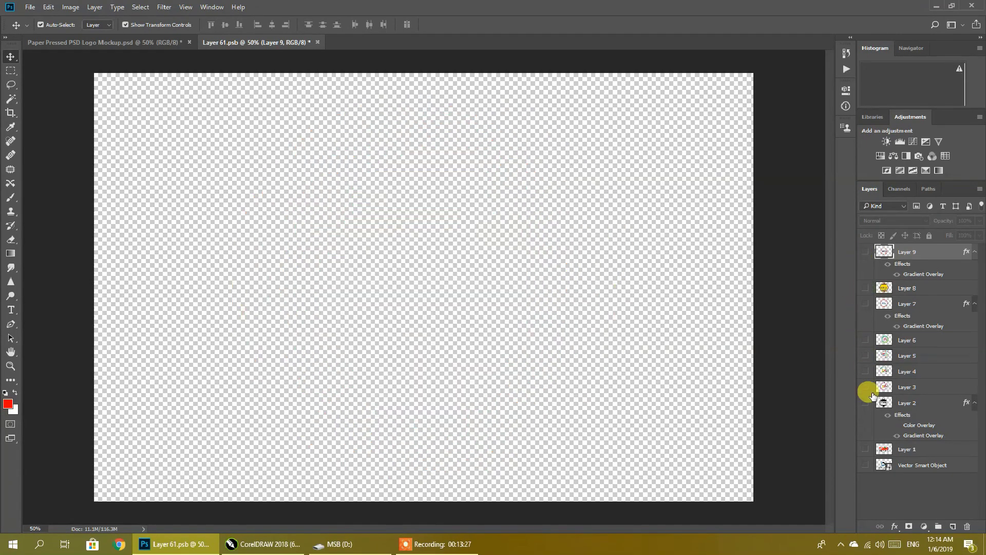
click(867, 403)
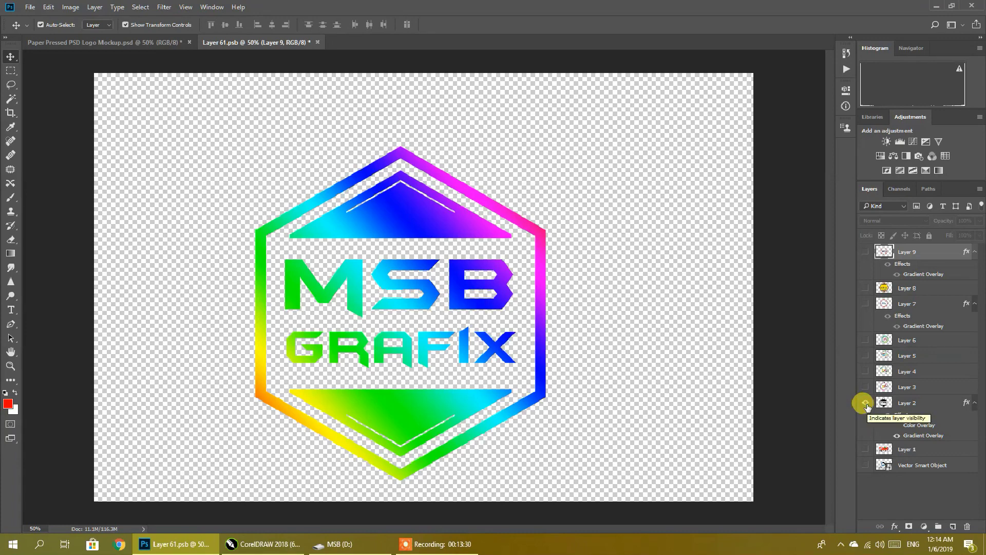
key(ctrl+s)
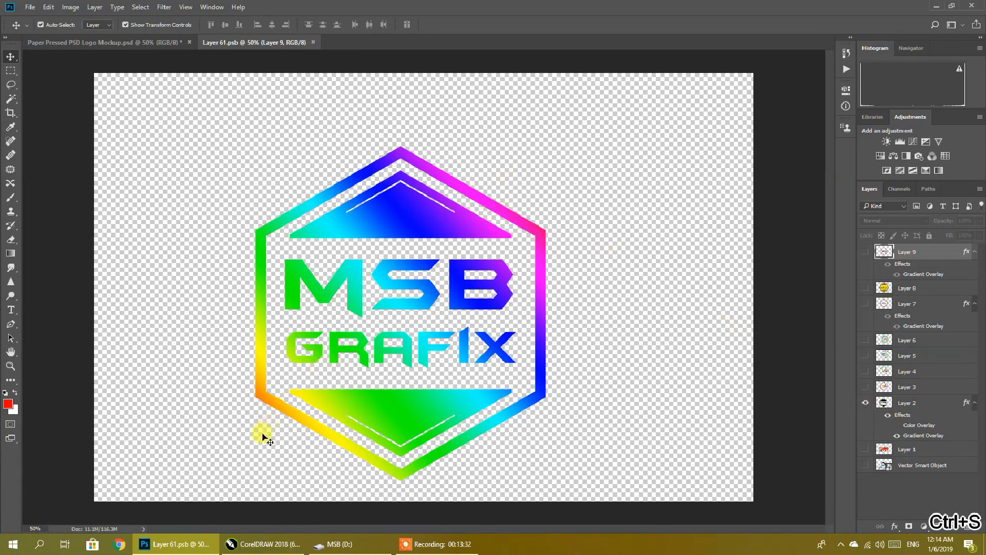
click(128, 43)
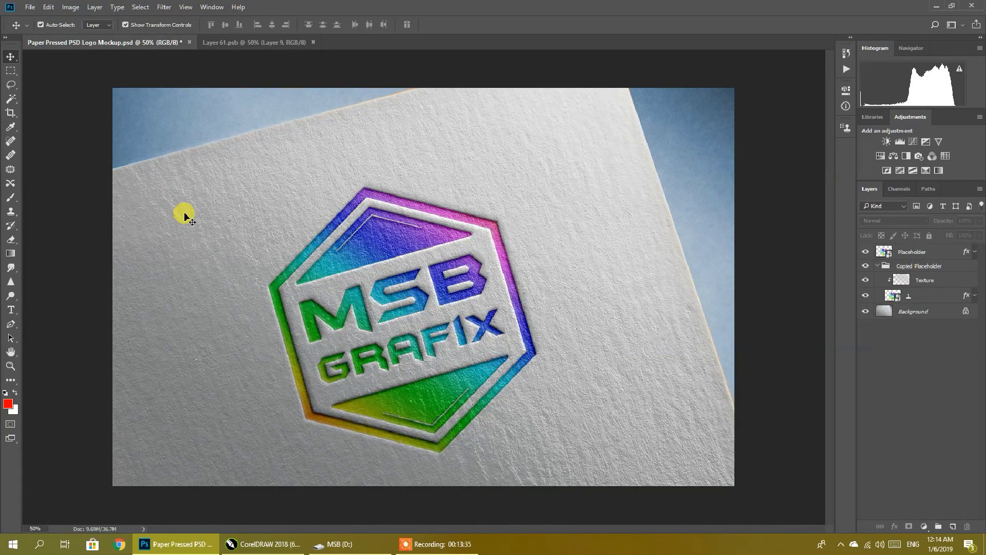
Move the hexagon logo up and to the right in Layer 61.psb and save it.
click(232, 43)
drag(432, 220, 507, 184)
key(ctrl+s)
Quick-export the paper mockup as a PNG named 'trt'.
click(131, 42)
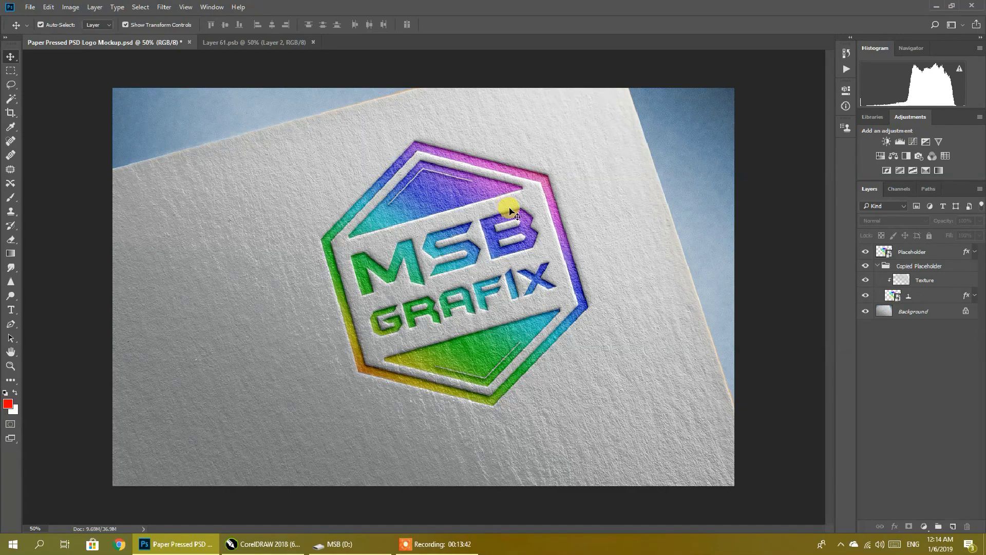
click(30, 8)
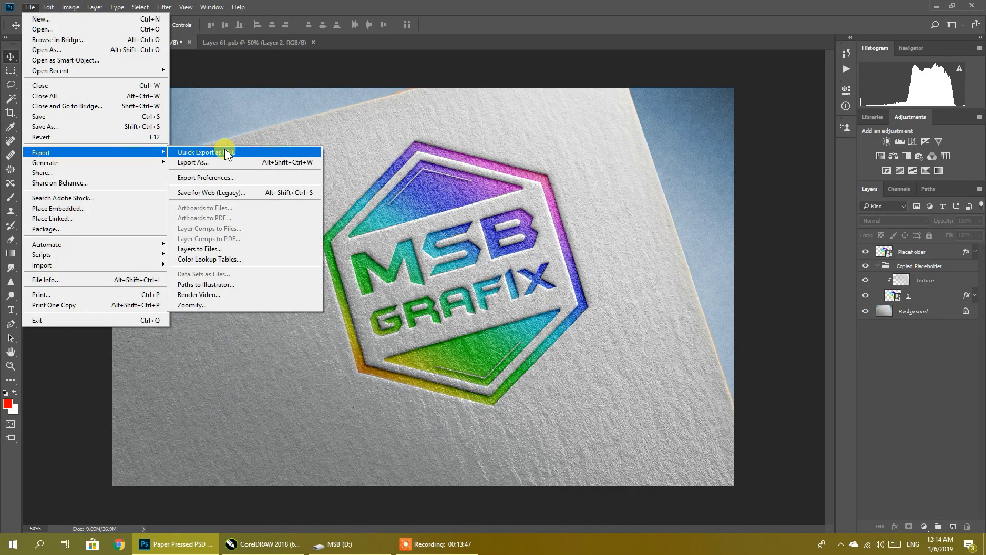
mouse_move(41, 153)
click(226, 150)
text(trt)
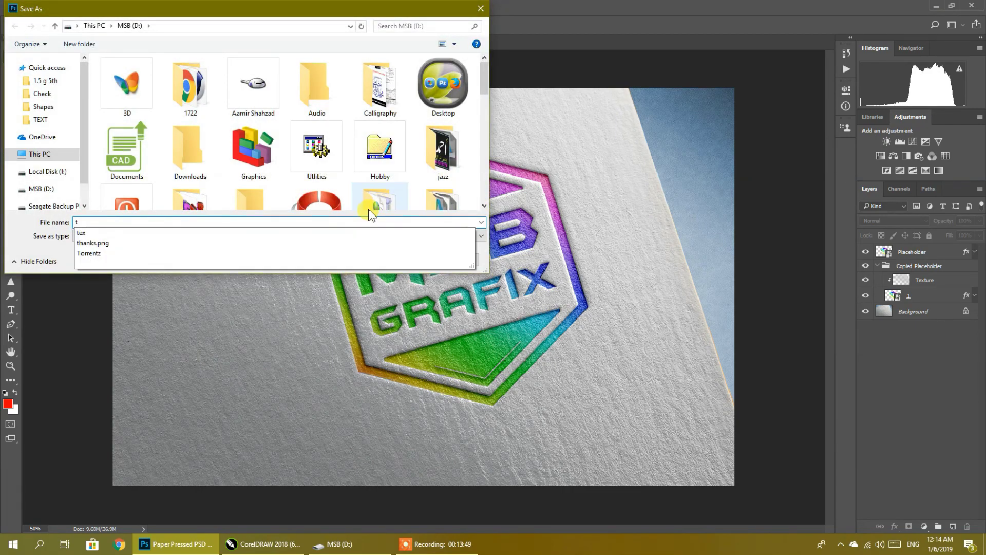
click(385, 264)
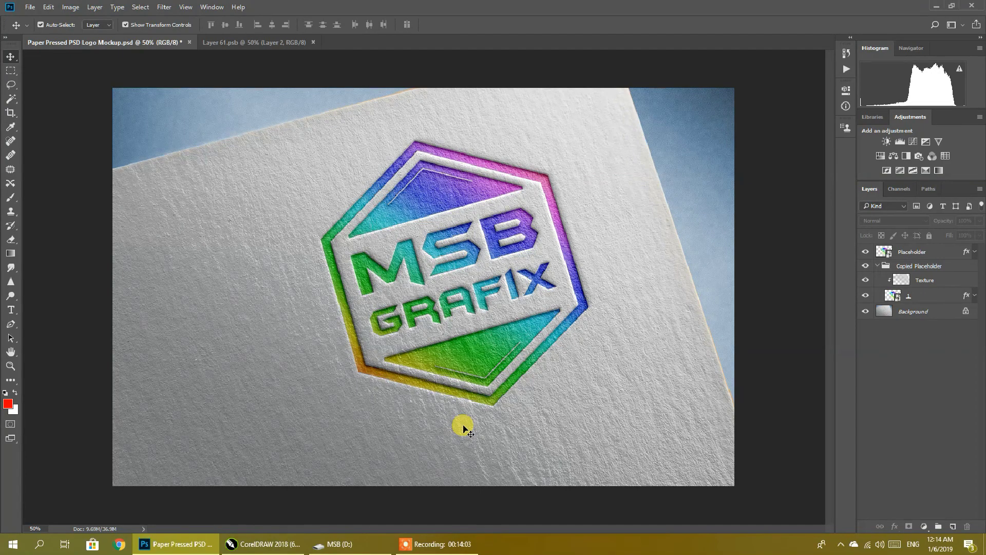
click(436, 544)
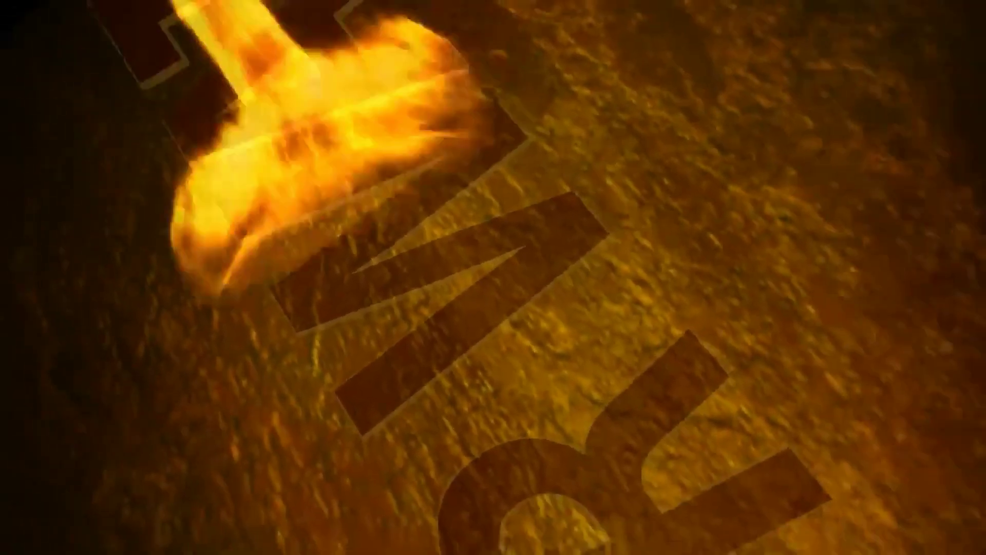